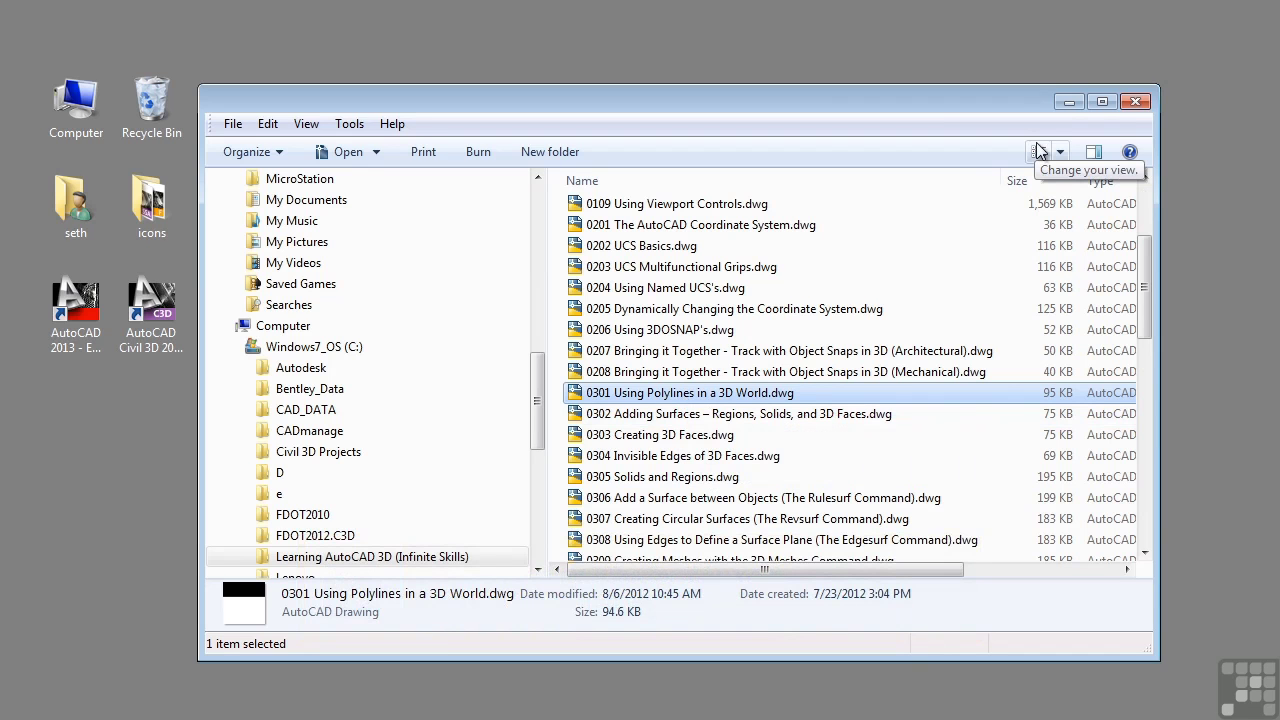
# Minimize the lesson-folder Explorer window to bring up Cabin-one.dwg in AutoCAD
pyautogui.click(1067, 103)
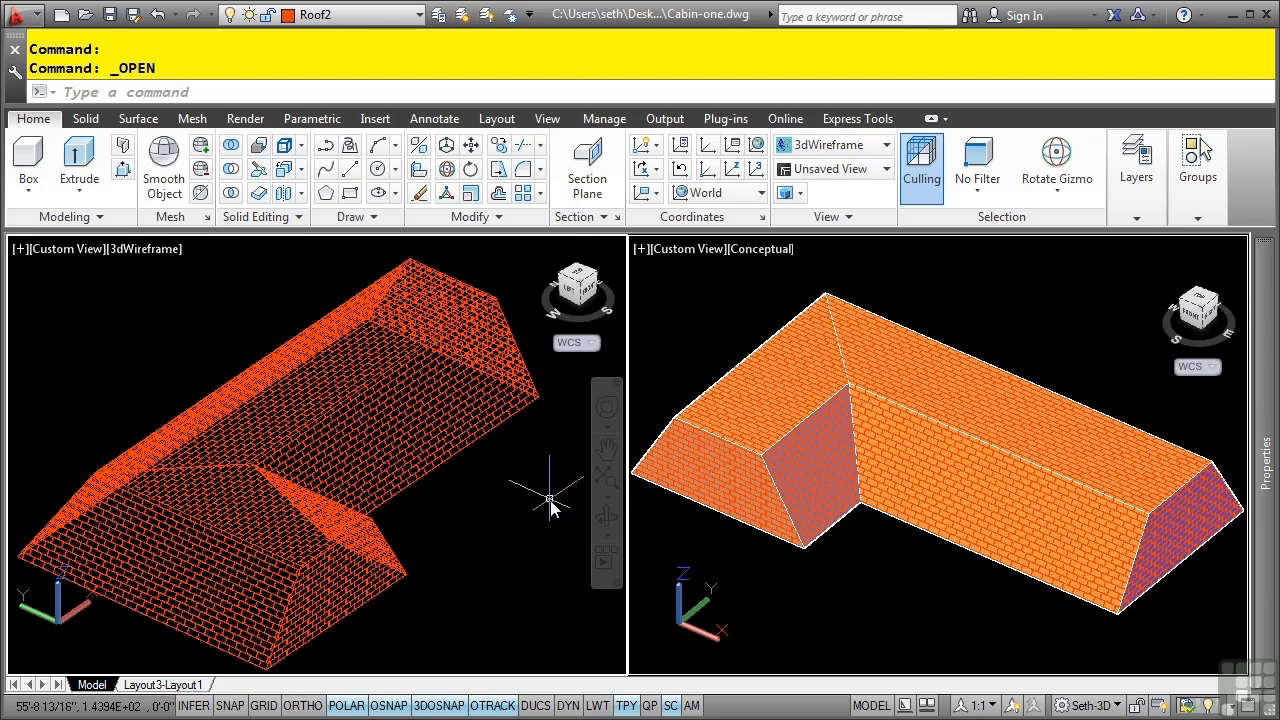
# Orbit both Cabin-one roof viewports, wireframe and conceptual, to a matching new angle
pyautogui.click(495, 527)
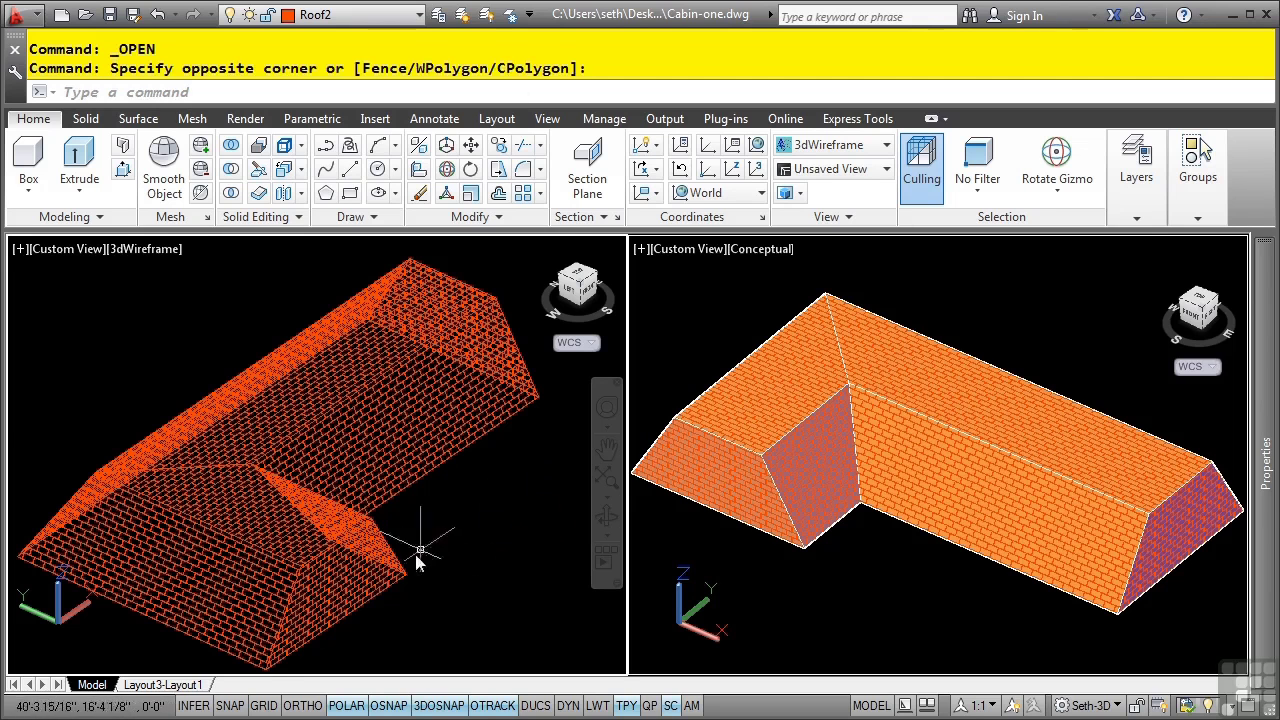
pyautogui.keyDown('shift'); pyautogui.moveTo(417, 560); pyautogui.dragTo(600, 509, button='middle'); pyautogui.keyUp('shift')
pyautogui.moveTo(857, 563)
pyautogui.keyDown('shift'); pyautogui.mouseDown(button='middle')
pyautogui.moveTo(871, 531)
pyautogui.moveTo(903, 521)
pyautogui.moveTo(854, 554)
pyautogui.mouseUp(button='middle'); pyautogui.keyUp('shift')
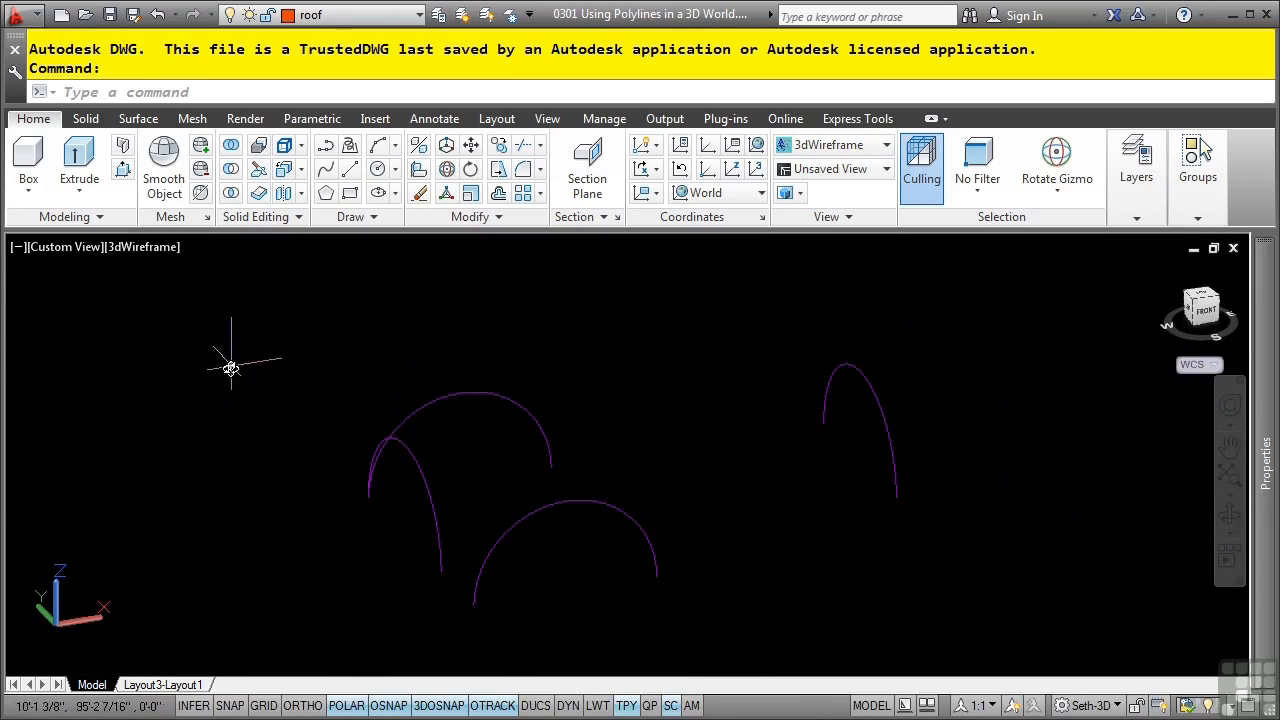
# Split the drawing into a Two: Vertical viewport configuration
pyautogui.click(18, 248)
pyautogui.moveTo(97, 292)
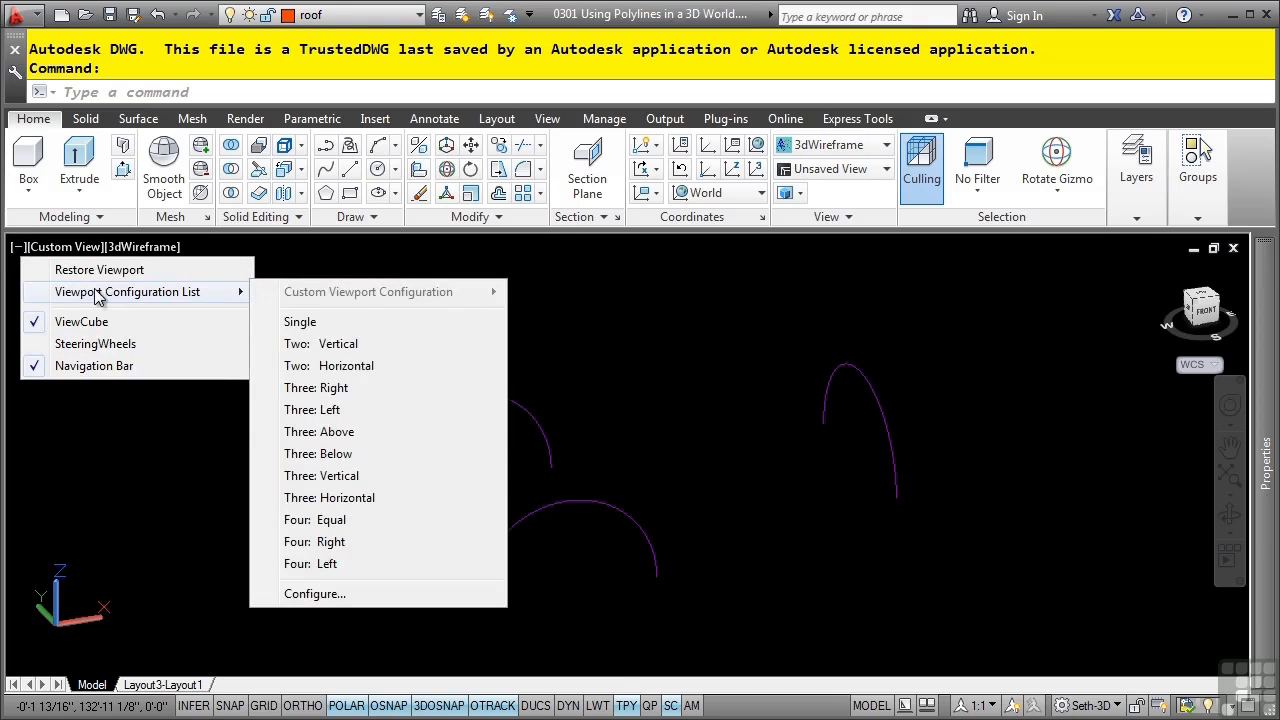
pyautogui.click(330, 344)
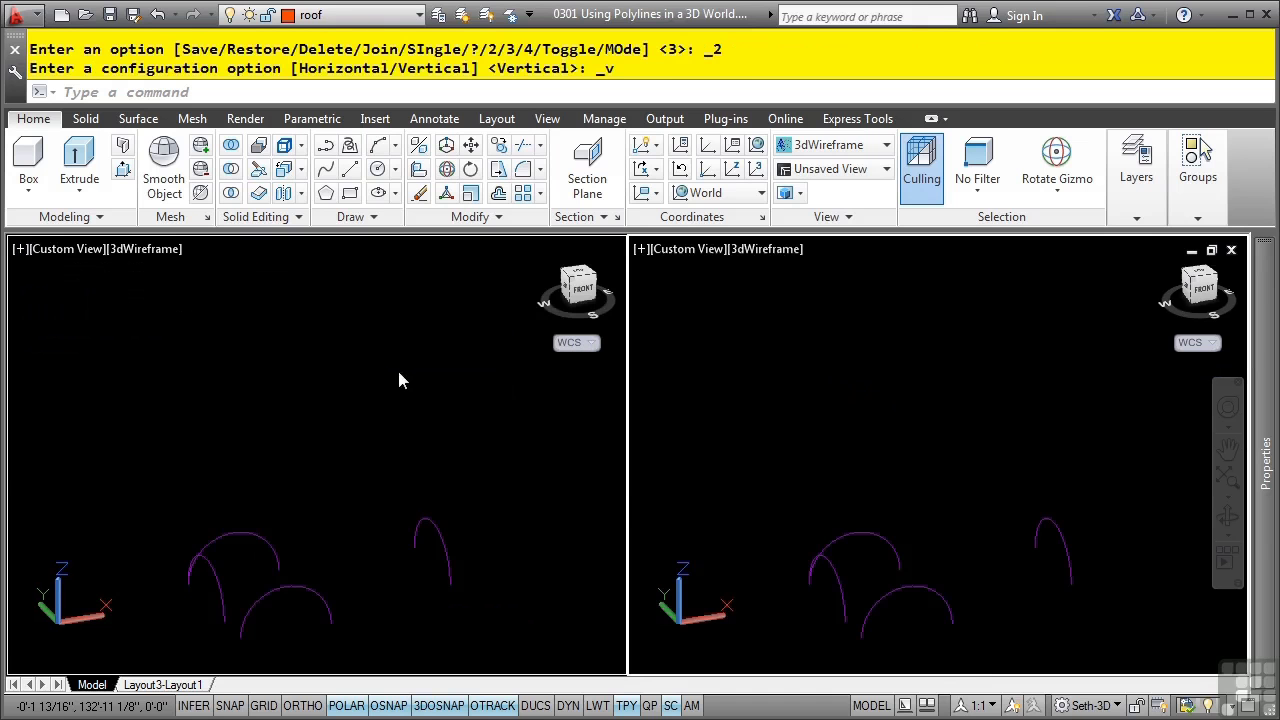
# Orbit the arcs in the right viewport and pan them upward in the left viewport
pyautogui.click(846, 507)
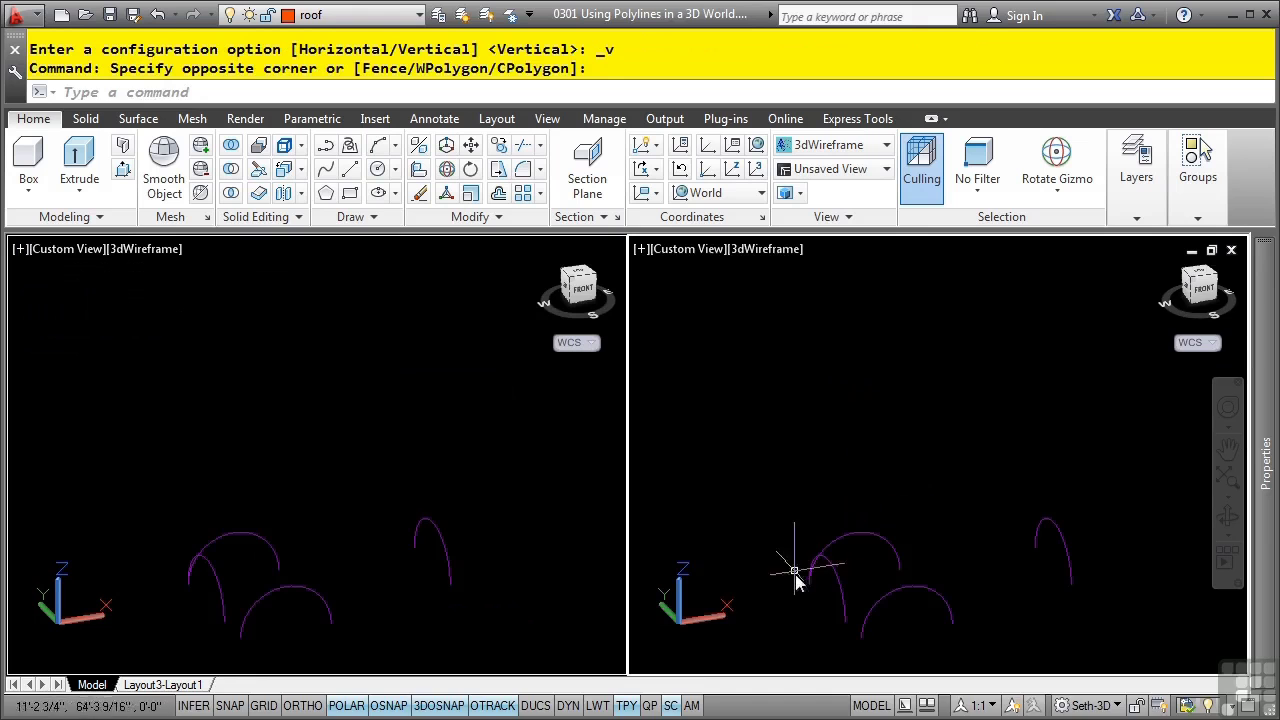
pyautogui.keyDown('shift'); pyautogui.moveTo(797, 583); pyautogui.dragTo(832, 490, button='middle'); pyautogui.keyUp('shift')
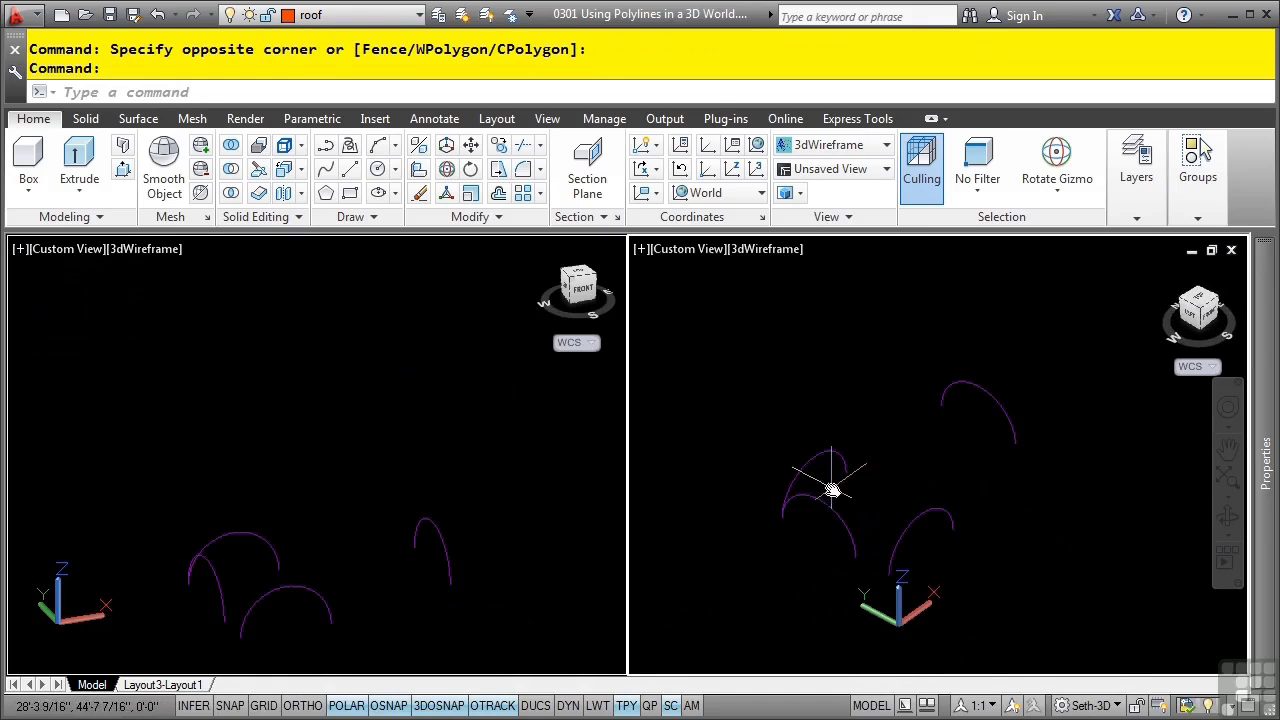
pyautogui.click(395, 466)
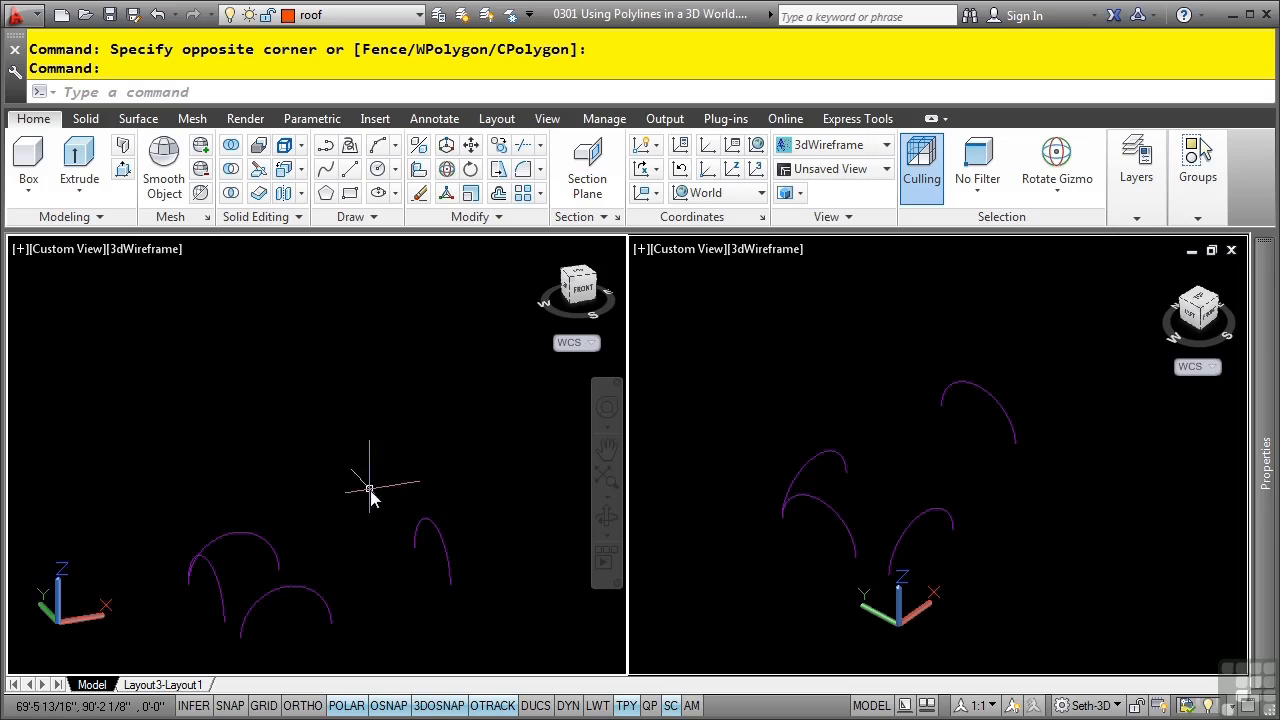
pyautogui.moveTo(294, 591); pyautogui.dragTo(294, 491, button='middle')
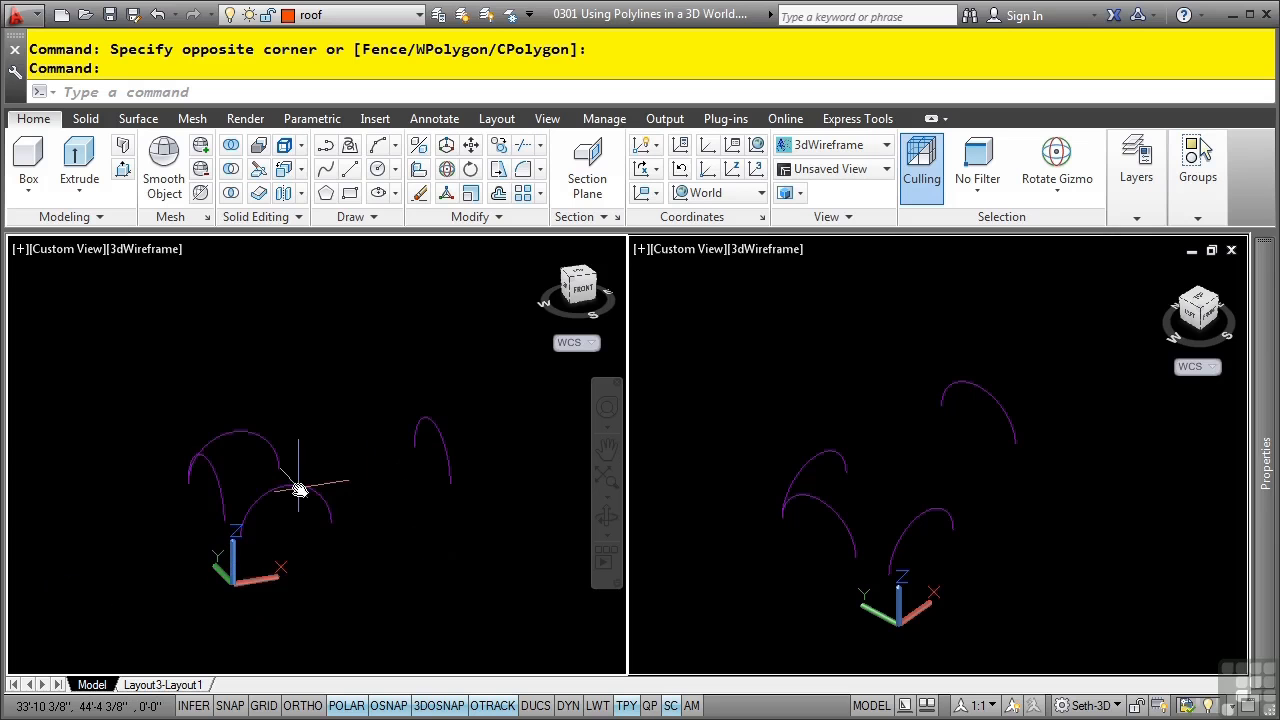
# Move the left viewport's UCS origin to an arc endpoint and aim its Y axis straight up
pyautogui.click(253, 582)
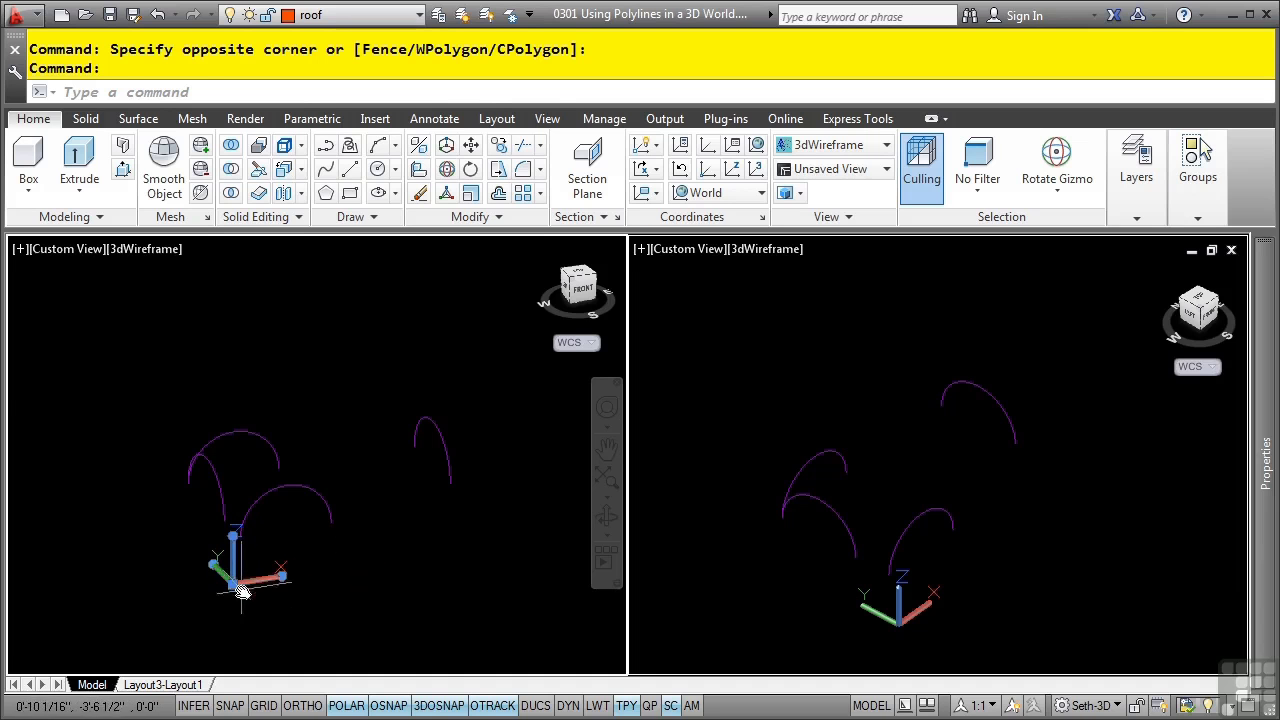
pyautogui.click(236, 587)
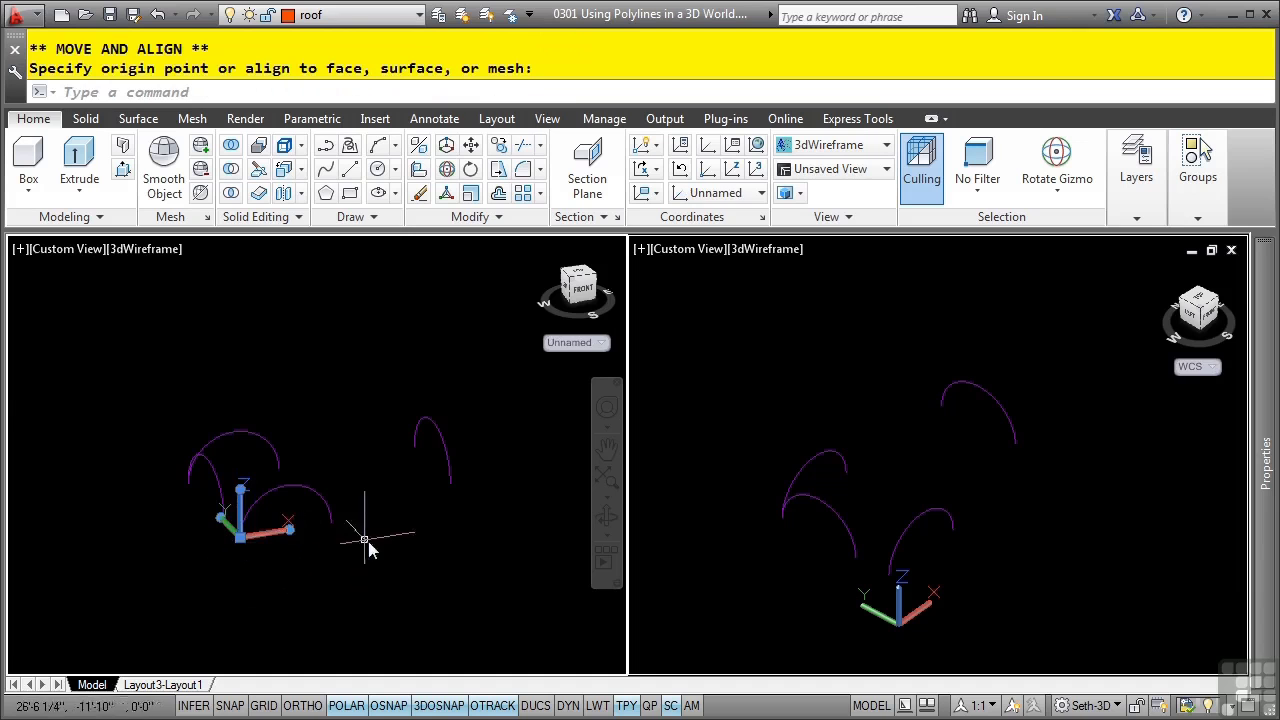
pyautogui.scroll(3, 306, 548)
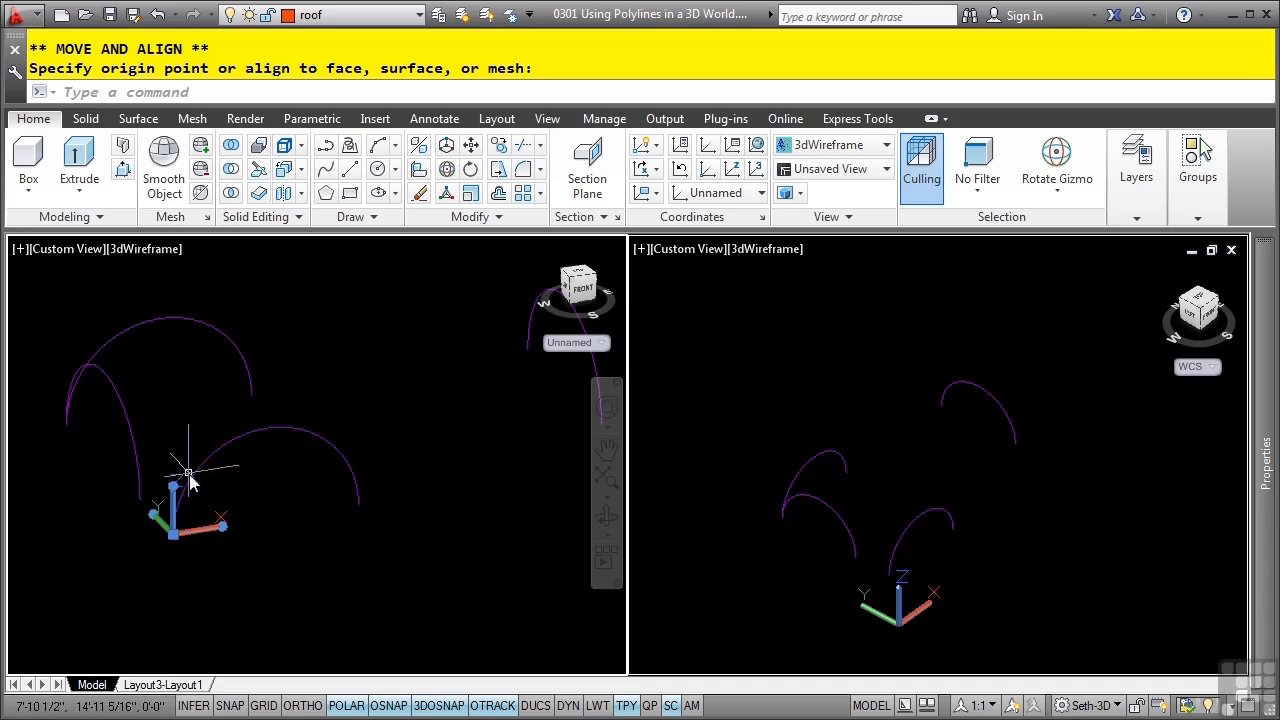
pyautogui.click(153, 515)
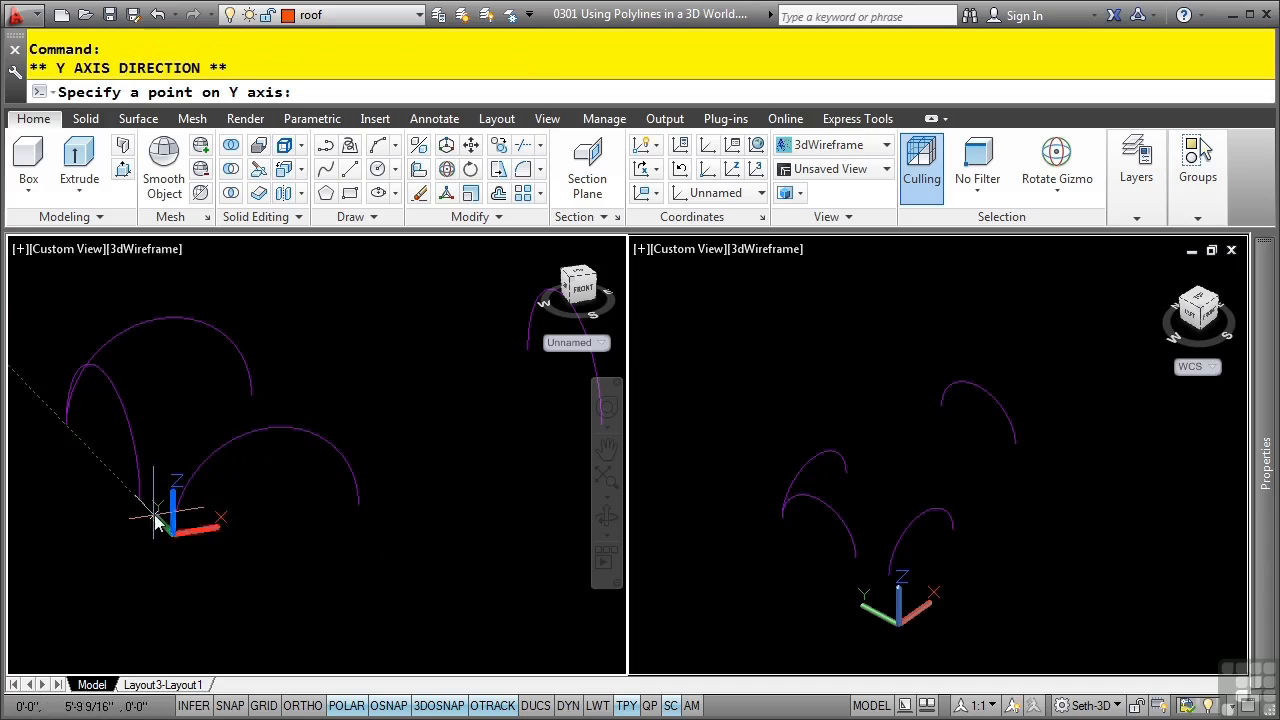
pyautogui.click(179, 296)
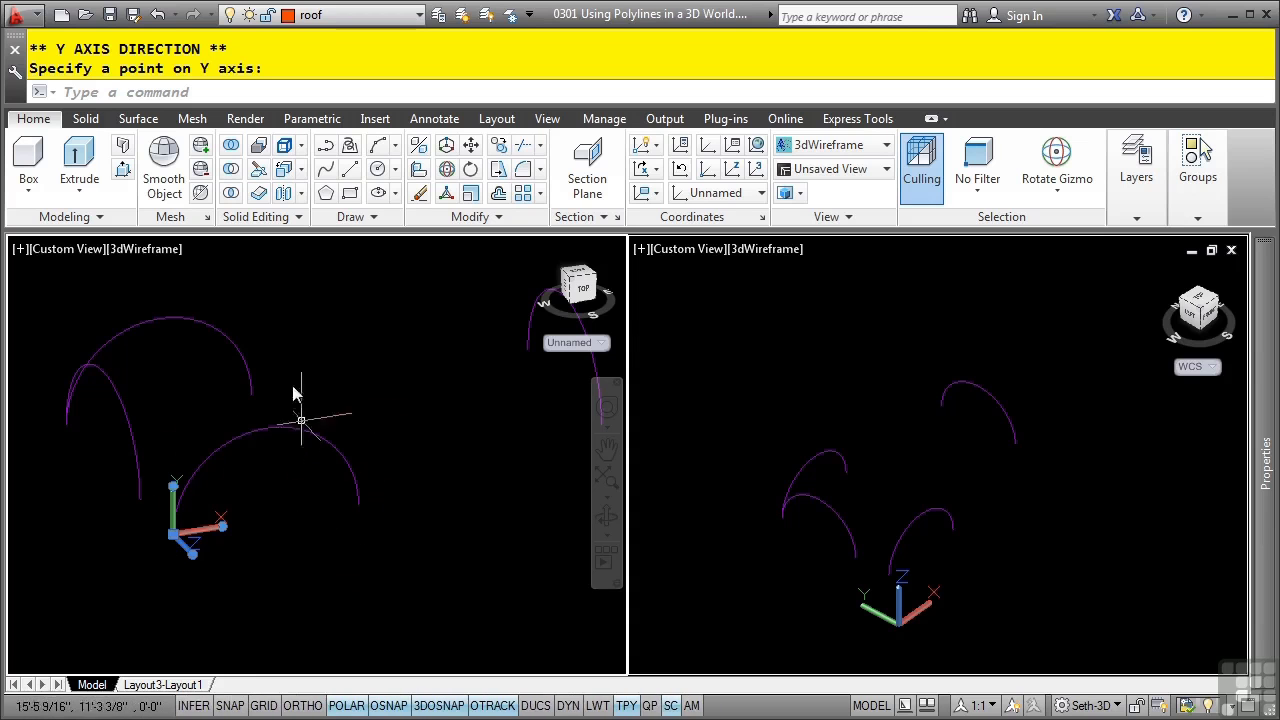
# Draw a 6-sided inscribed polygon centred under the lower arc, radius reaching the arc's end
pyautogui.click(331, 196)
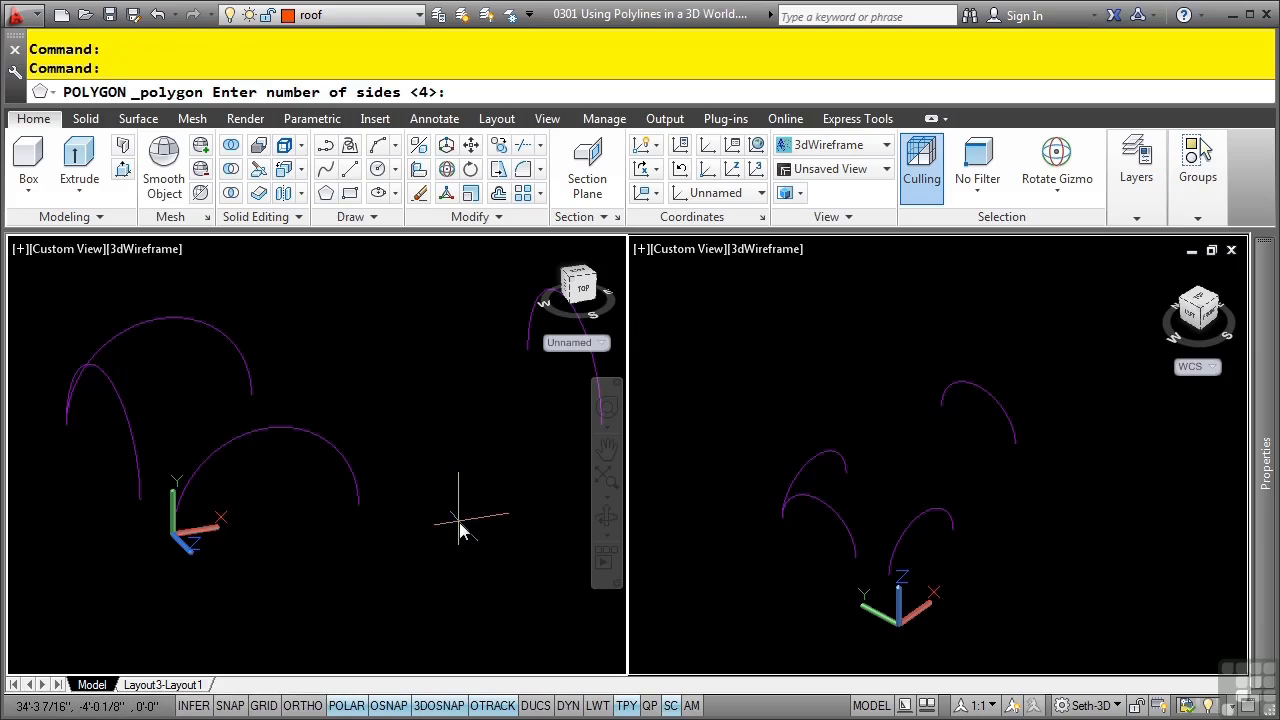
pyautogui.write('6')
pyautogui.press('Return')
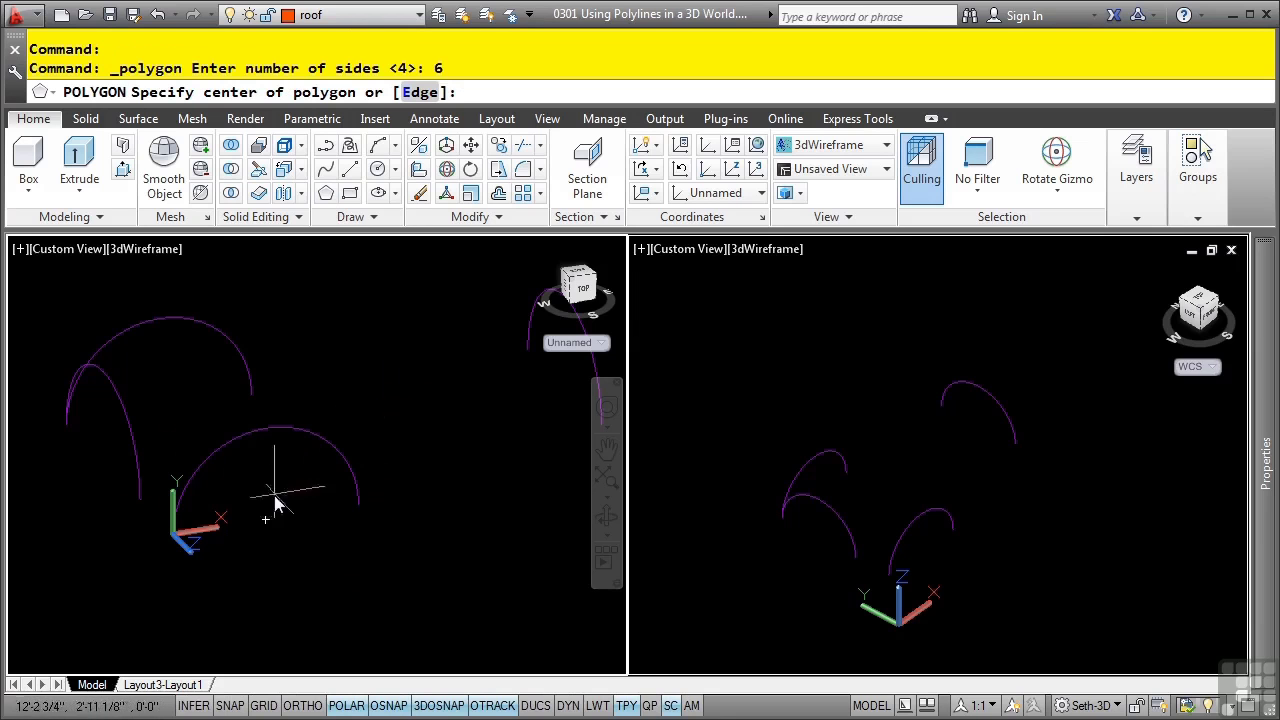
pyautogui.click(361, 510)
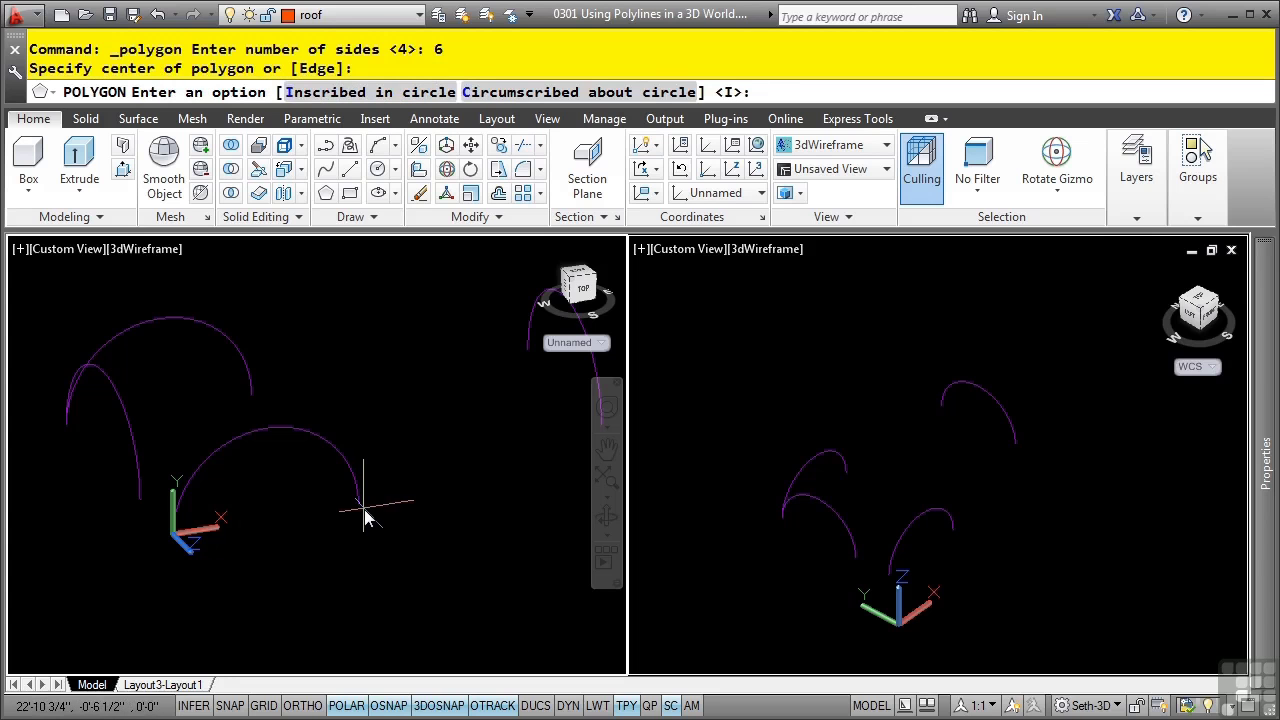
pyautogui.press('Return')
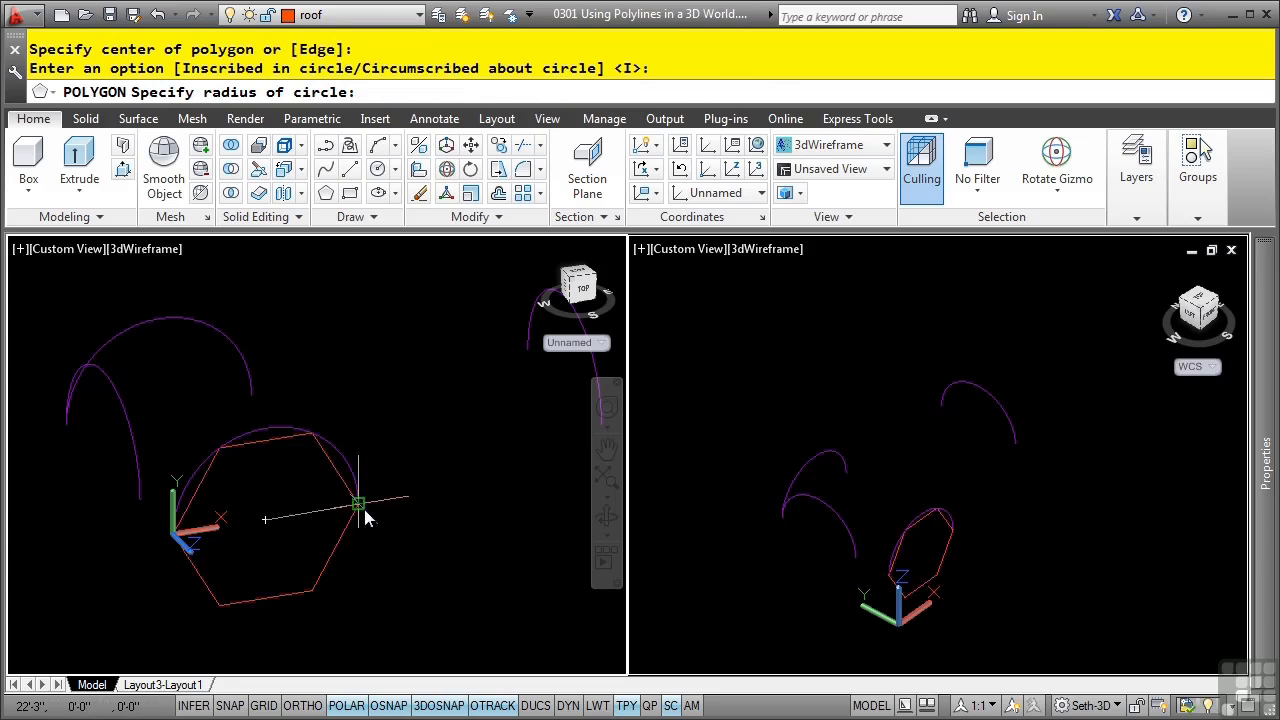
pyautogui.click(368, 515)
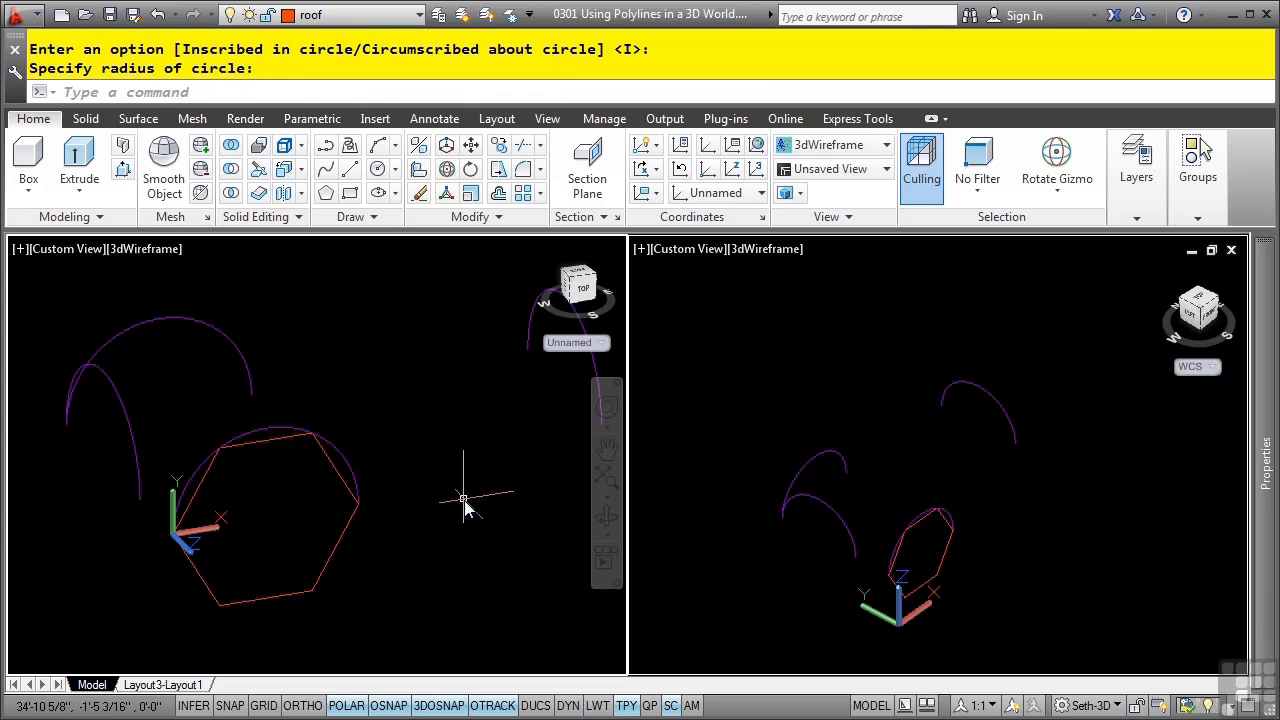
# Move the UCS origin to the other arc's endpoint
pyautogui.moveTo(463, 505); pyautogui.dragTo(495, 496, button='middle')
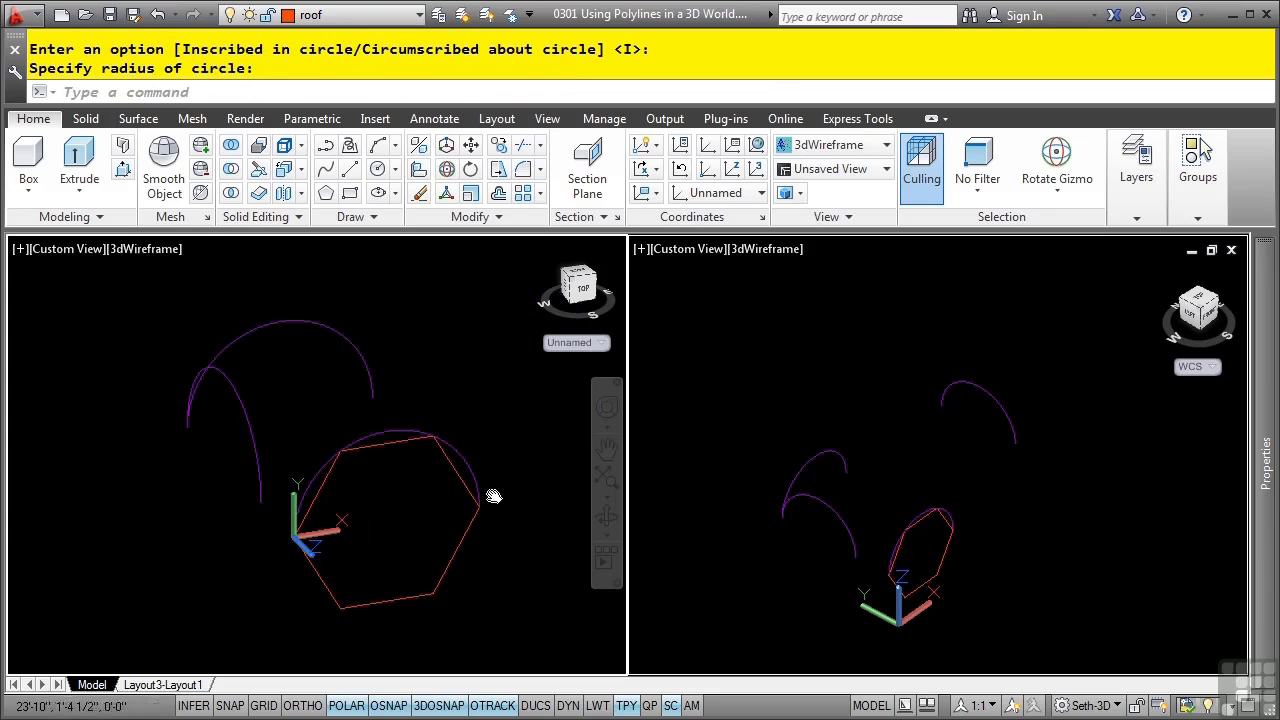
pyautogui.click(318, 535)
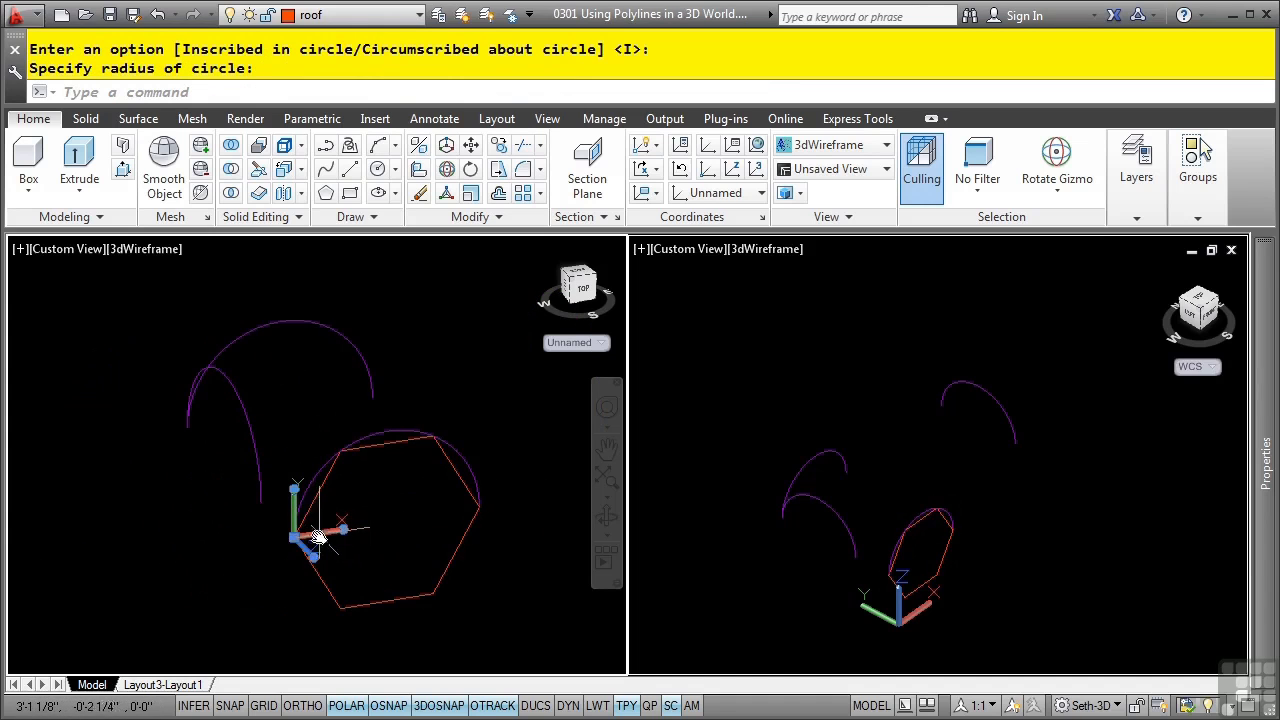
pyautogui.click(301, 541)
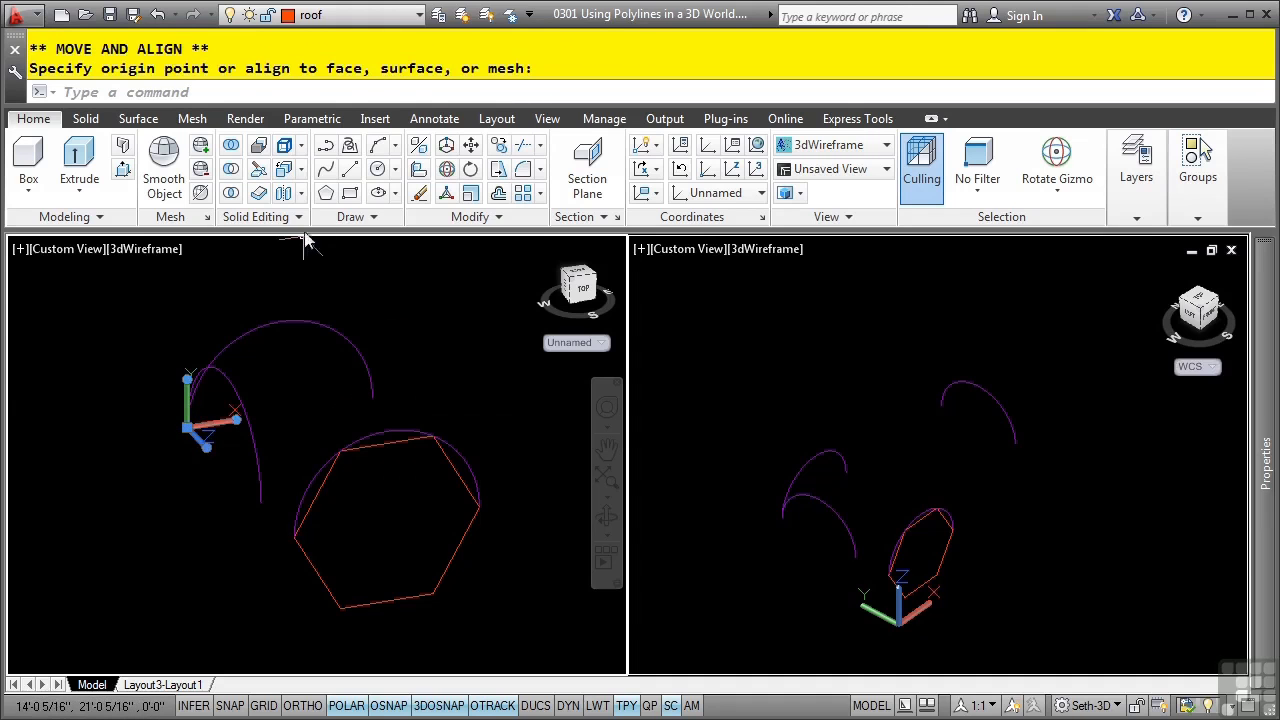
# Draw a second 6-sided inscribed polygon whose radius fits the upper arc
pyautogui.click(325, 193)
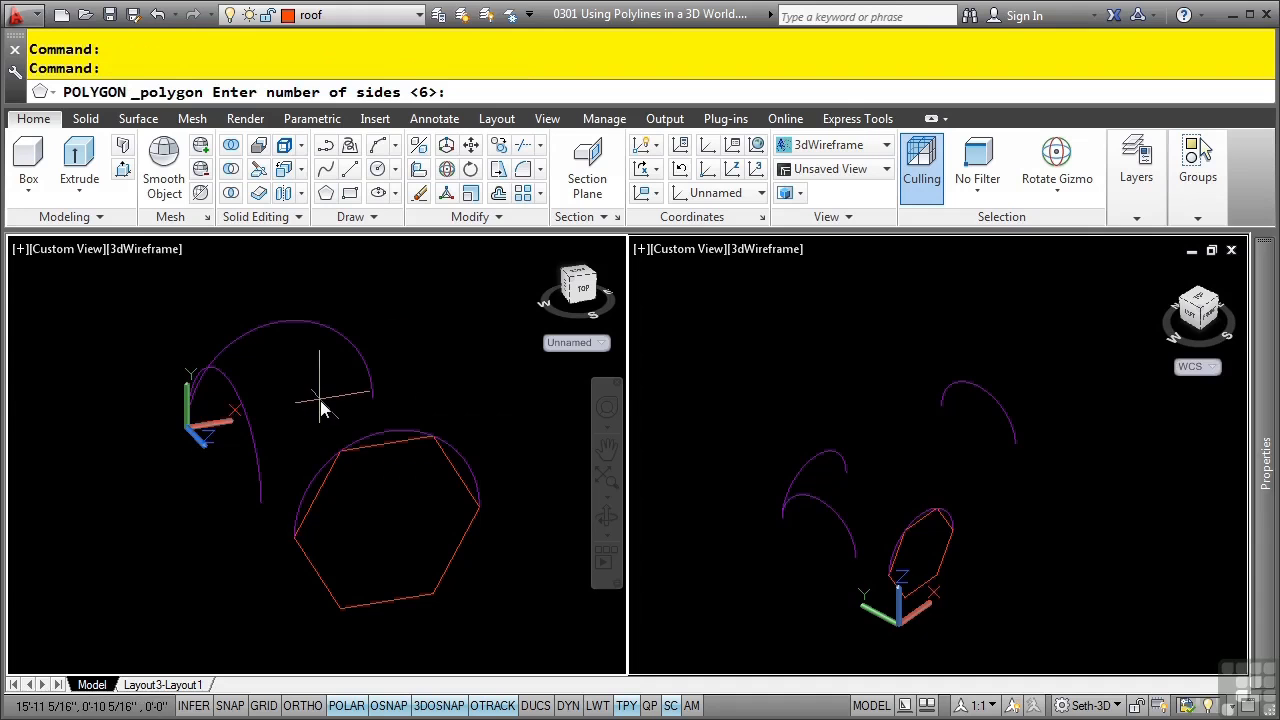
pyautogui.press('Return')
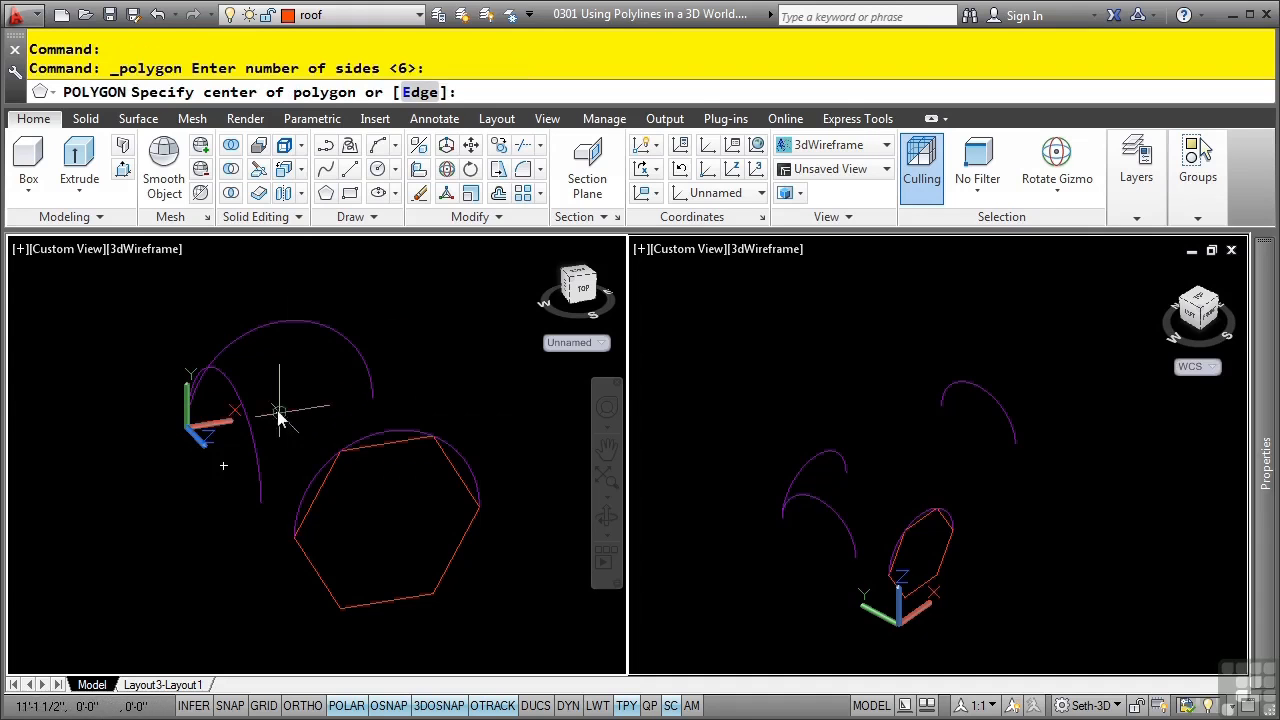
pyautogui.click(280, 413)
pyautogui.press('Return')
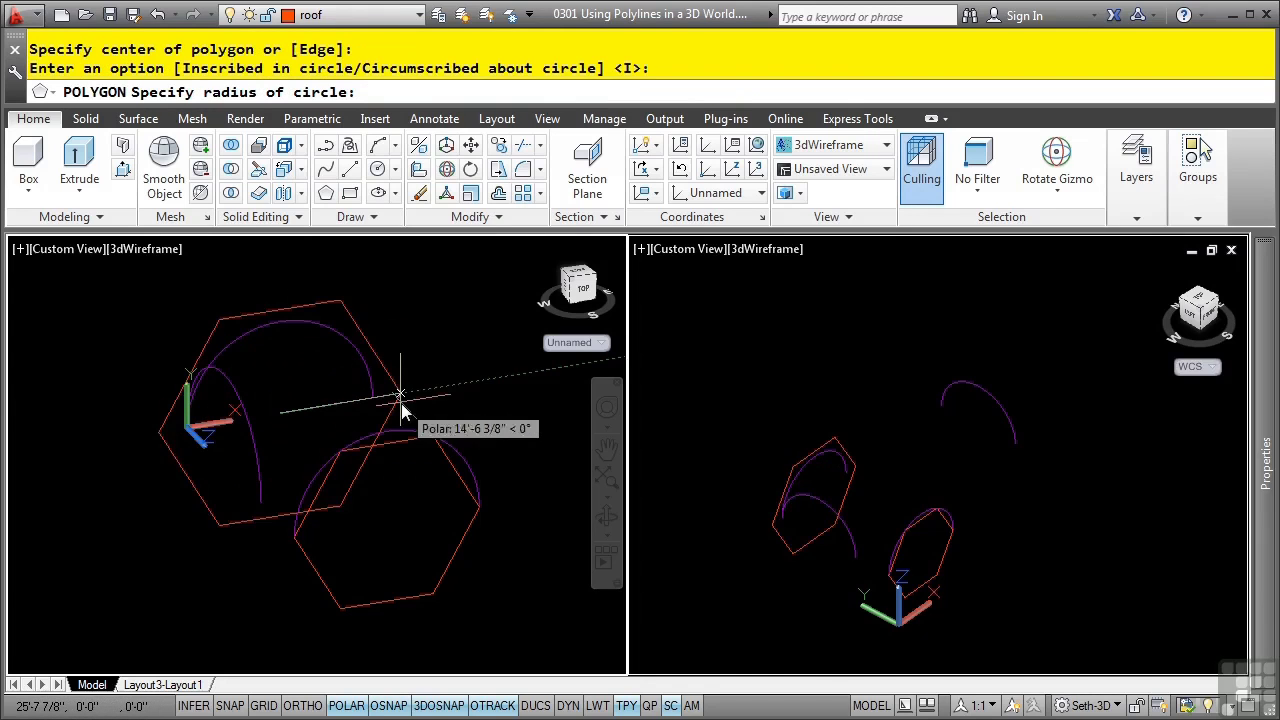
pyautogui.click(375, 403)
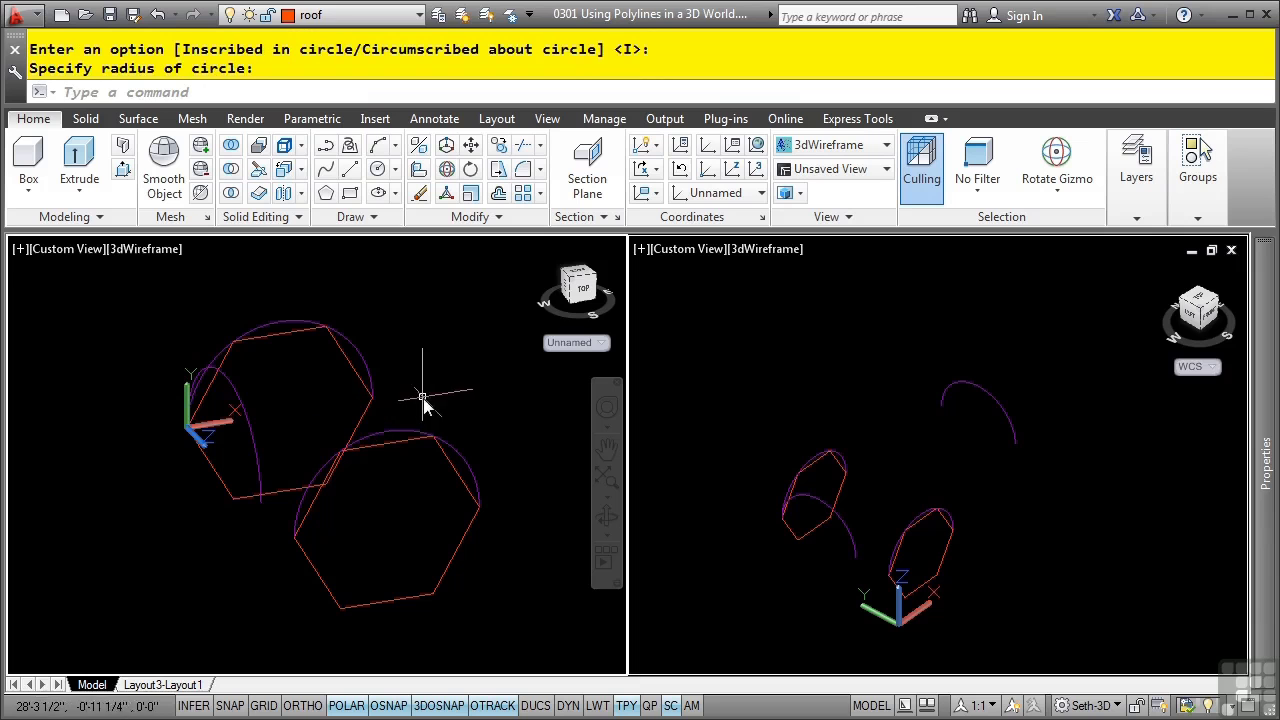
# Re-aim the UCS X axis at that arc's end to a new direction
pyautogui.click(230, 420)
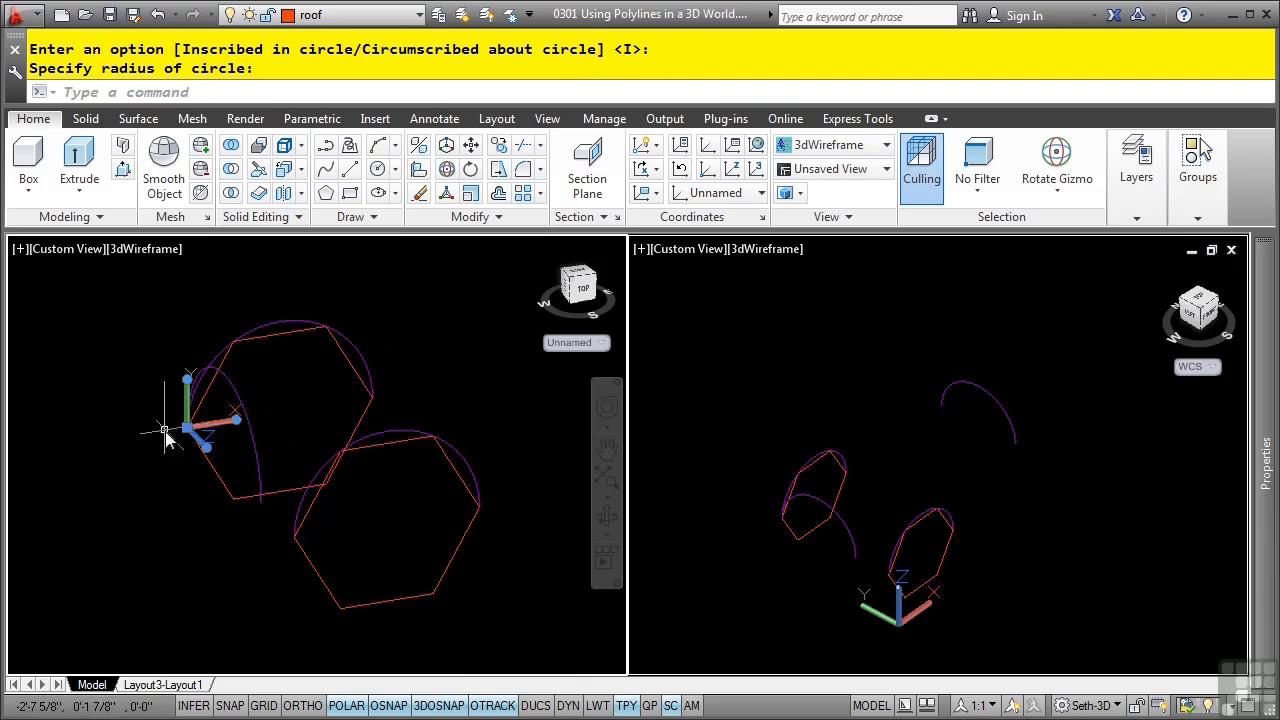
pyautogui.moveTo(185, 427); pyautogui.dragTo(328, 512, button='middle')
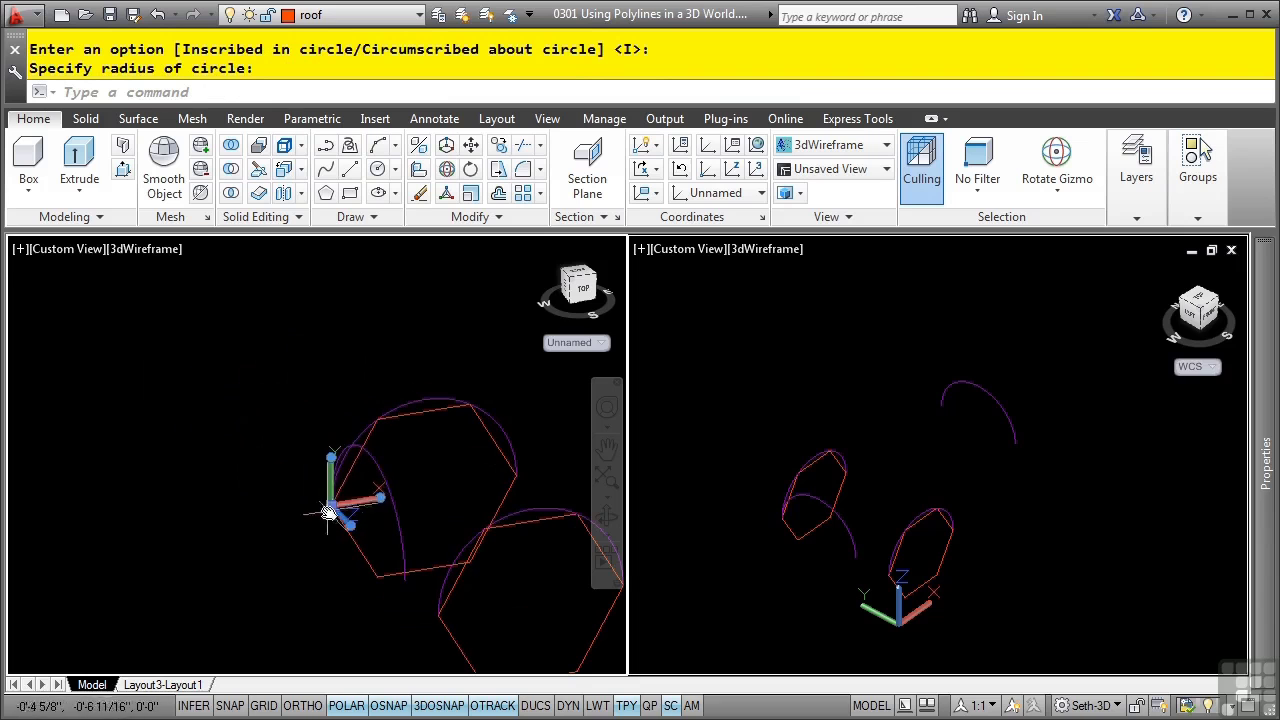
pyautogui.click(379, 500)
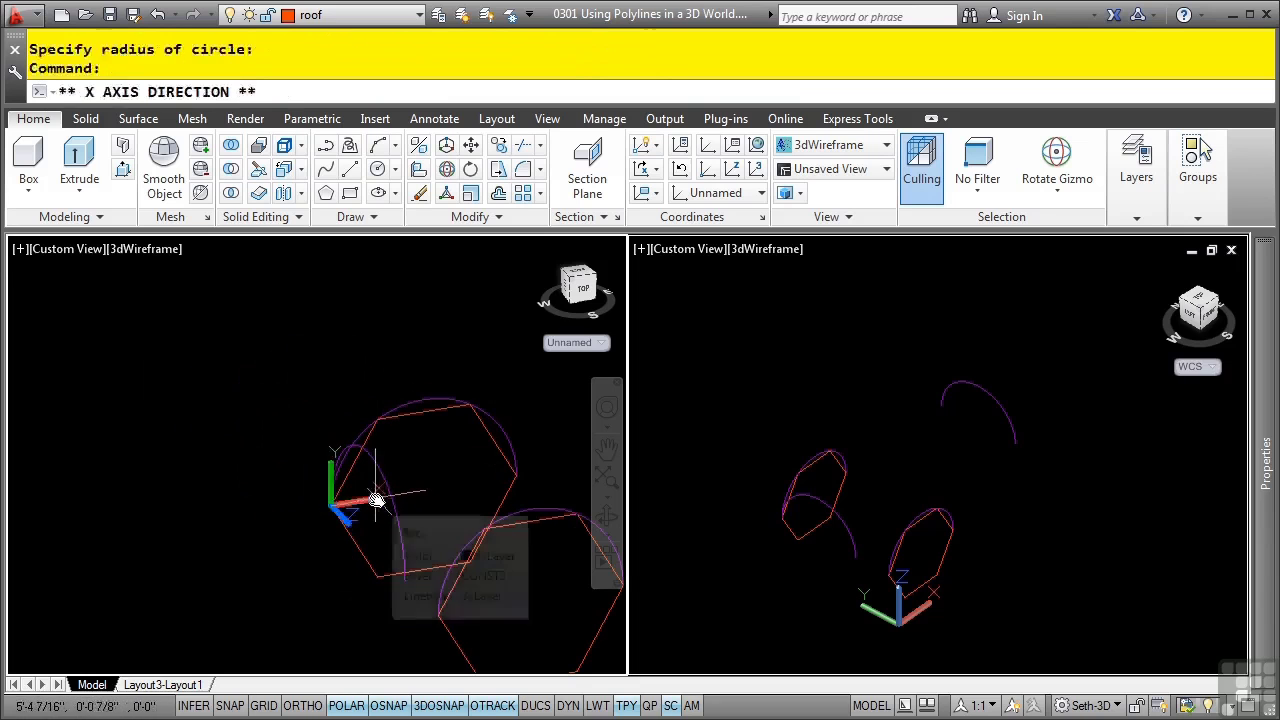
pyautogui.click(256, 437)
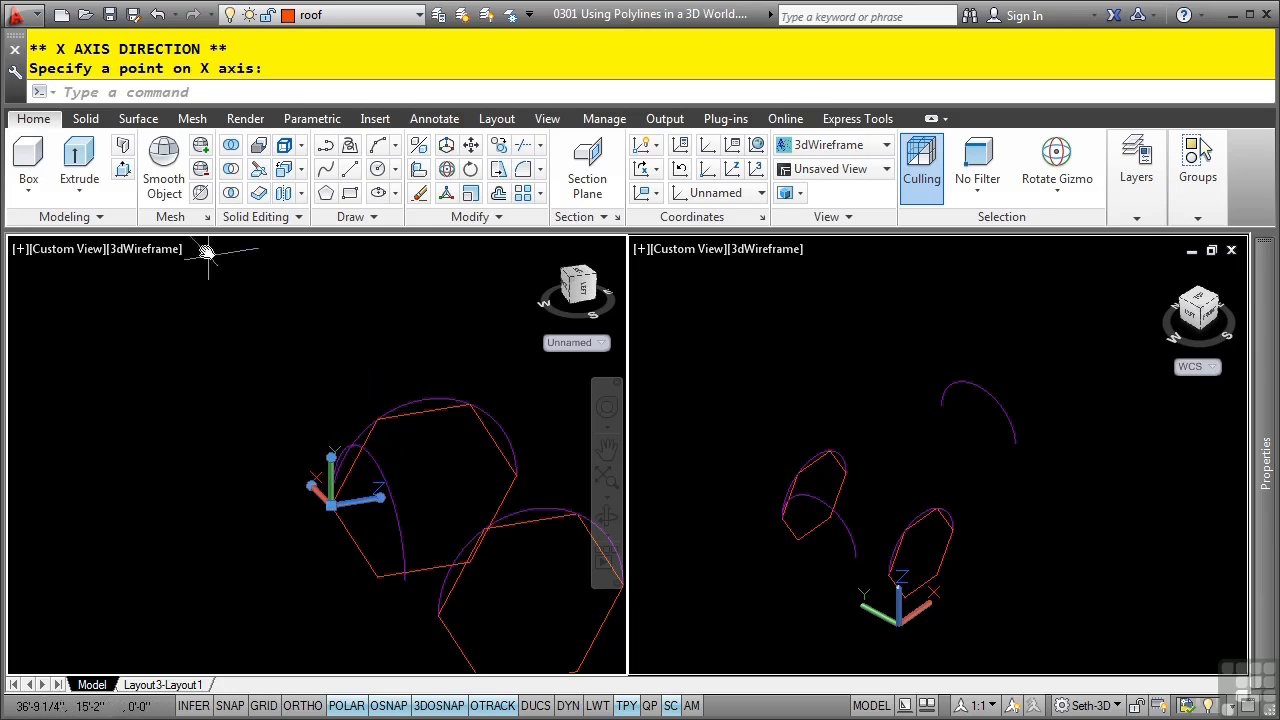
# Draw a third 6-sided inscribed polygon, using polar tracking instead of ortho, radius snapped to the arc endpoint
pyautogui.click(334, 197)
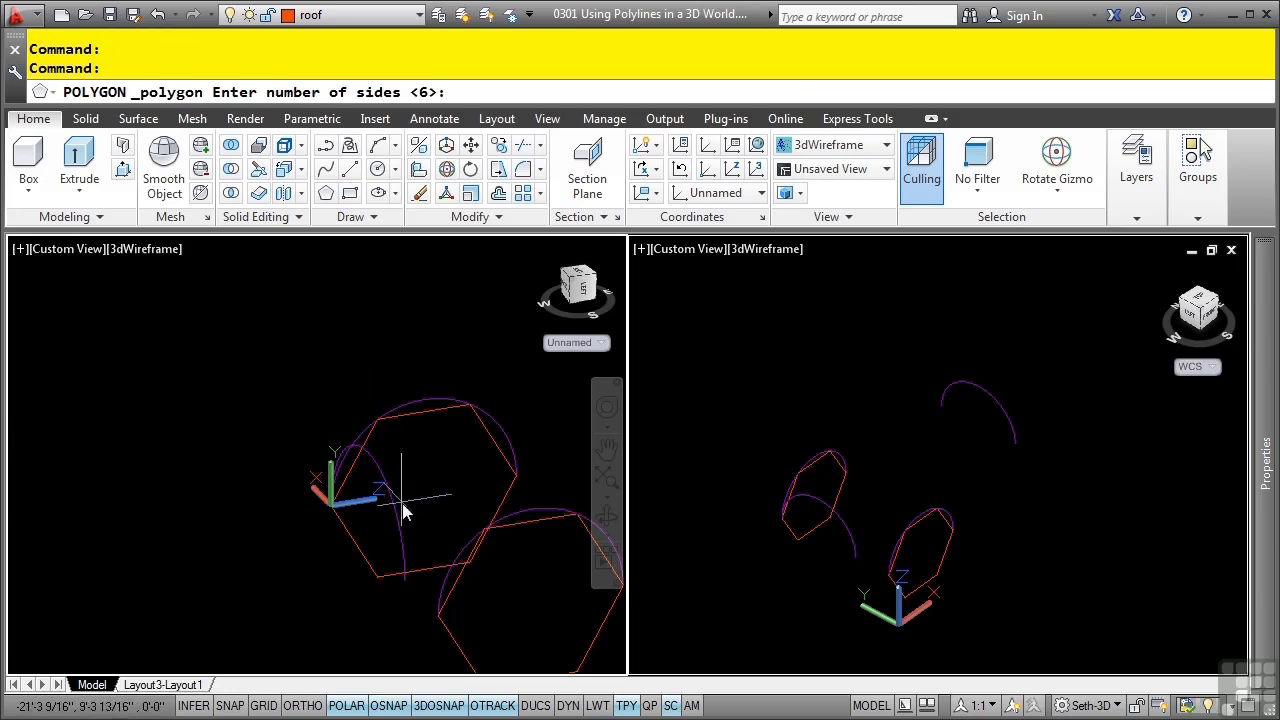
pyautogui.press('Return')
pyautogui.moveTo(397, 533); pyautogui.dragTo(432, 418, button='middle')
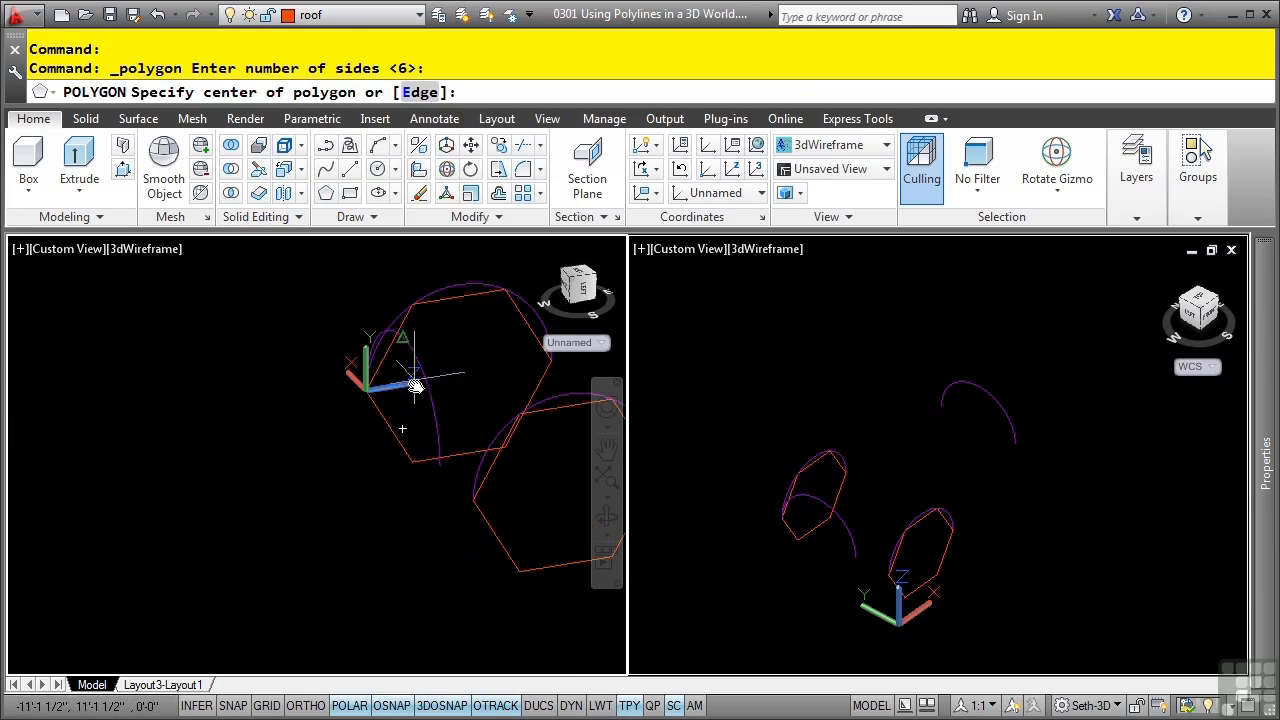
pyautogui.click(403, 428)
pyautogui.press('Return')
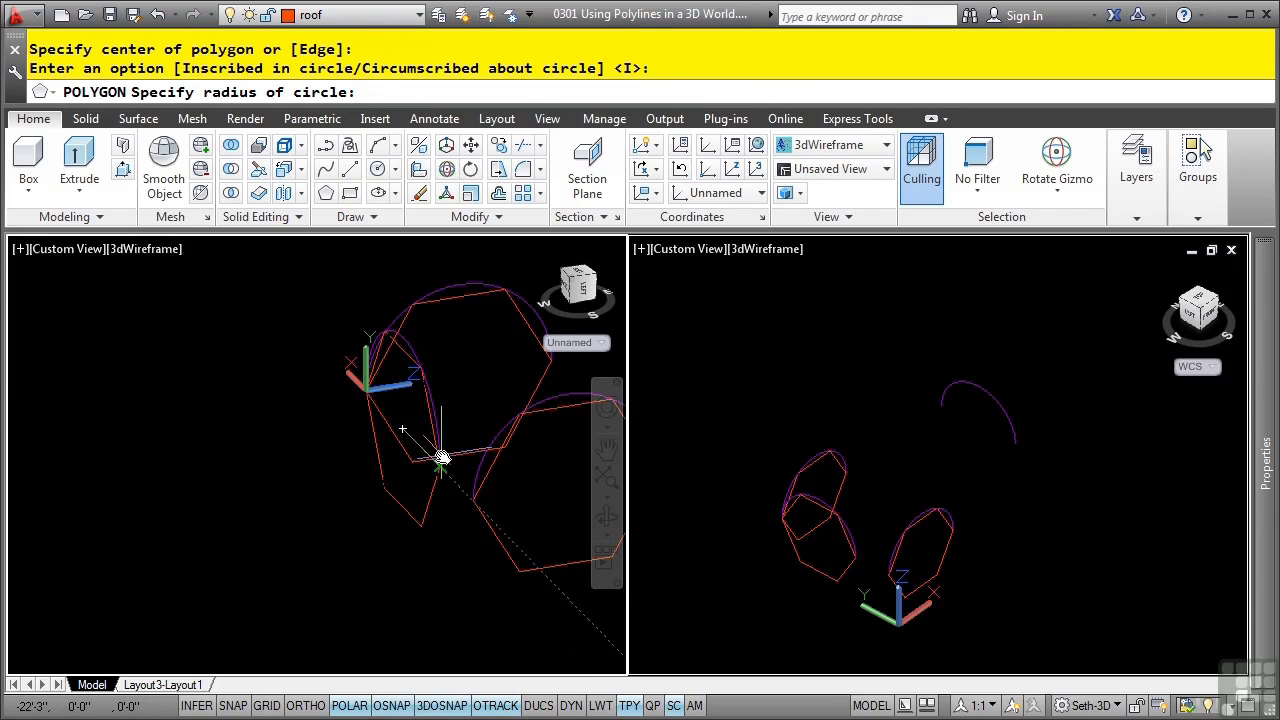
pyautogui.scroll(3, 391, 506)
pyautogui.keyDown('shift'); pyautogui.moveTo(391, 506); pyautogui.dragTo(297, 471, button='middle'); pyautogui.keyUp('shift')
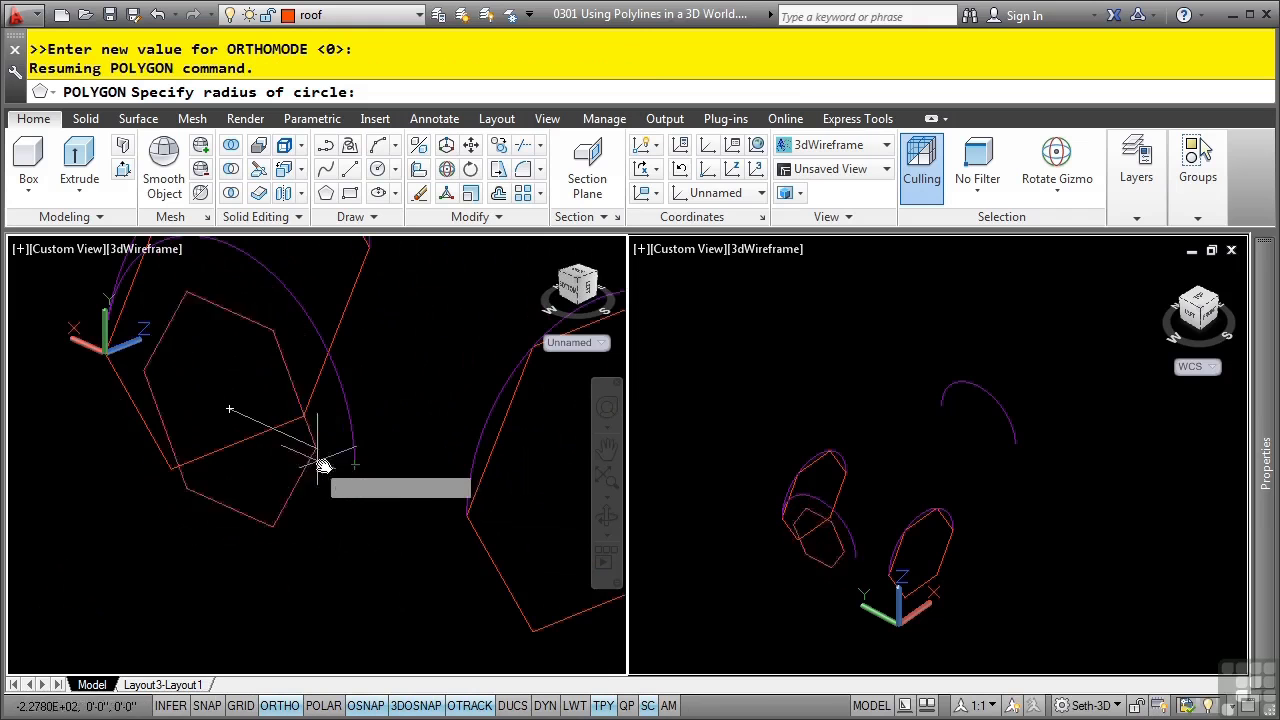
pyautogui.scroll(-3, 340, 463)
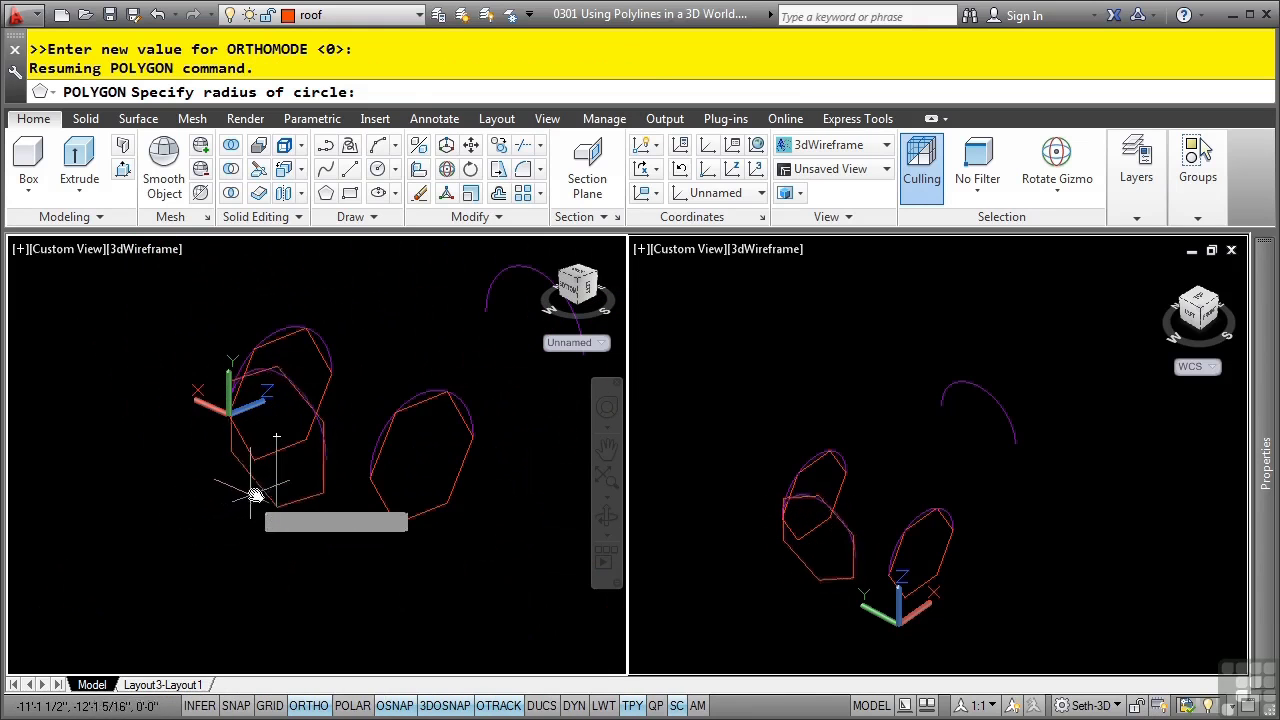
pyautogui.click(352, 705)
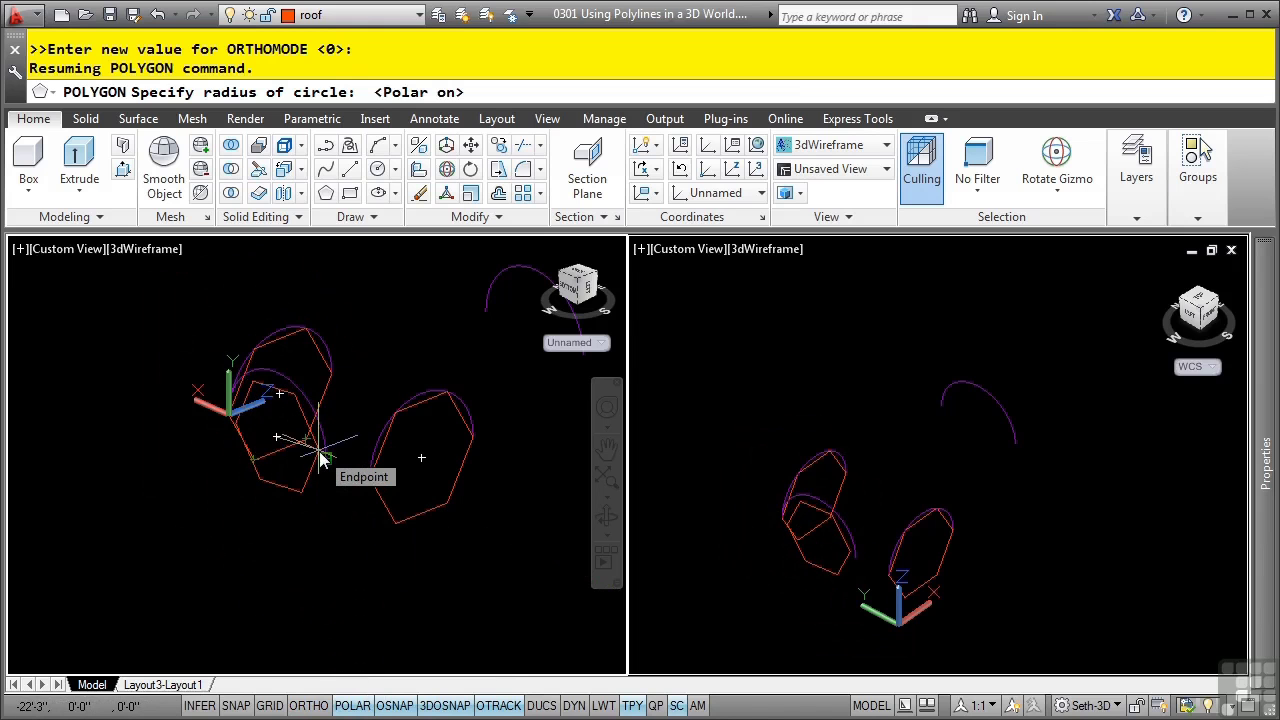
pyautogui.click(322, 455)
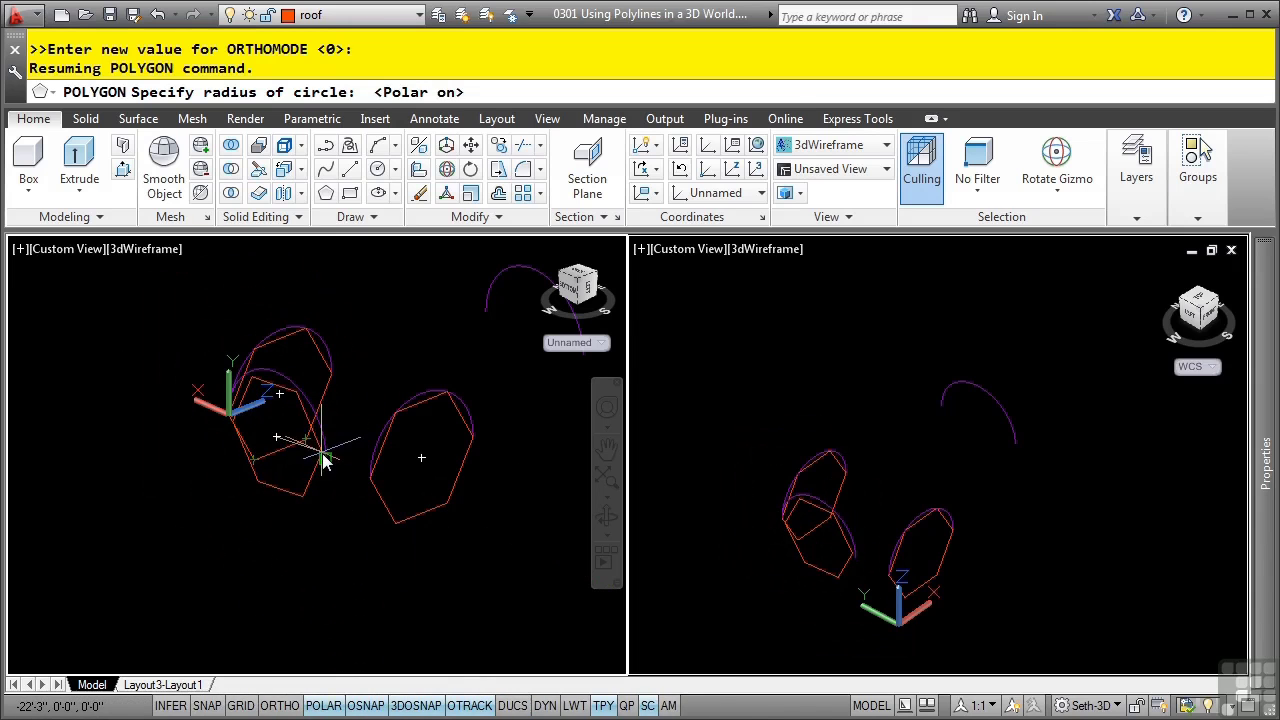
pyautogui.moveTo(300, 422); pyautogui.dragTo(130, 477, button='middle')
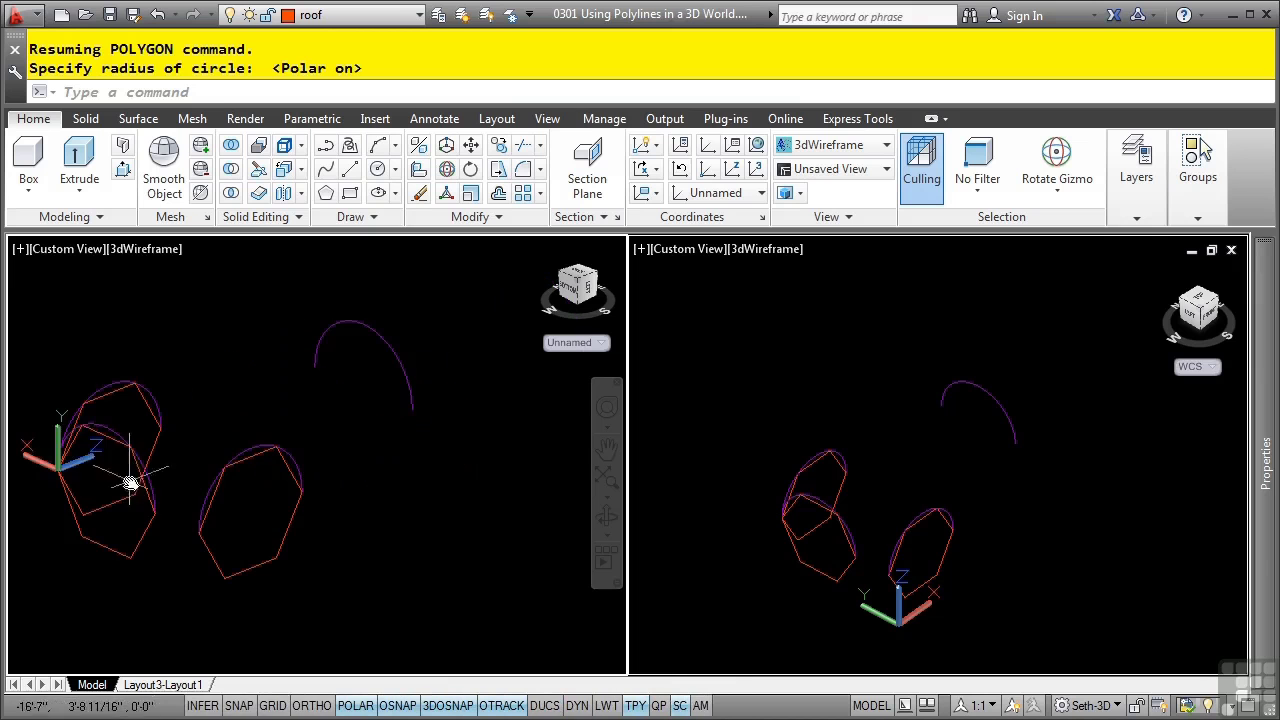
# Move the UCS origin to the top arc
pyautogui.click(82, 462)
pyautogui.click(58, 468)
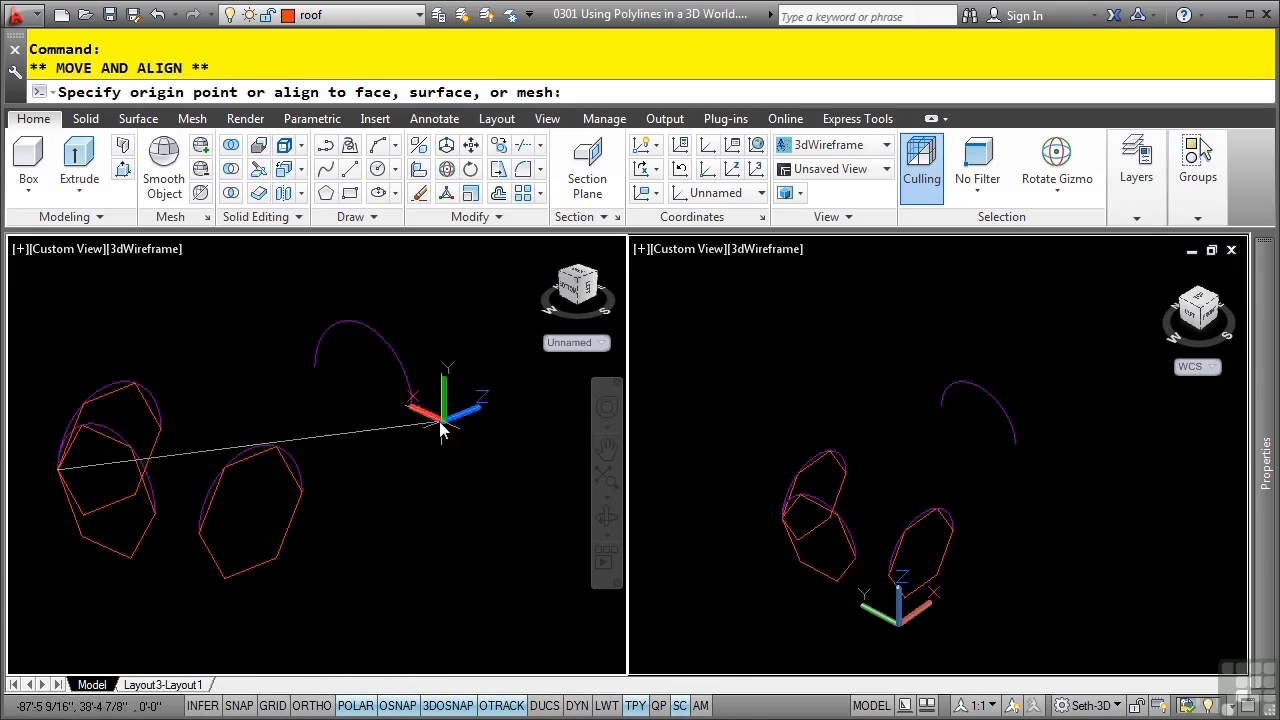
pyautogui.click(415, 418)
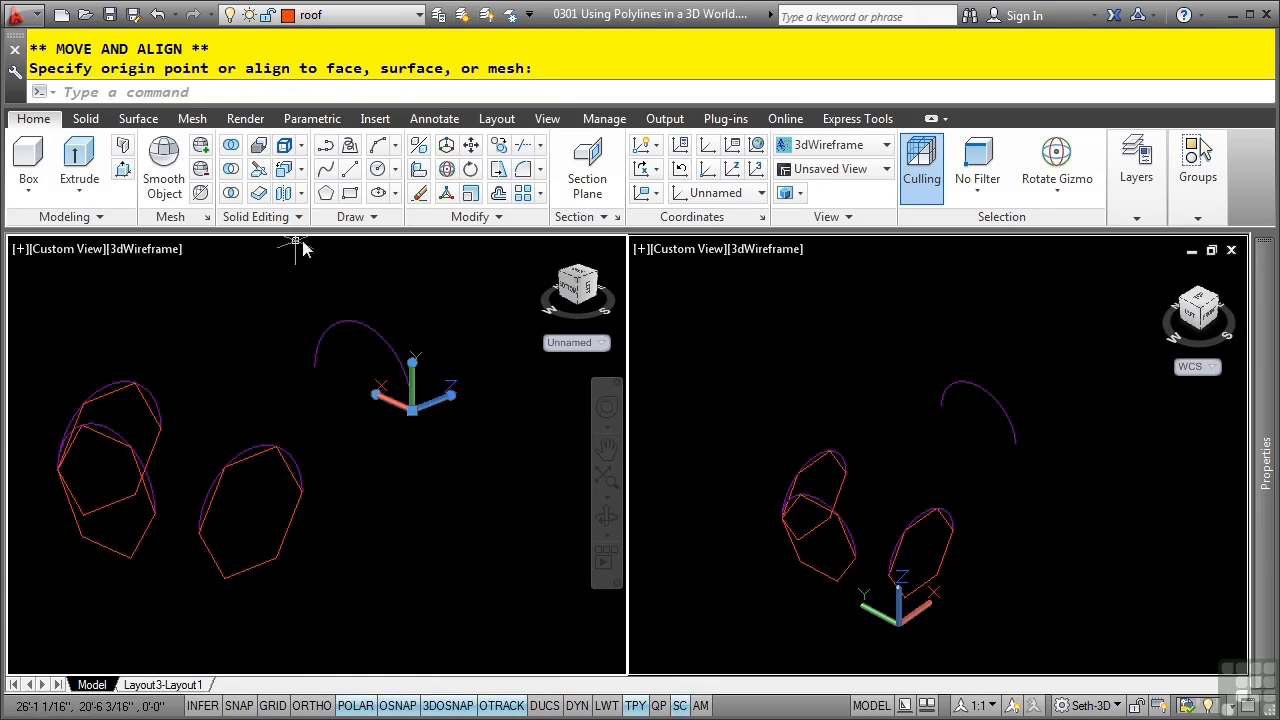
# Draw a fourth 6-sided inscribed hexagon centred on the top arc
pyautogui.press('Return')
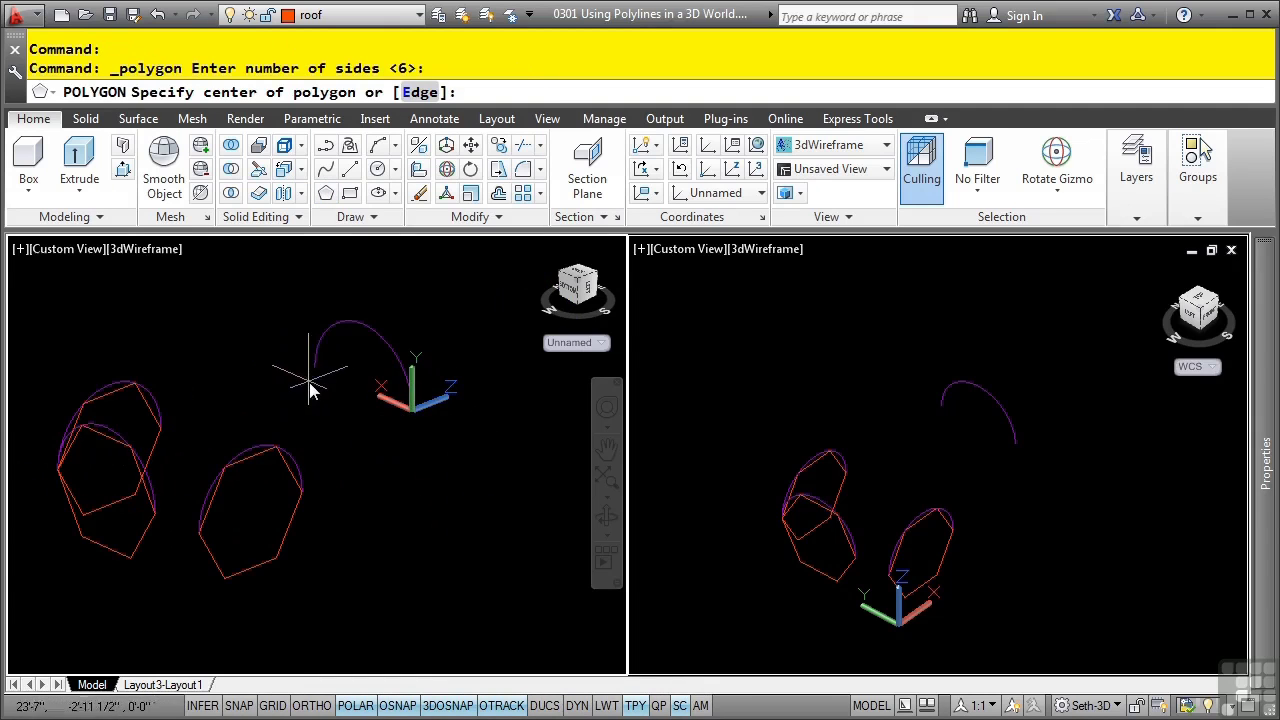
pyautogui.click(363, 398)
pyautogui.press('Return')
pyautogui.click(320, 368)
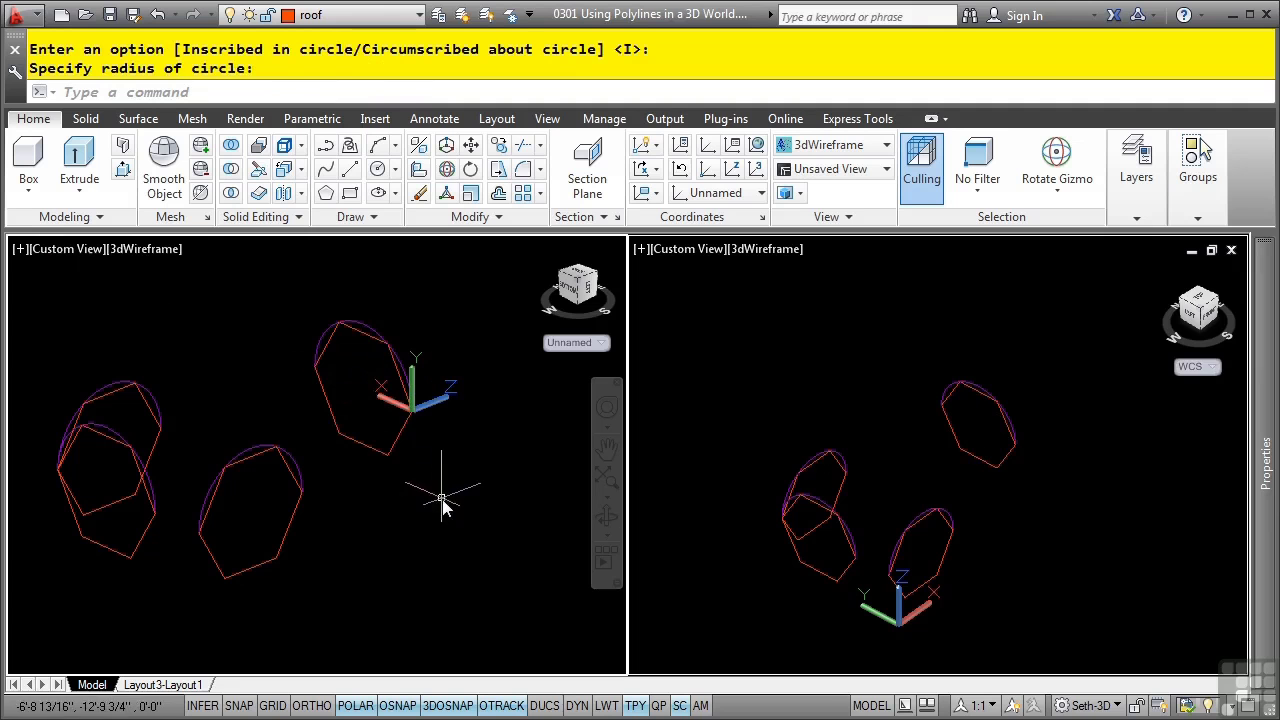
# Trim that hexagon's lower portion, using the right hexagon as the cutting edge
pyautogui.scroll(-2, 408, 500)
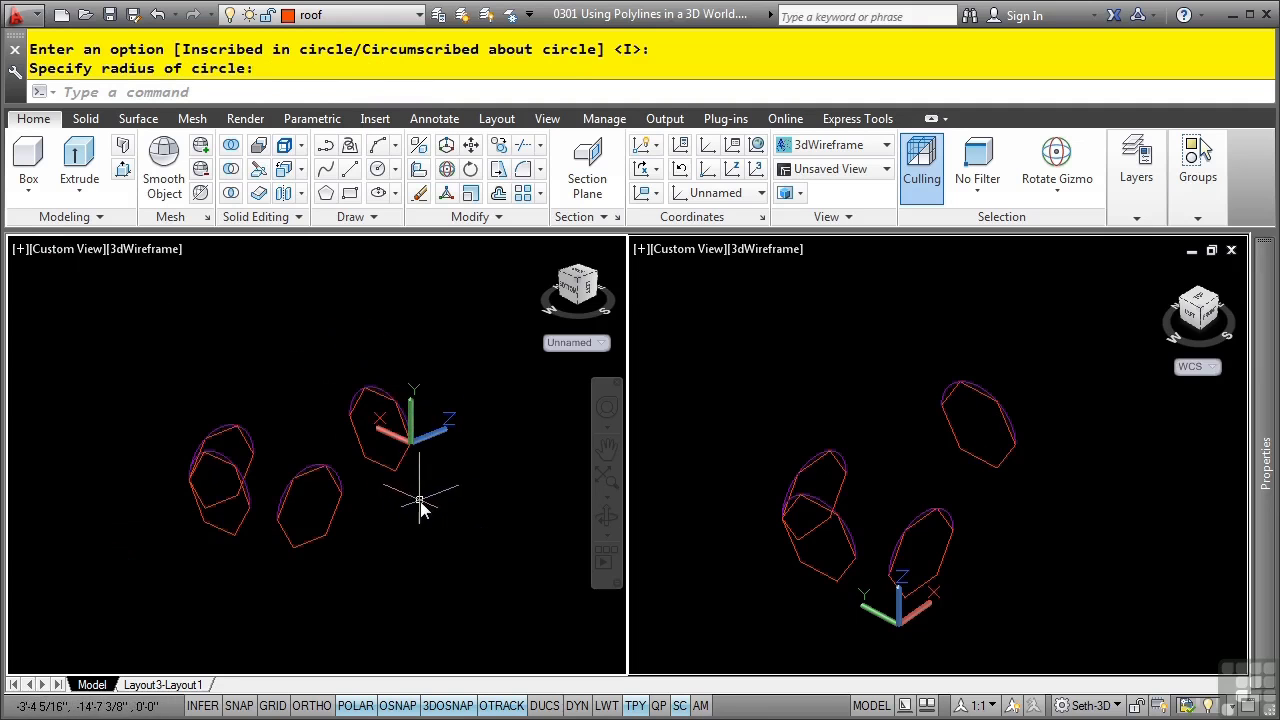
pyautogui.keyDown('shift'); pyautogui.moveTo(420, 508); pyautogui.dragTo(264, 497, button='middle'); pyautogui.keyUp('shift')
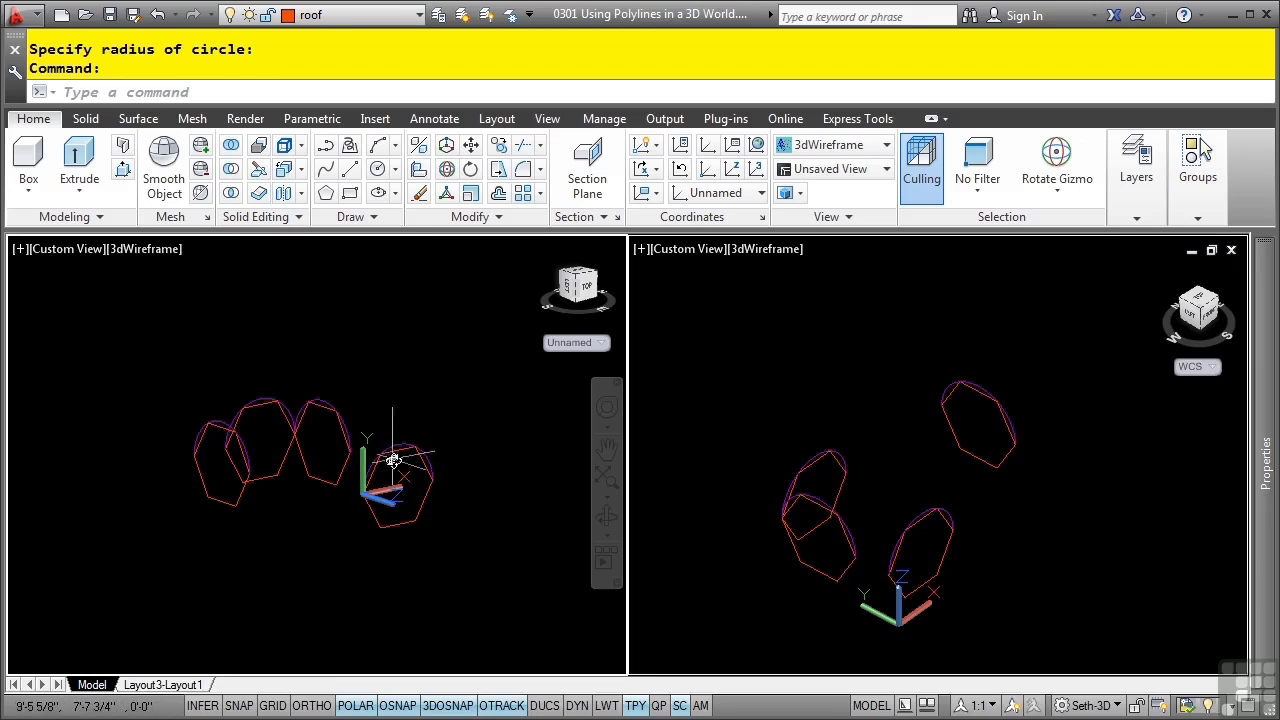
pyautogui.click(521, 147)
pyautogui.click(432, 467)
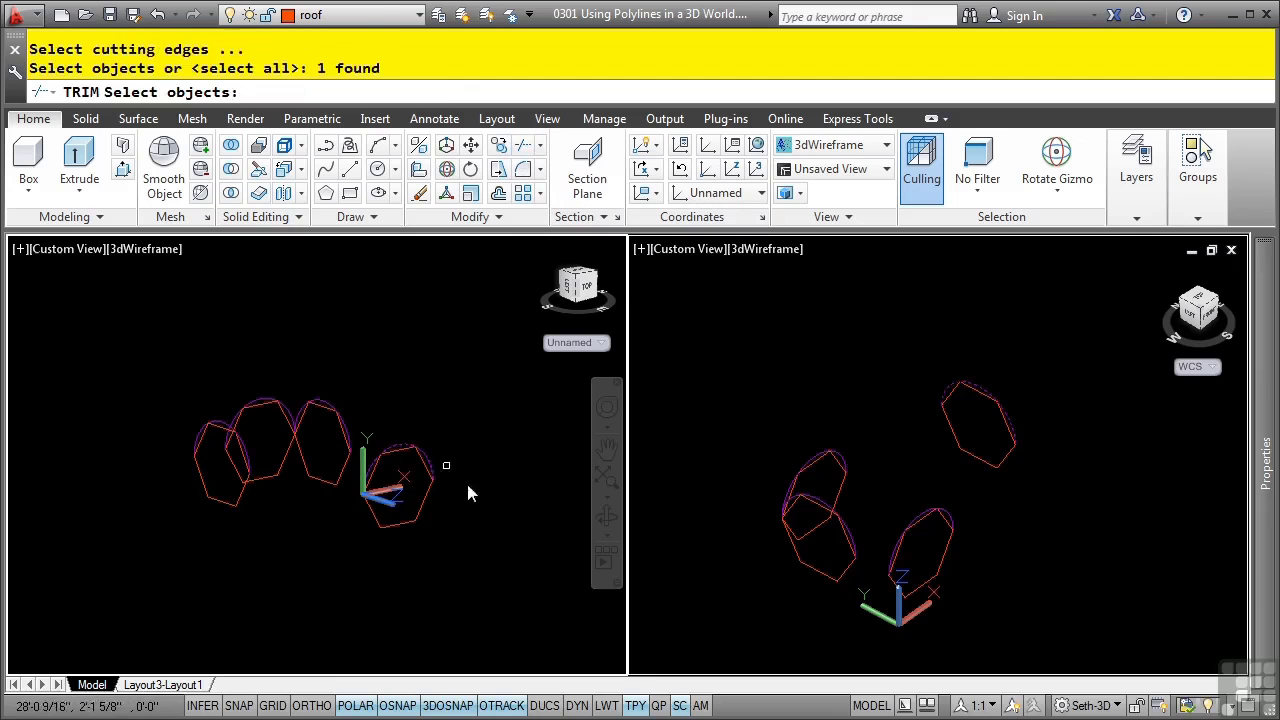
pyautogui.press('Return')
pyautogui.click(423, 516)
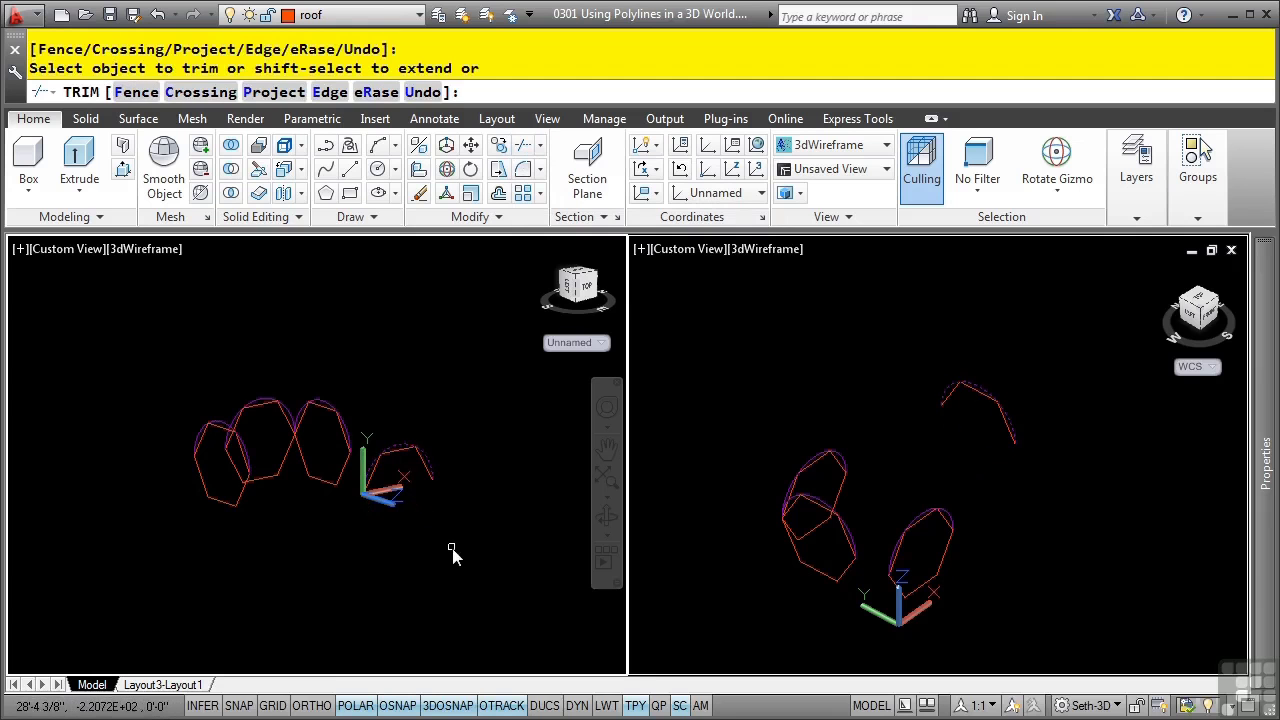
# Finish the trim and orbit the left view to a new angle
pyautogui.press('Return')
pyautogui.scroll(-2, 380, 560)
pyautogui.keyDown('shift'); pyautogui.moveTo(306, 563); pyautogui.dragTo(323, 552, button='middle'); pyautogui.keyUp('shift')
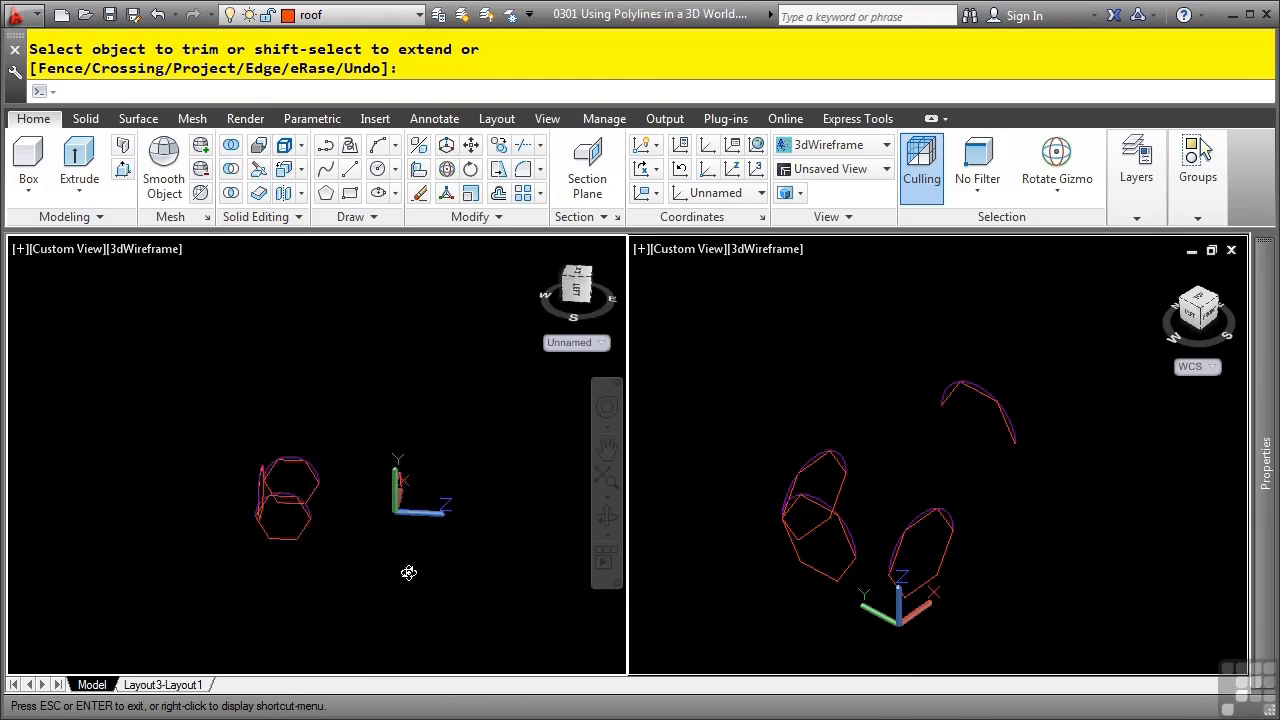
pyautogui.keyDown('shift'); pyautogui.moveTo(408, 572); pyautogui.dragTo(300, 506, button='middle'); pyautogui.keyUp('shift')
pyautogui.press('Return')
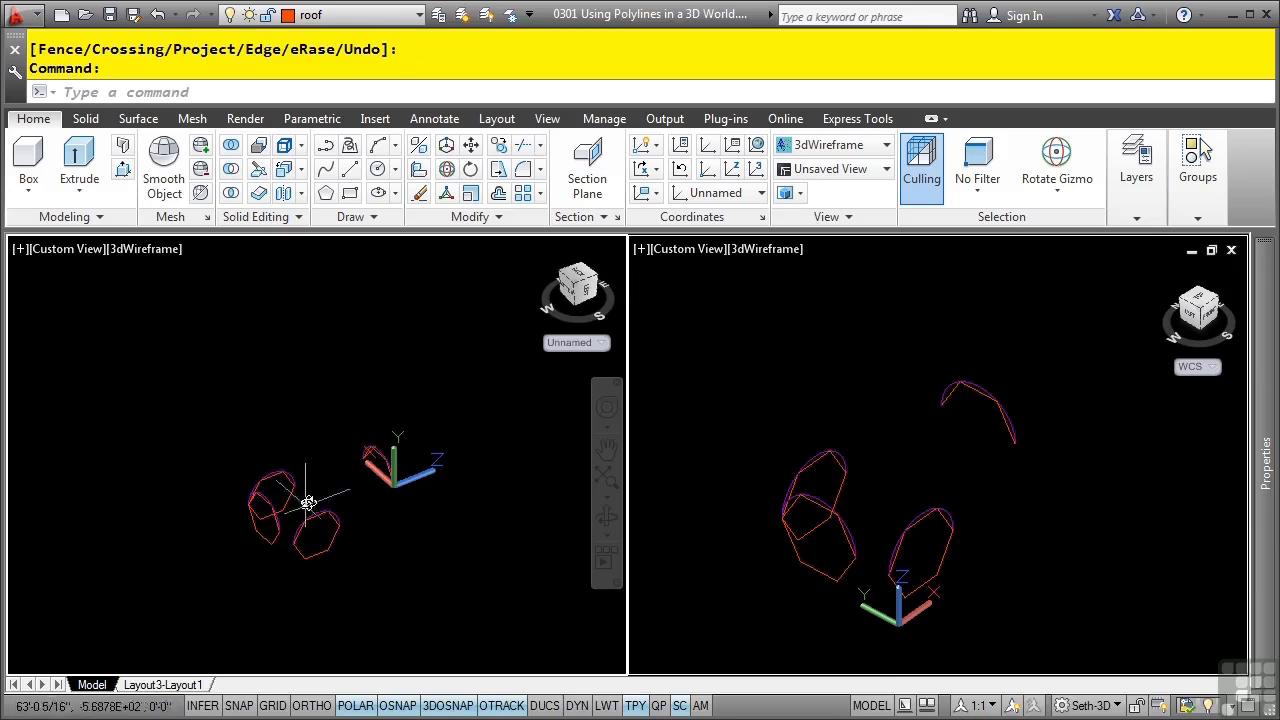
# Attempt a trim on the left hexagon, cancel when it fails, and start moving the UCS origin
pyautogui.click(510, 168)
pyautogui.scroll(3, 285, 627)
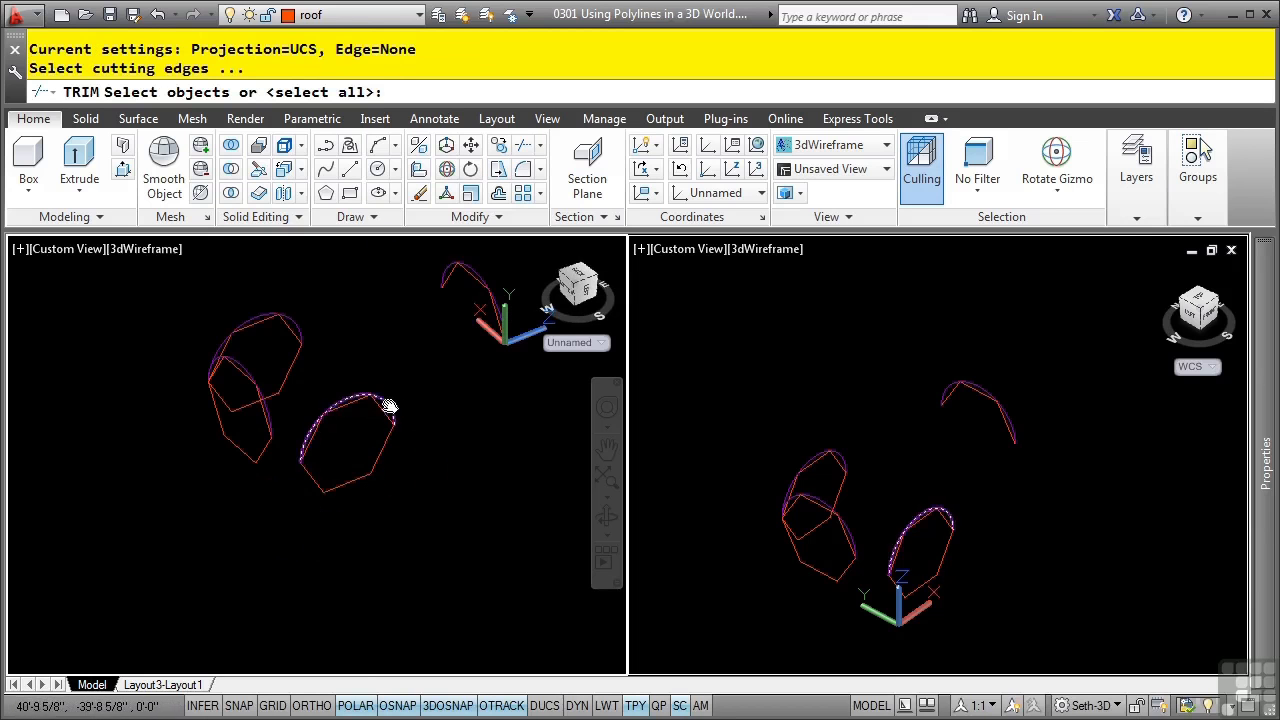
pyautogui.click(389, 407)
pyautogui.press('Return')
pyautogui.click(347, 483)
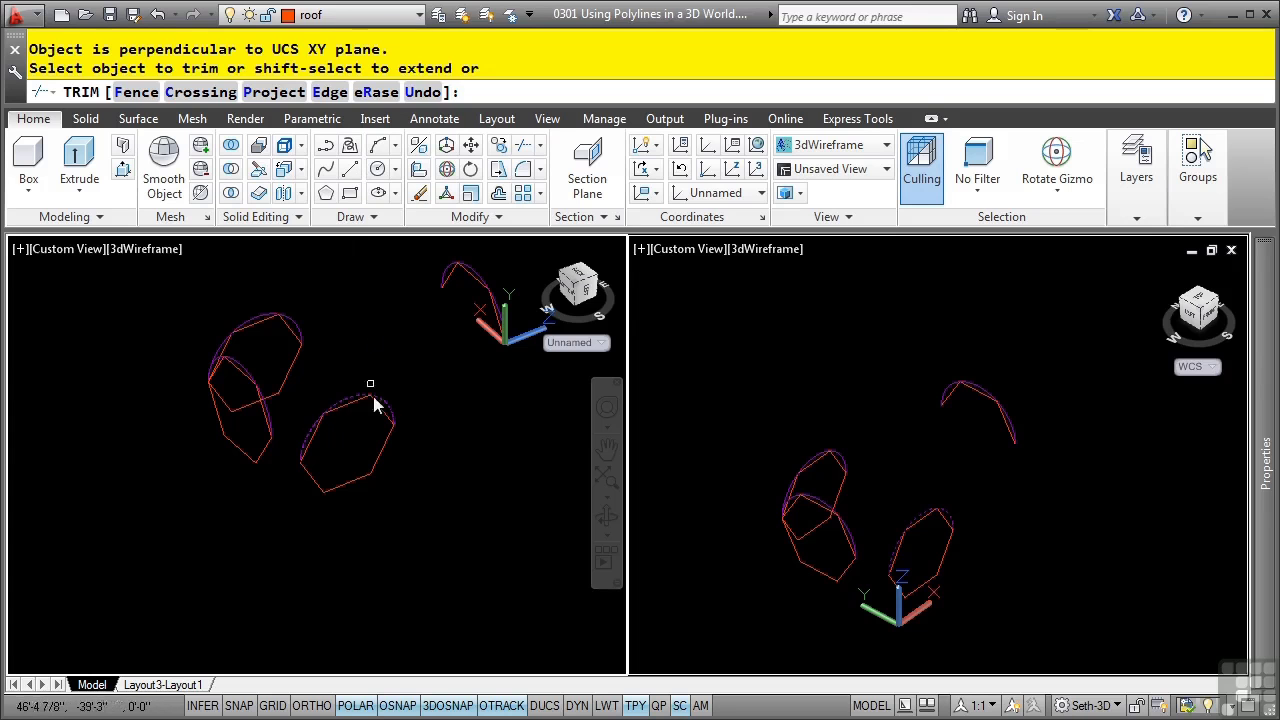
pyautogui.press('Return')
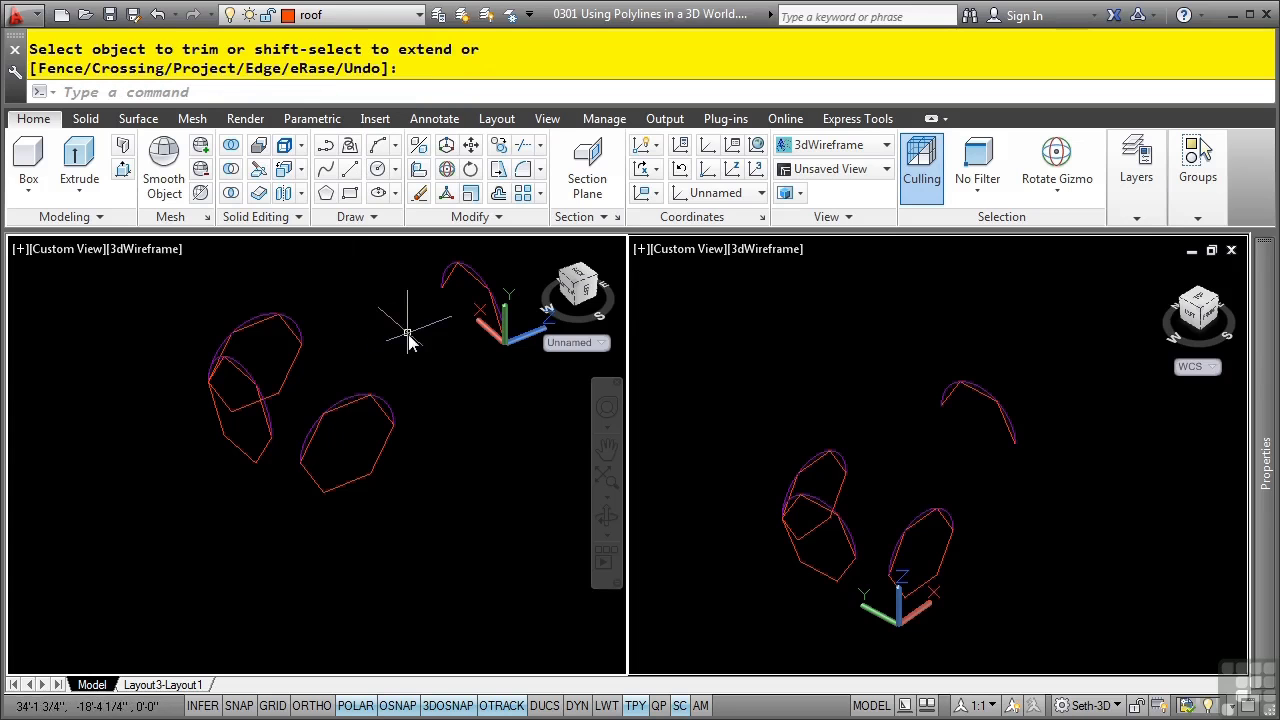
pyautogui.click(506, 346)
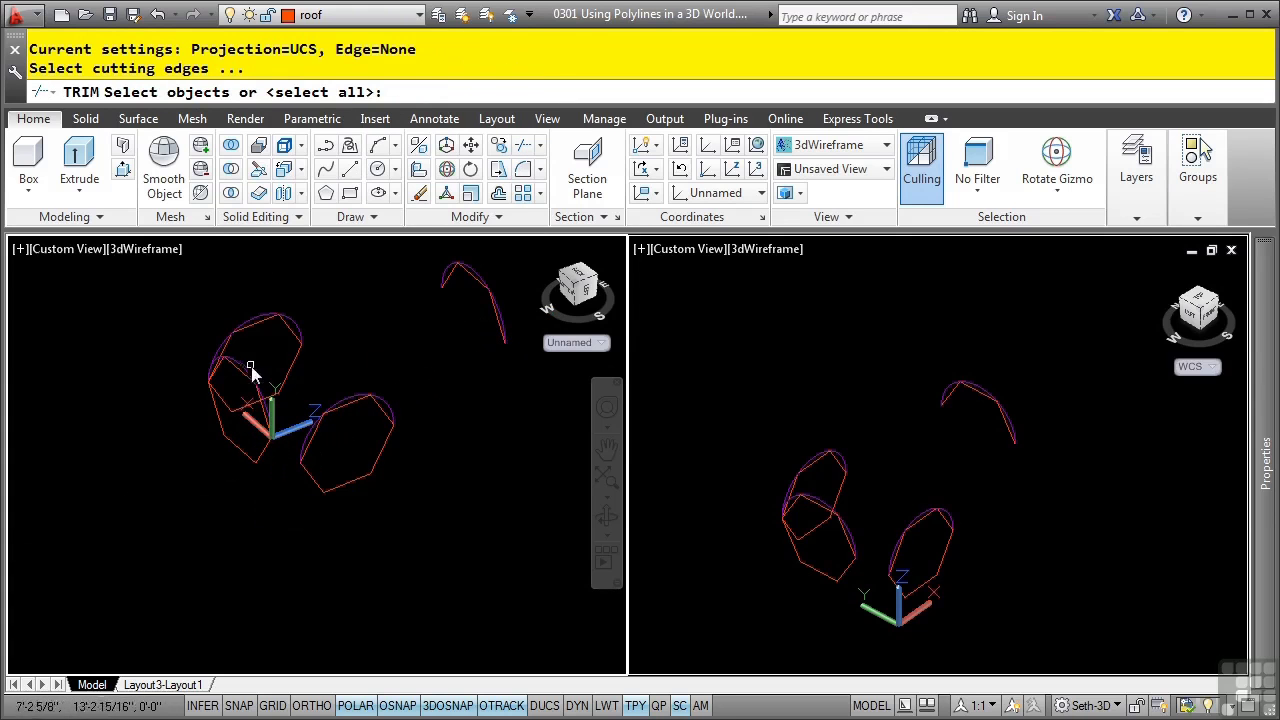
# Trim off the left hexagon's lower end
pyautogui.click(255, 403)
pyautogui.press('Return')
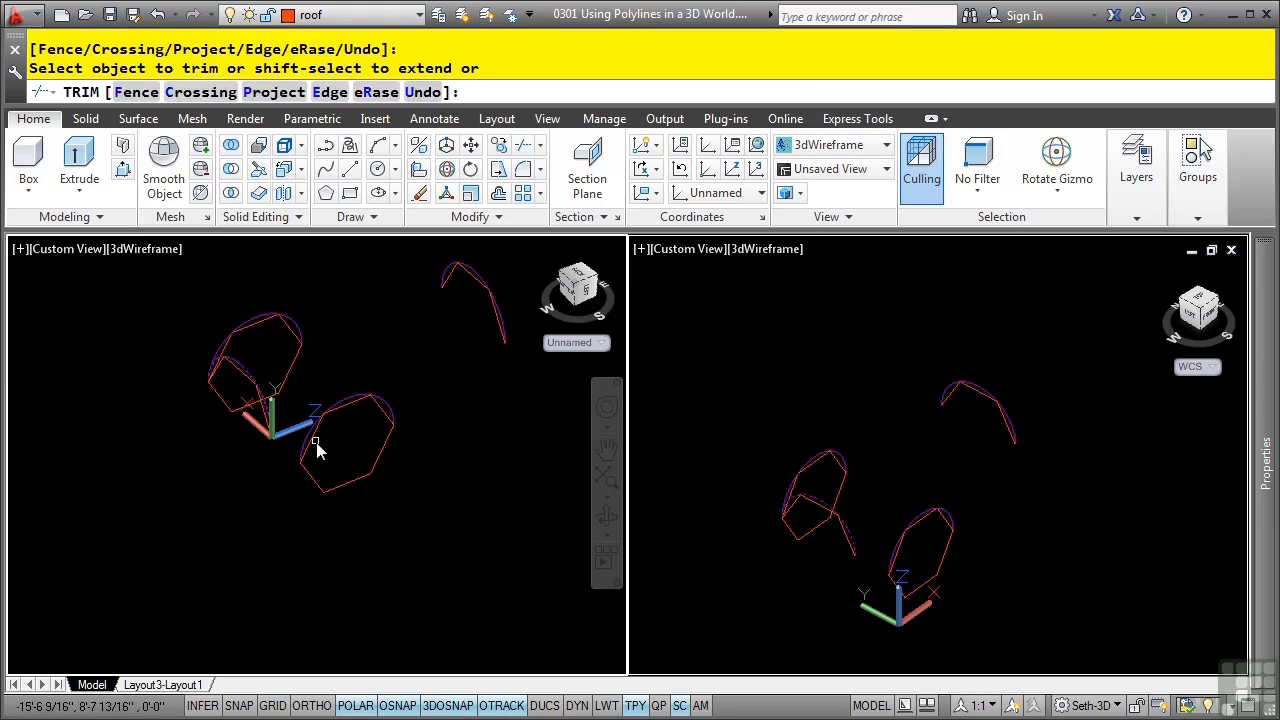
pyautogui.click(250, 445)
pyautogui.press('Return')
# Realign the UCS X axis along the next hexagon
pyautogui.click(250, 412)
pyautogui.click(241, 410)
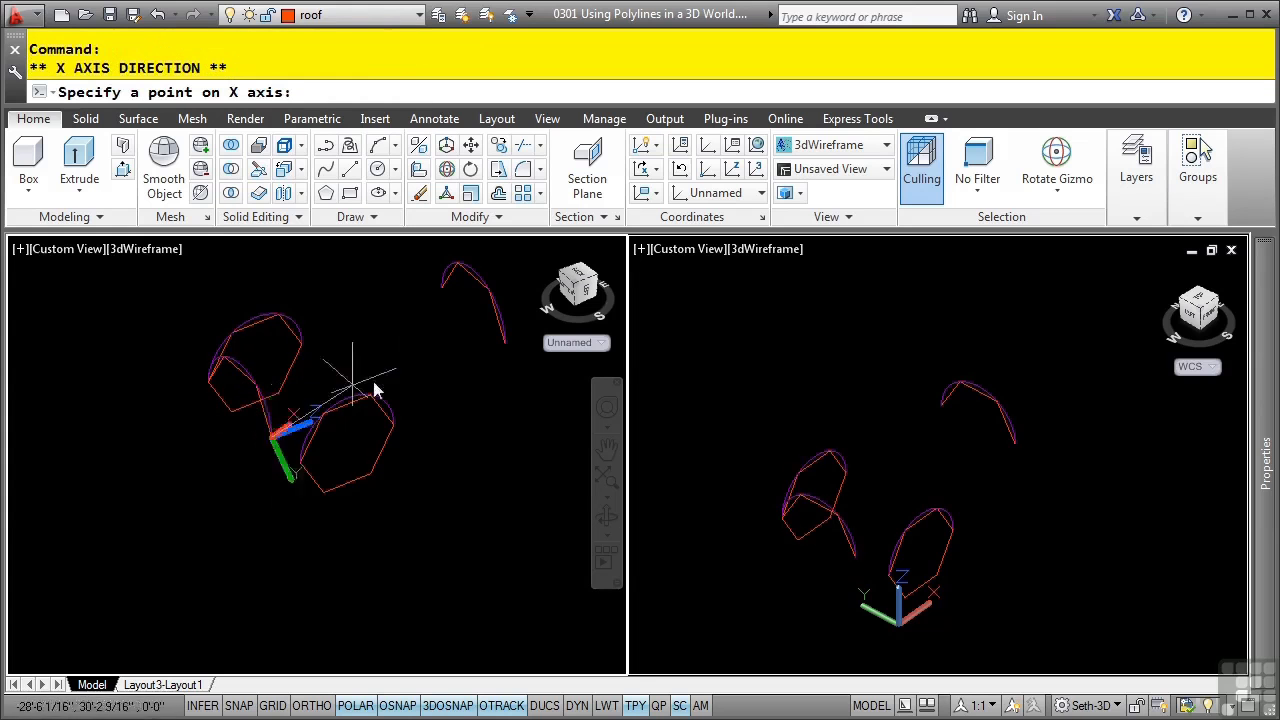
pyautogui.click(272, 445)
pyautogui.click(271, 439)
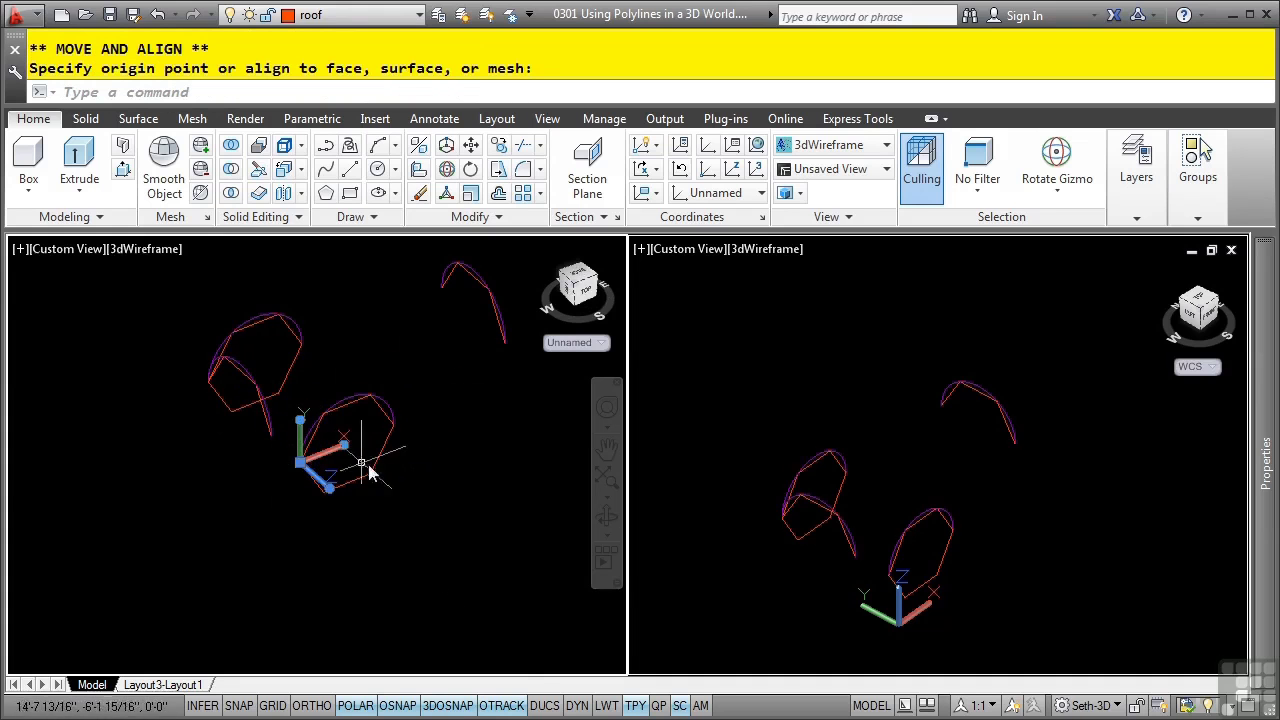
# Trim away that hexagon's lower part
pyautogui.press('Return')
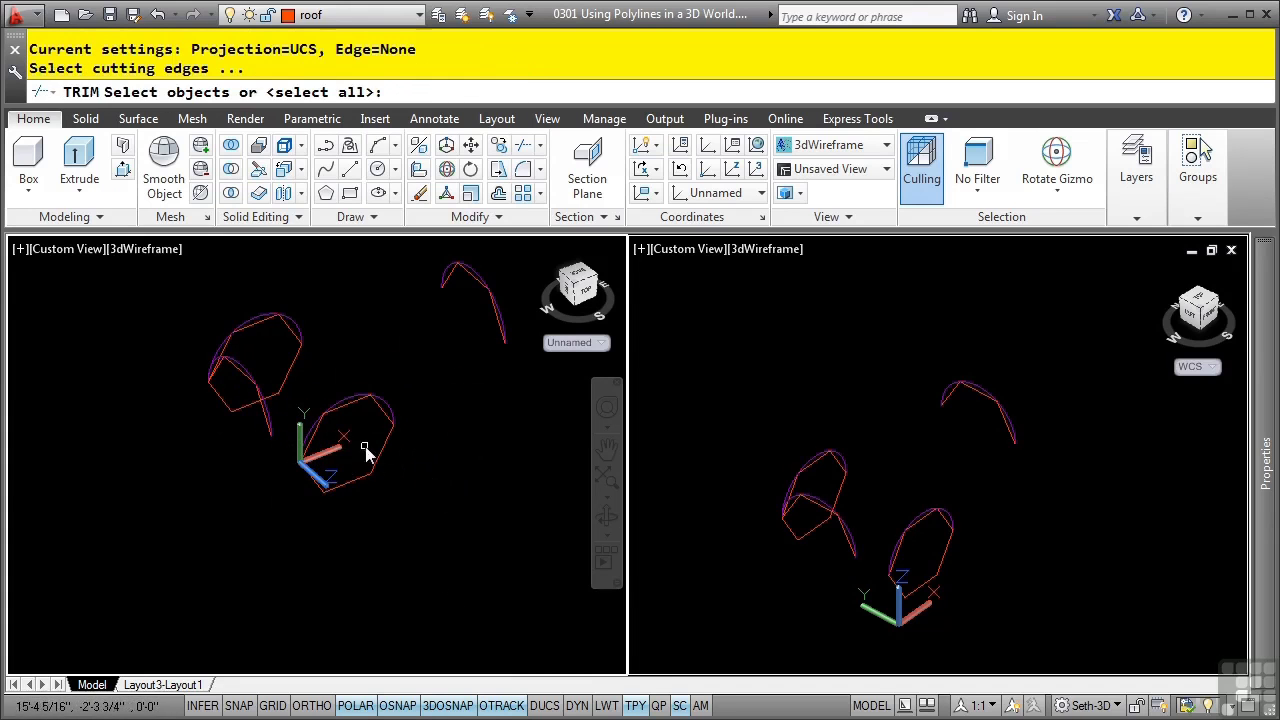
pyautogui.click(391, 413)
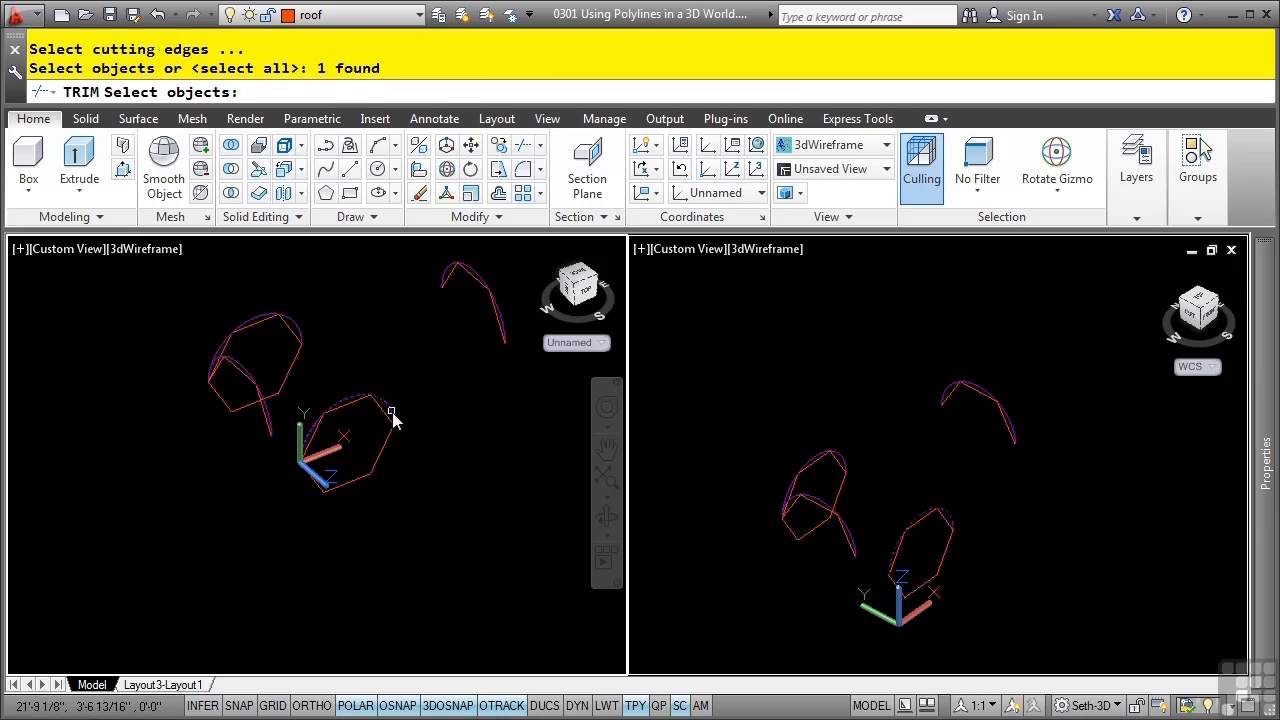
pyautogui.press('Return')
pyautogui.click(393, 481)
pyautogui.press('Return')
# Trim the left shape's lower part at its top edge, then reset the UCS to World
pyautogui.click(300, 458)
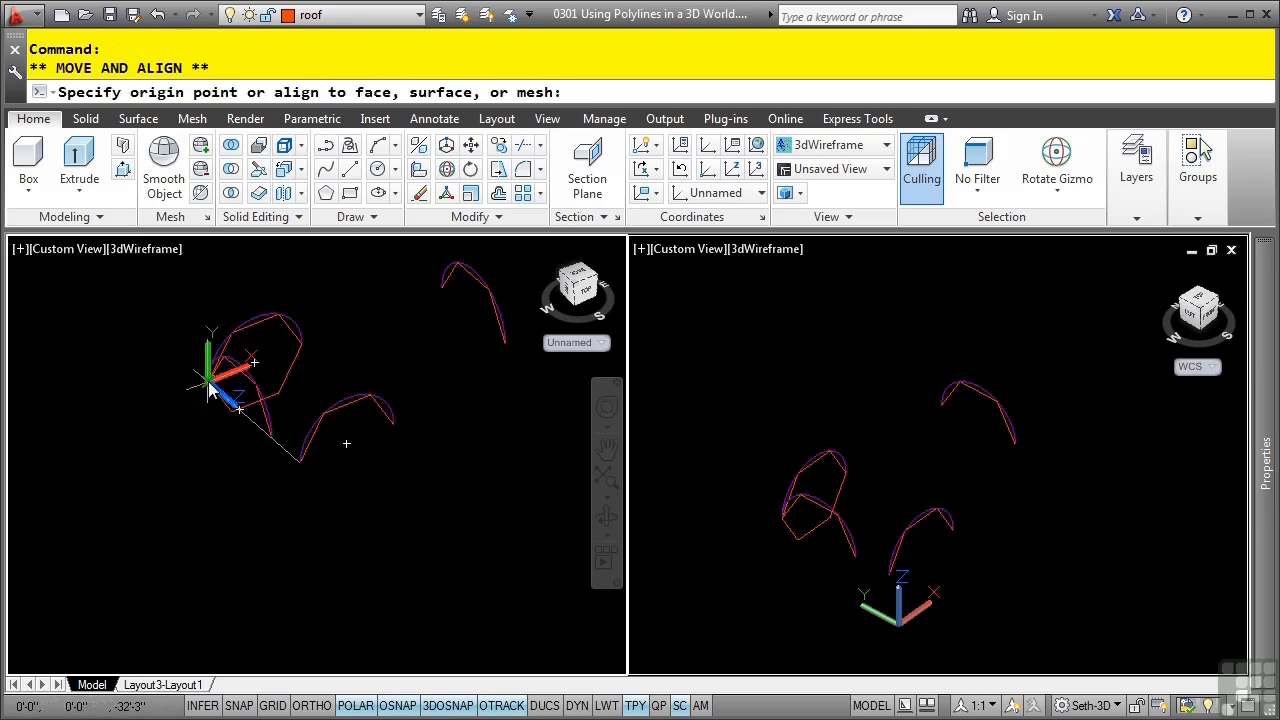
pyautogui.press('Escape')
pyautogui.press('Return')
pyautogui.click(302, 352)
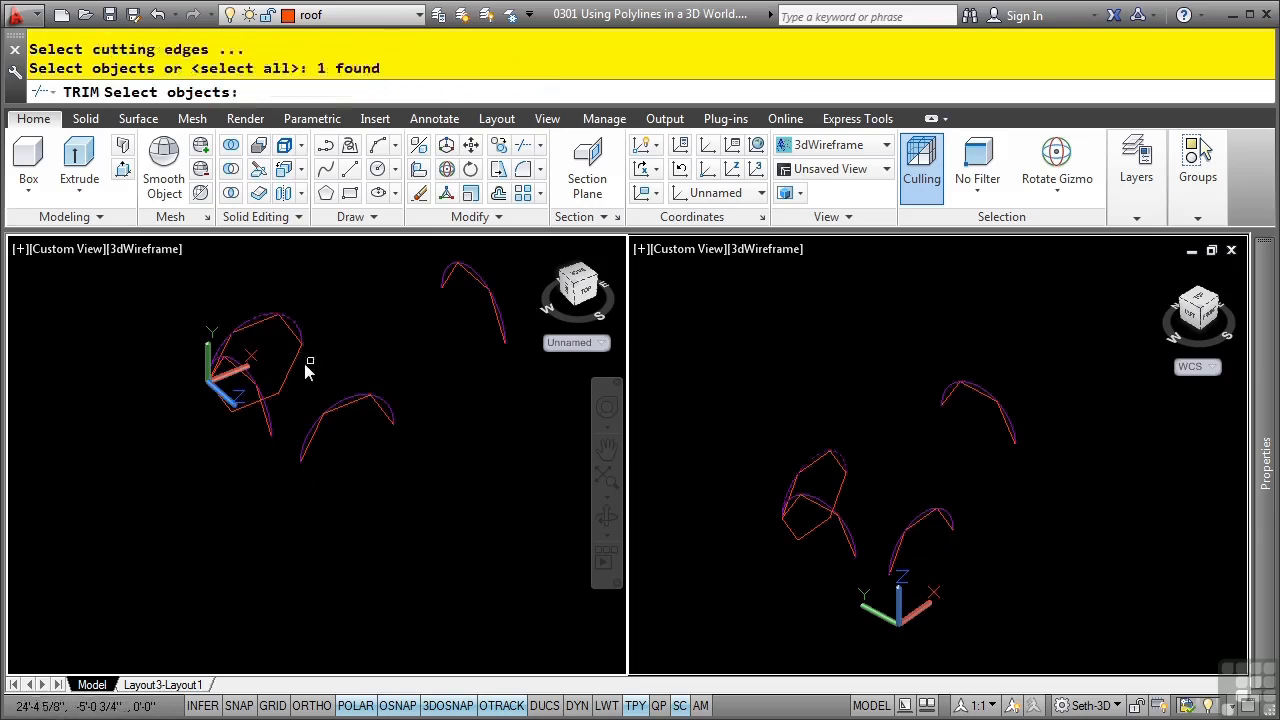
pyautogui.press('Return')
pyautogui.click(294, 368)
pyautogui.press('Escape')
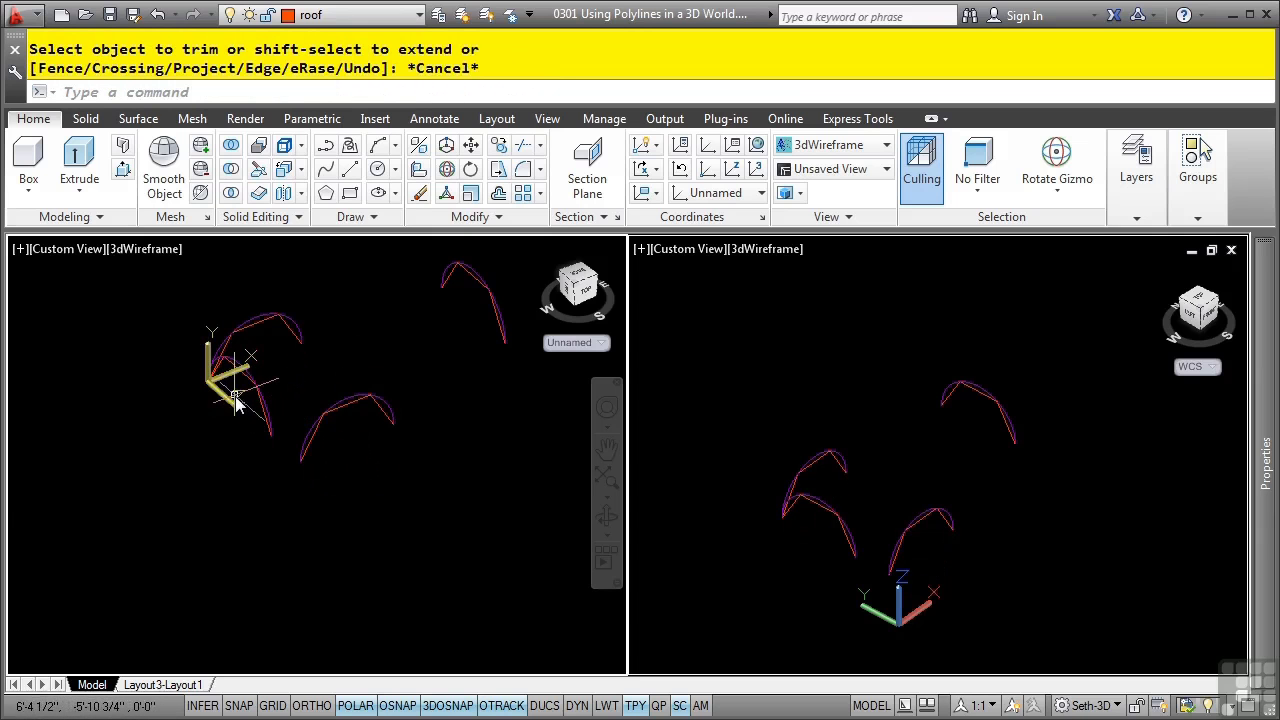
pyautogui.click(570, 342)
pyautogui.click(585, 362)
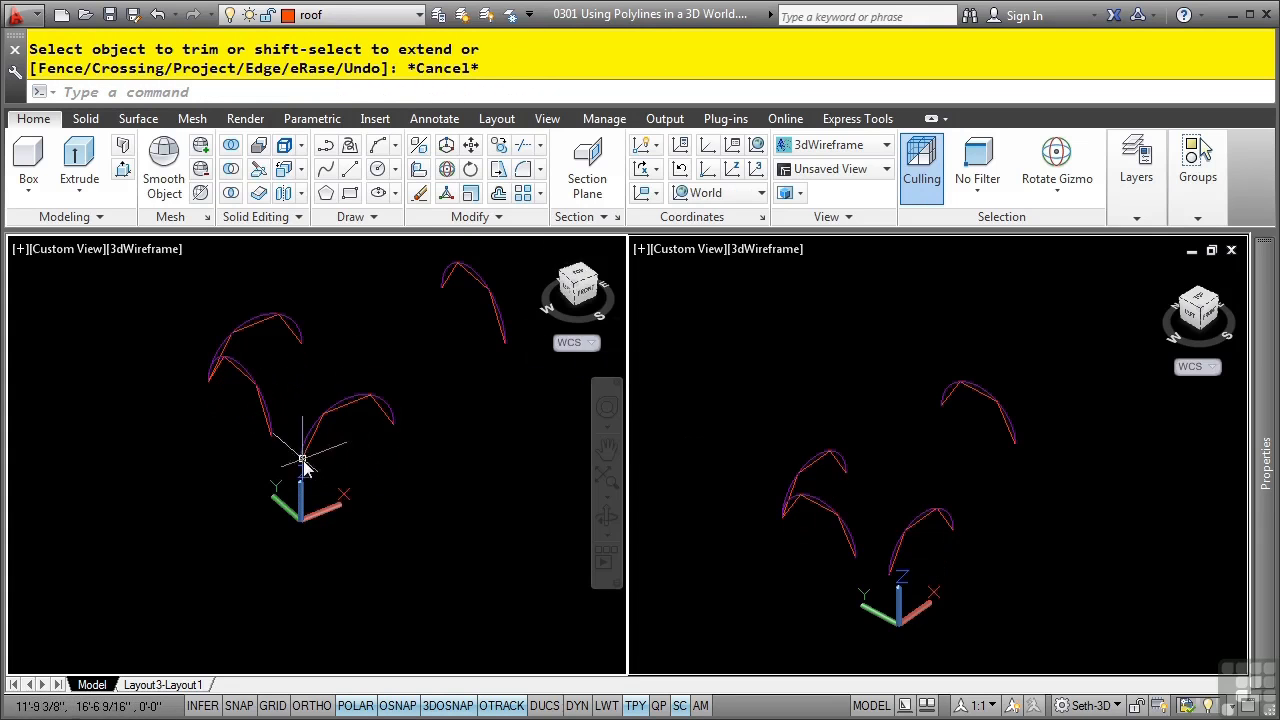
# Draw the first two red lines linking matching vertices of neighbouring roof profiles
pyautogui.click(510, 16)
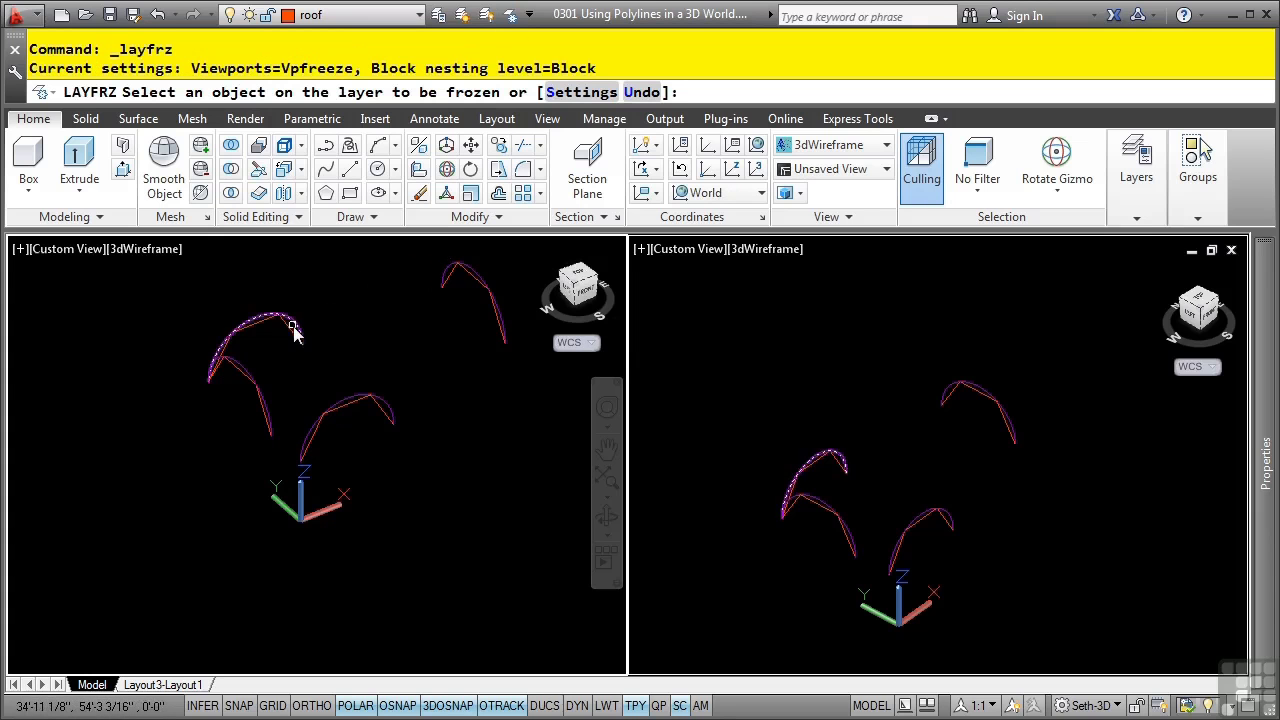
pyautogui.press('Escape')
pyautogui.keyDown('shift'); pyautogui.moveTo(277, 449); pyautogui.dragTo(306, 477, button='middle'); pyautogui.keyUp('shift')
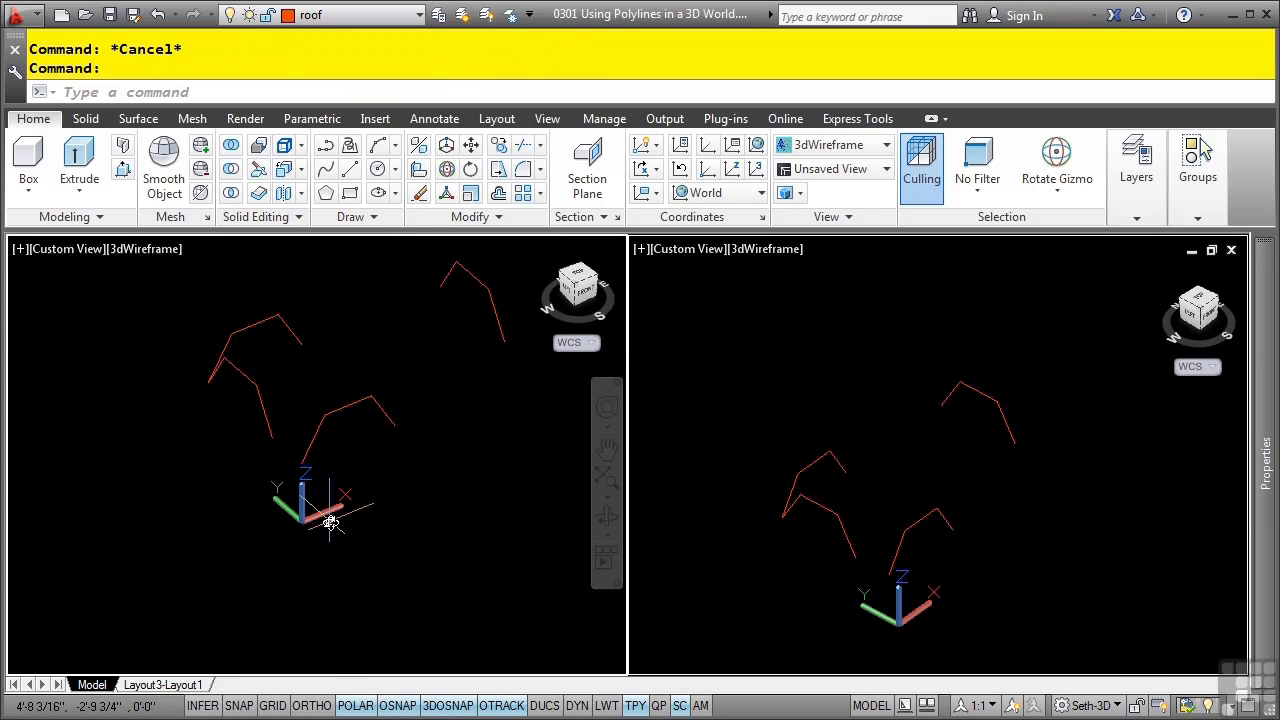
pyautogui.click(350, 175)
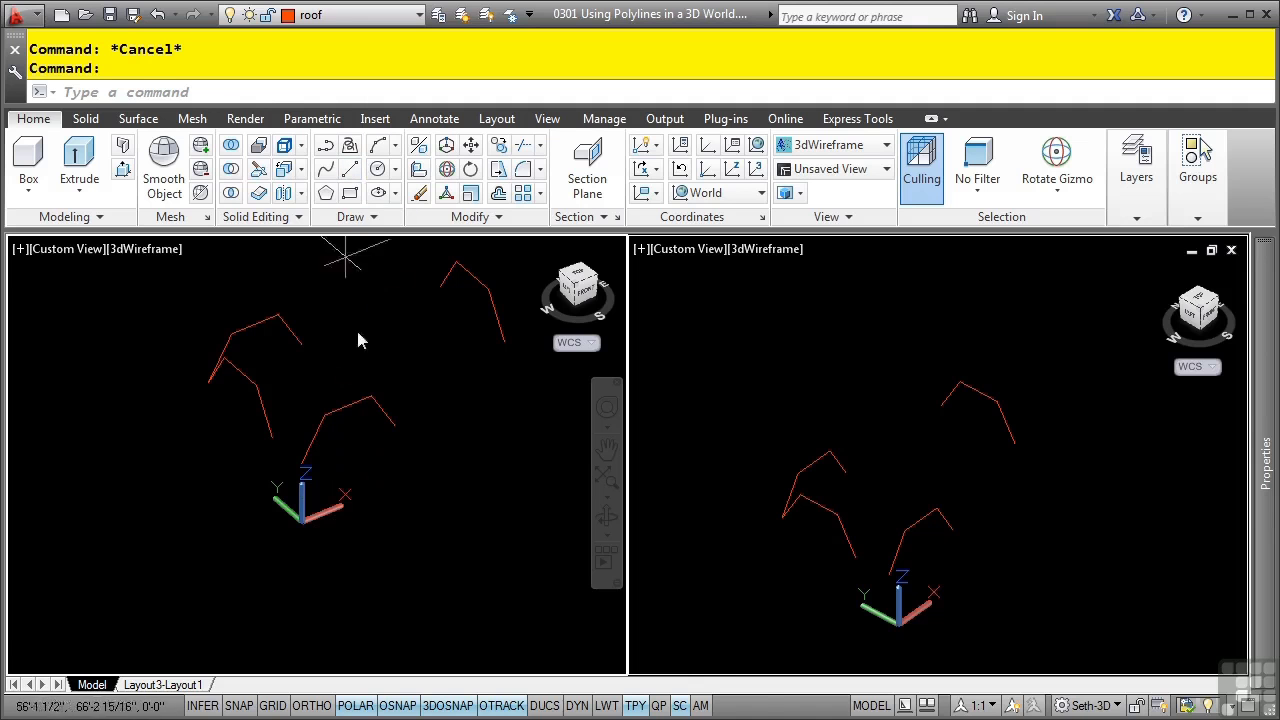
pyautogui.click(325, 413)
pyautogui.click(231, 334)
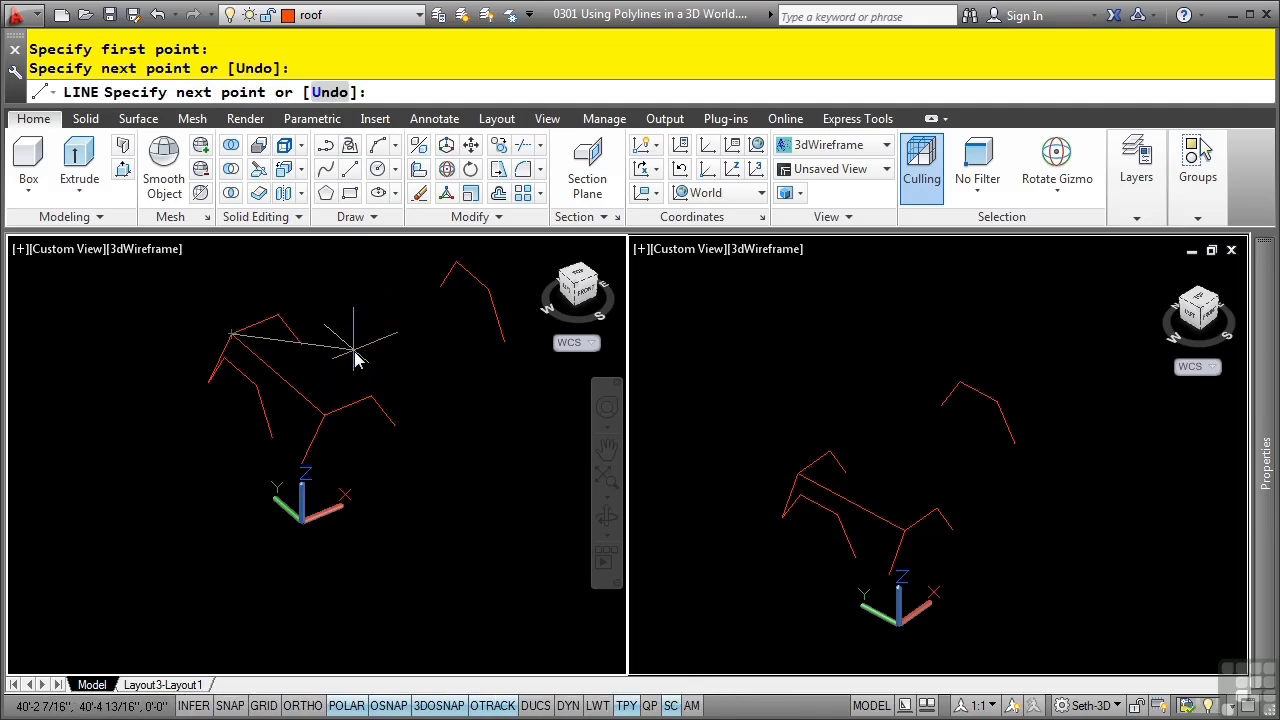
pyautogui.press('Return')
pyautogui.press('Return')
pyautogui.click(372, 397)
pyautogui.click(278, 316)
pyautogui.press('Return')
pyautogui.press('Return')
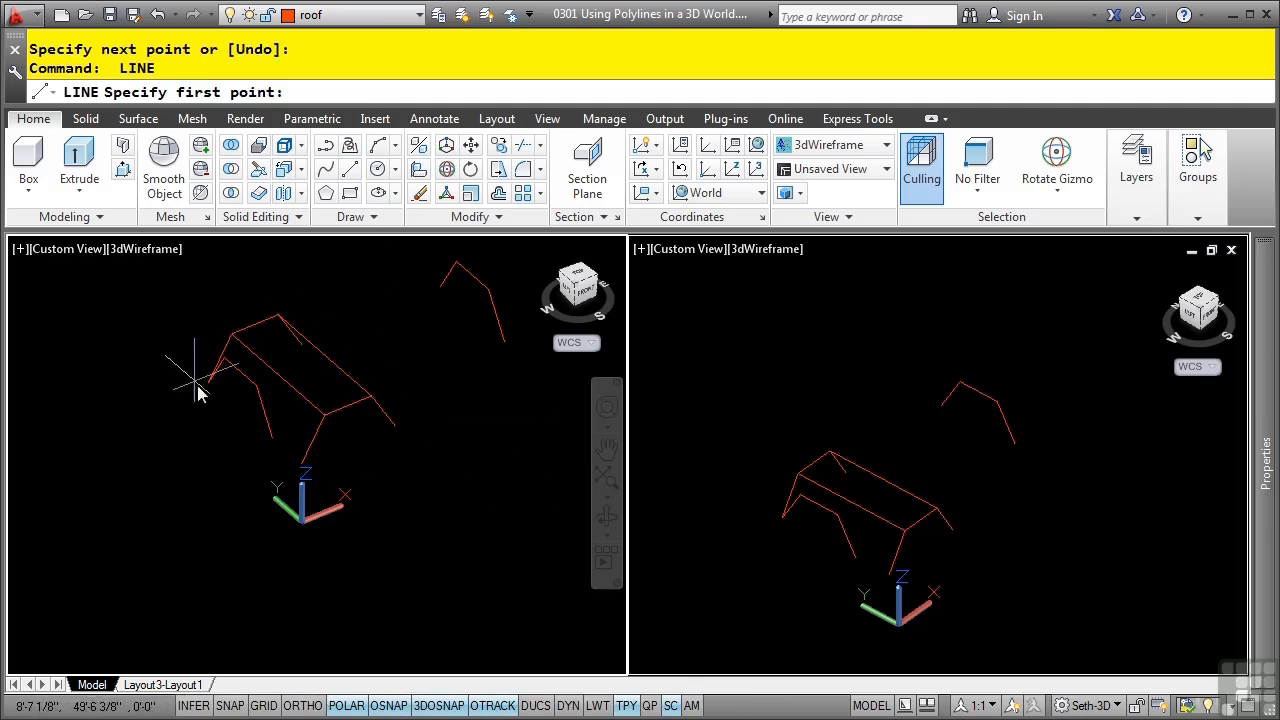
# Draw the ridge line to the far profile's peak and an edge to a hidden corner
pyautogui.click(207, 385)
pyautogui.click(449, 316)
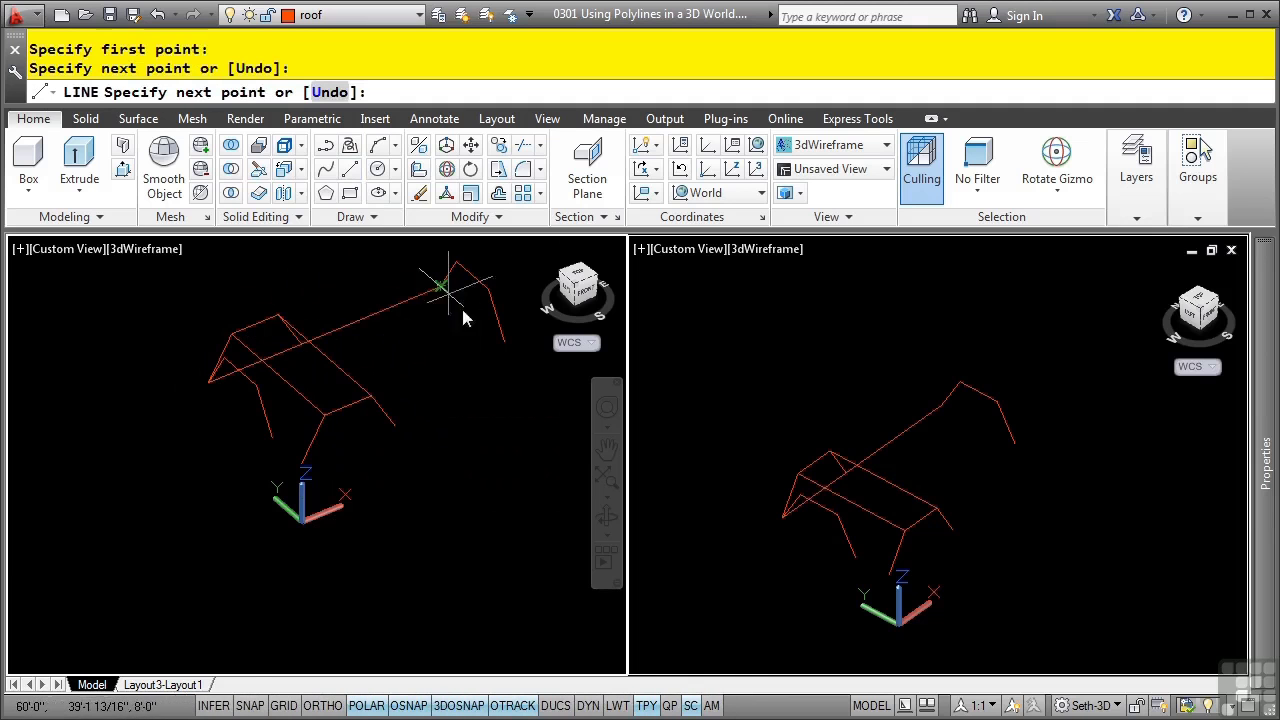
pyautogui.press('Return')
pyautogui.press('Return')
pyautogui.click(464, 268)
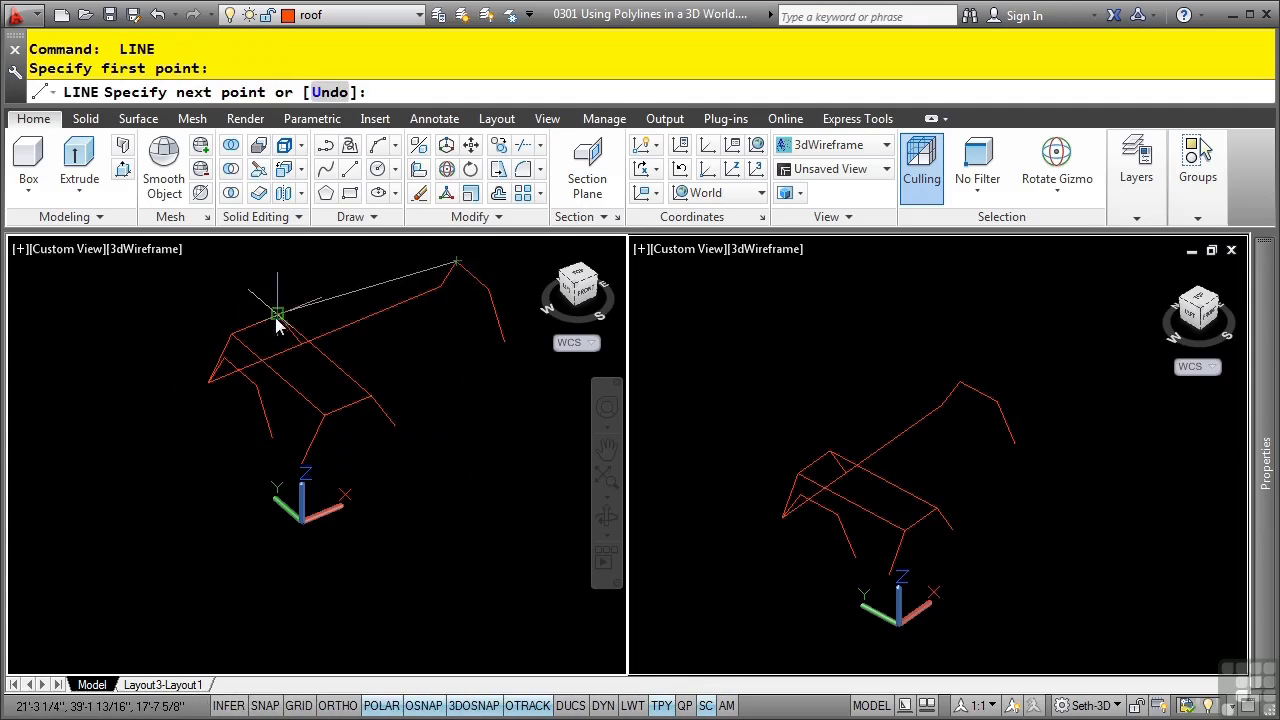
pyautogui.keyDown('shift'); pyautogui.moveTo(329, 357); pyautogui.dragTo(306, 420, button='middle'); pyautogui.keyUp('shift')
pyautogui.press('Return')
pyautogui.press('Return')
pyautogui.click(355, 431)
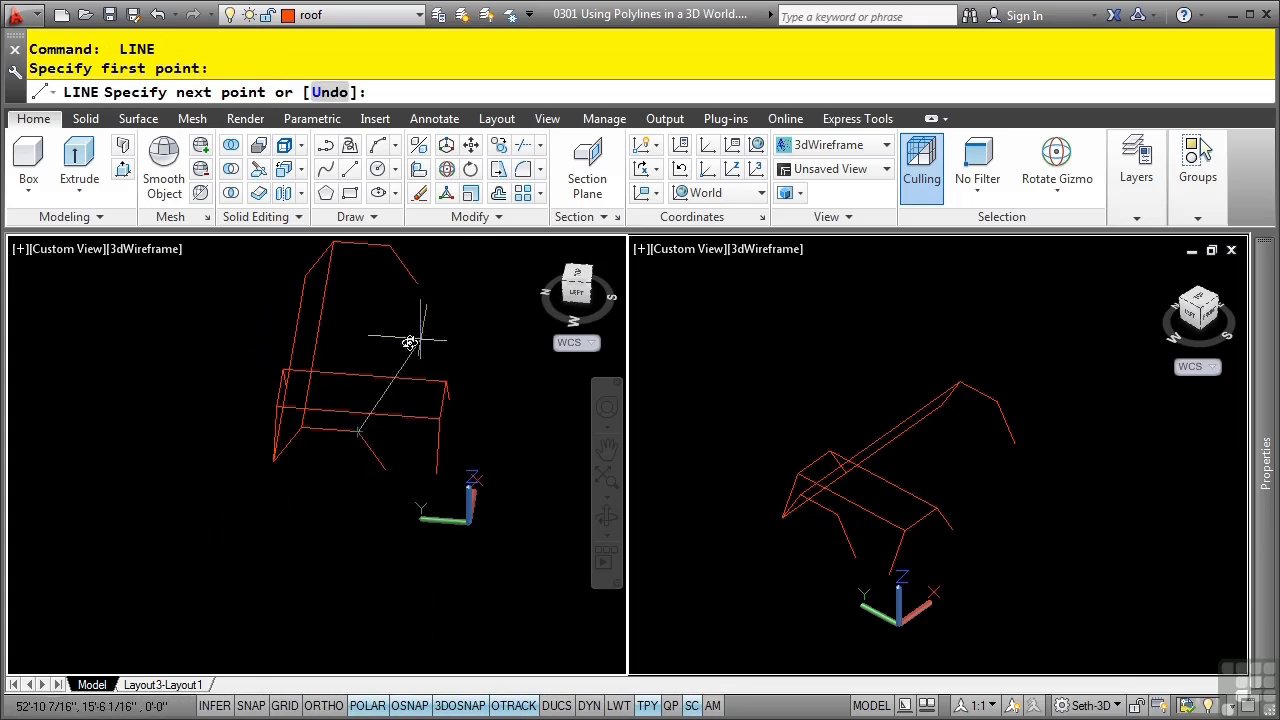
pyautogui.keyDown('shift'); pyautogui.moveTo(423, 337); pyautogui.dragTo(360, 406, button='middle'); pyautogui.keyUp('shift')
pyautogui.click(335, 383)
# Add the remaining eave edges between roof corners to complete the two-wing wireframe
pyautogui.press('Return')
pyautogui.press('Return')
pyautogui.click(362, 412)
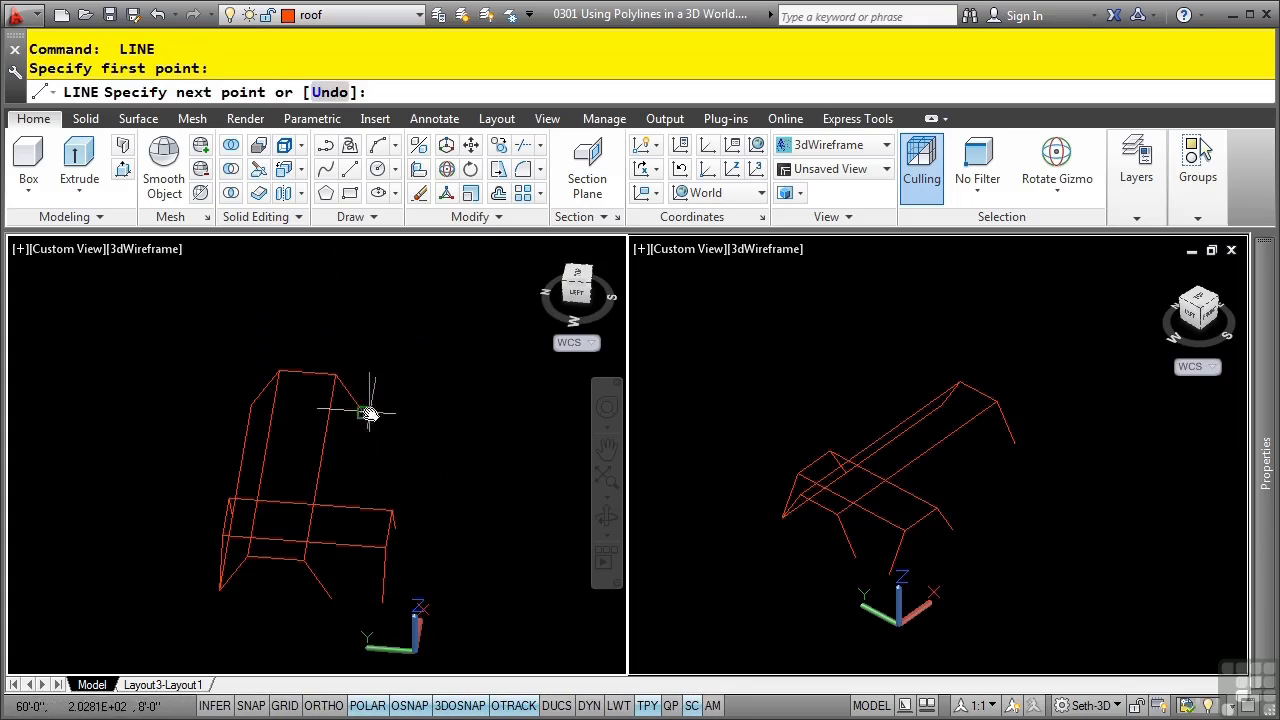
pyautogui.click(335, 598)
pyautogui.press('Return')
pyautogui.keyDown('shift'); pyautogui.moveTo(307, 614); pyautogui.dragTo(500, 586, button='middle'); pyautogui.keyUp('shift')
pyautogui.press('Return')
pyautogui.click(343, 580)
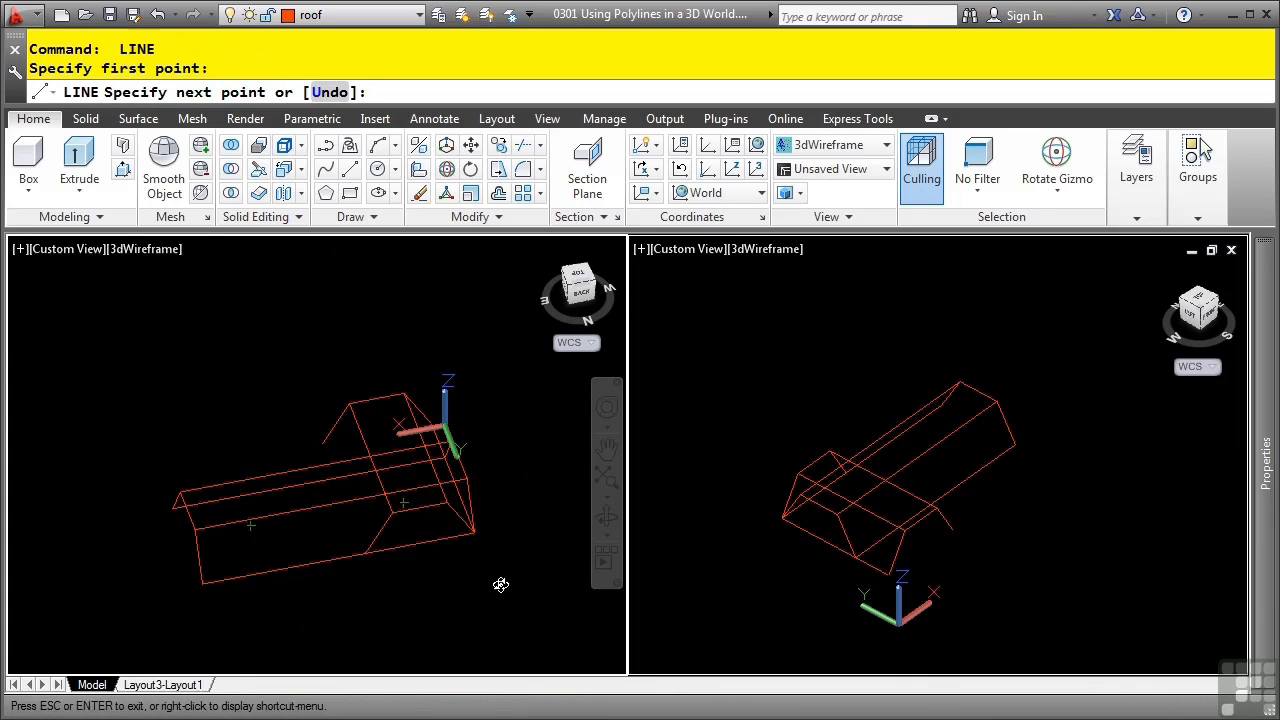
pyautogui.click(320, 446)
pyautogui.press('Return')
pyautogui.keyDown('shift'); pyautogui.moveTo(286, 560); pyautogui.dragTo(374, 549, button='middle'); pyautogui.keyUp('shift')
pyautogui.press('Return')
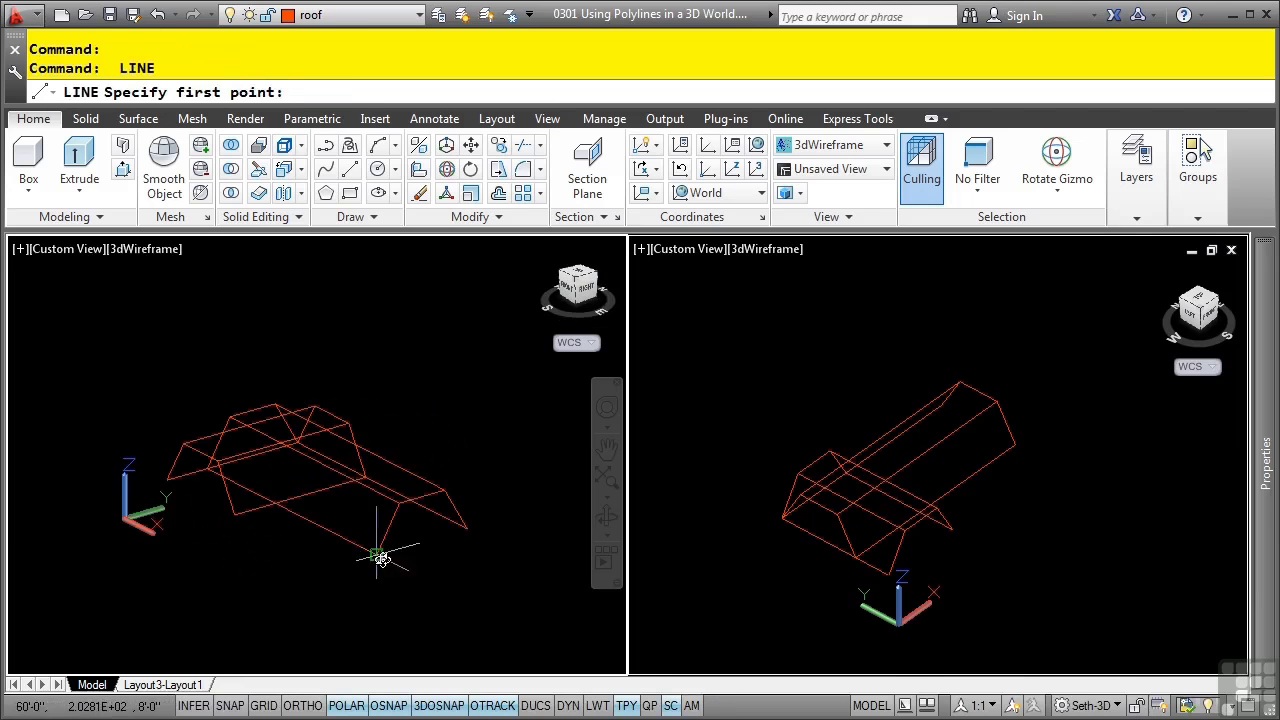
pyautogui.click(400, 555)
pyautogui.press('Return')
pyautogui.press('Return')
pyautogui.press('Return')
pyautogui.press('Return')
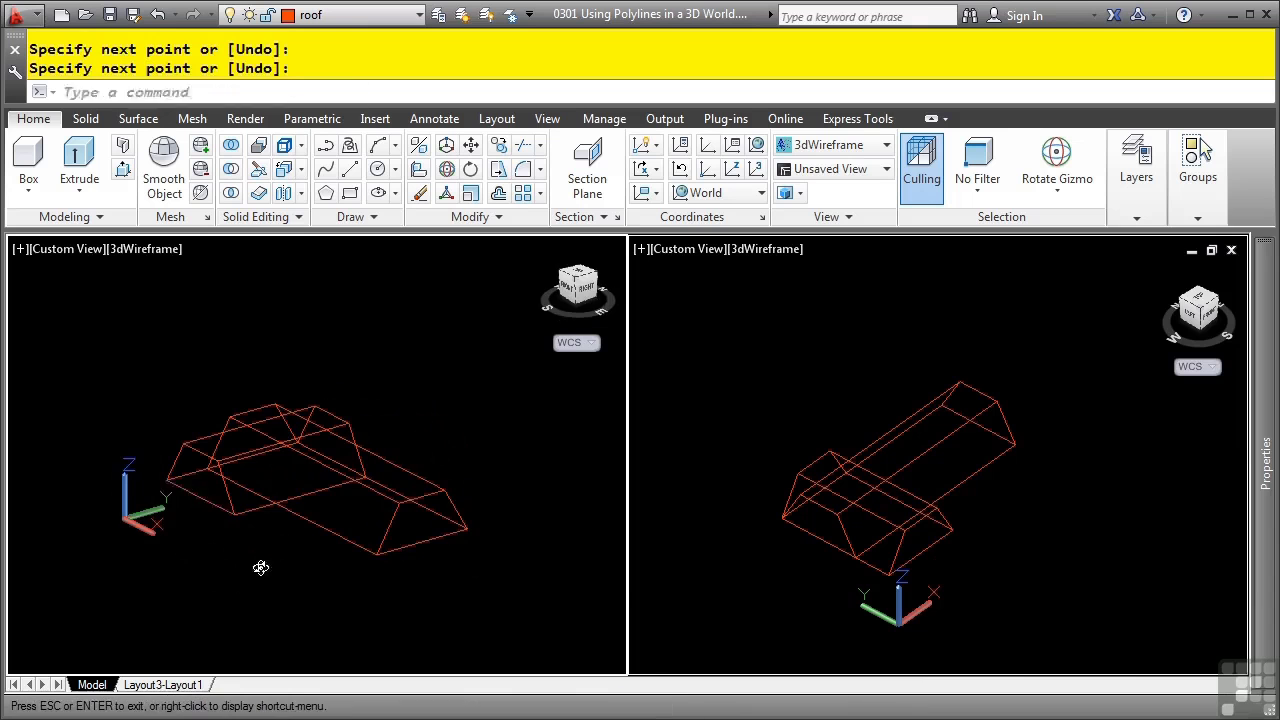
# Orbit toward a front view and zoom in where the cross wing meets the main wing
pyautogui.keyDown('shift'); pyautogui.moveTo(260, 566); pyautogui.dragTo(289, 517, button='middle'); pyautogui.keyUp('shift')
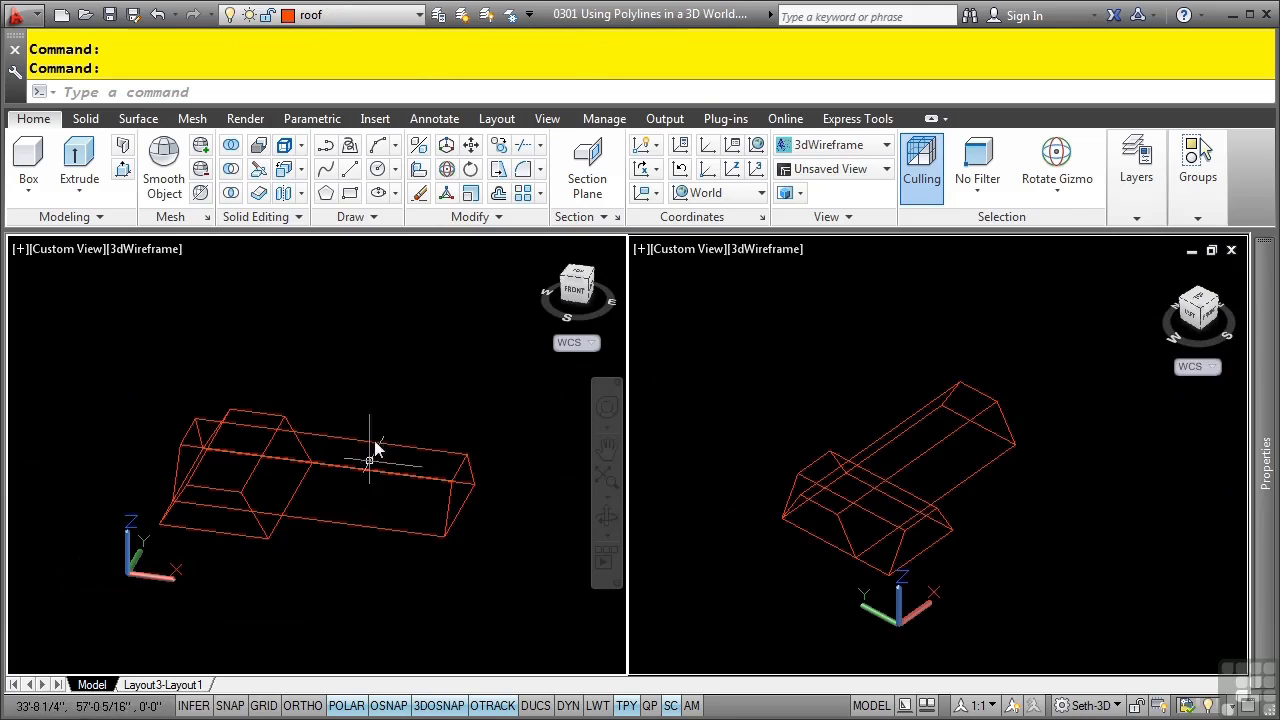
pyautogui.click(380, 362)
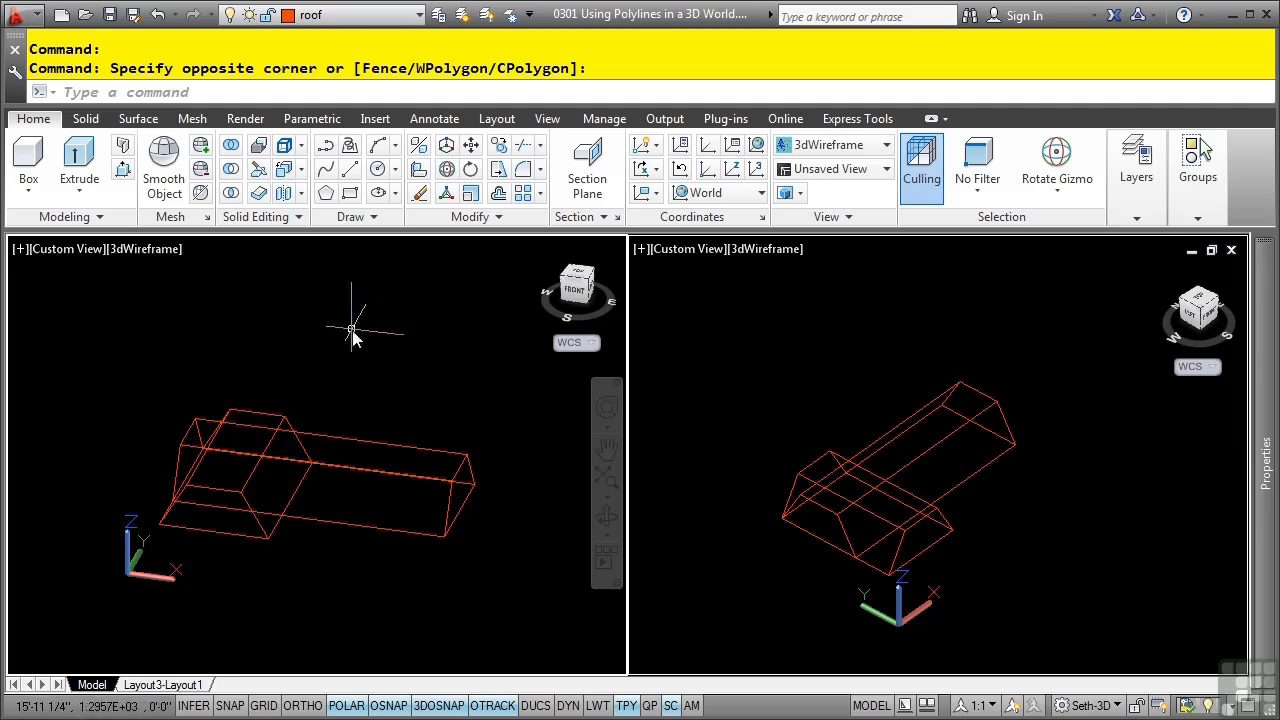
pyautogui.keyDown('shift'); pyautogui.moveTo(280, 417); pyautogui.dragTo(300, 451, button='middle'); pyautogui.keyUp('shift')
pyautogui.scroll(3, 275, 465)
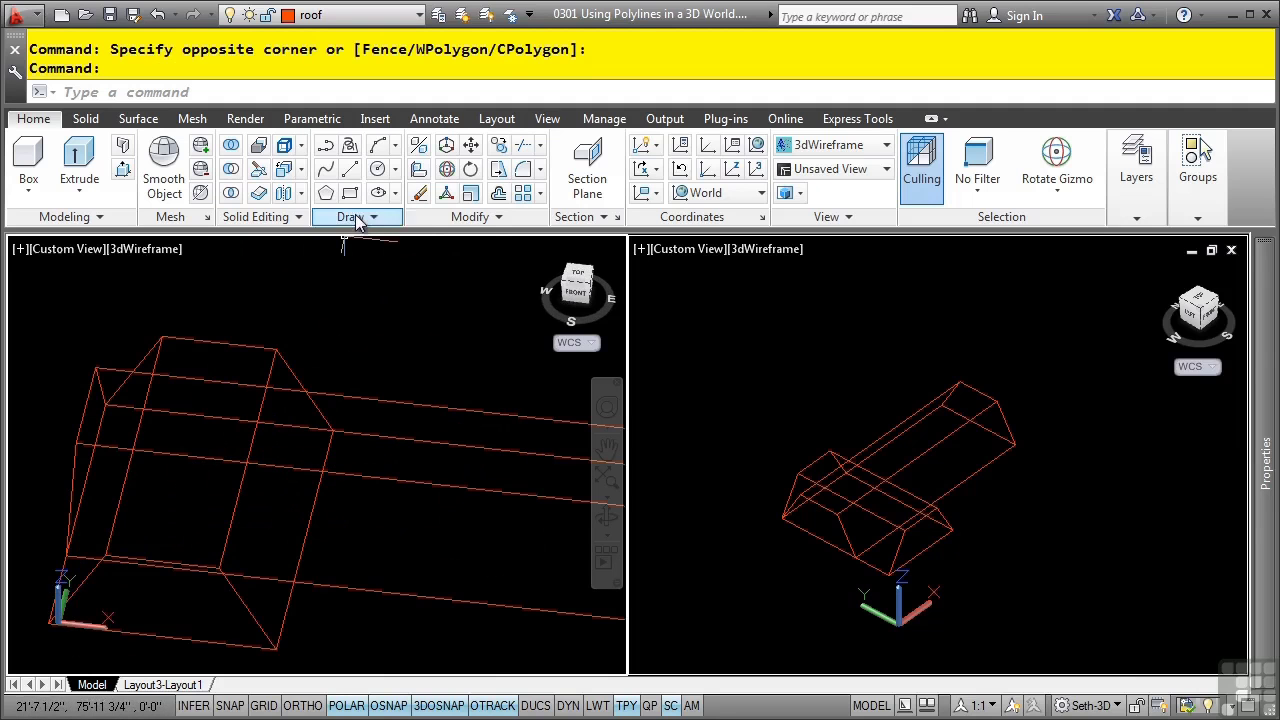
# Draw a 3D polyline from the wing's eave corner up to the ridge point and down to the opposite corner
pyautogui.click(352, 148)
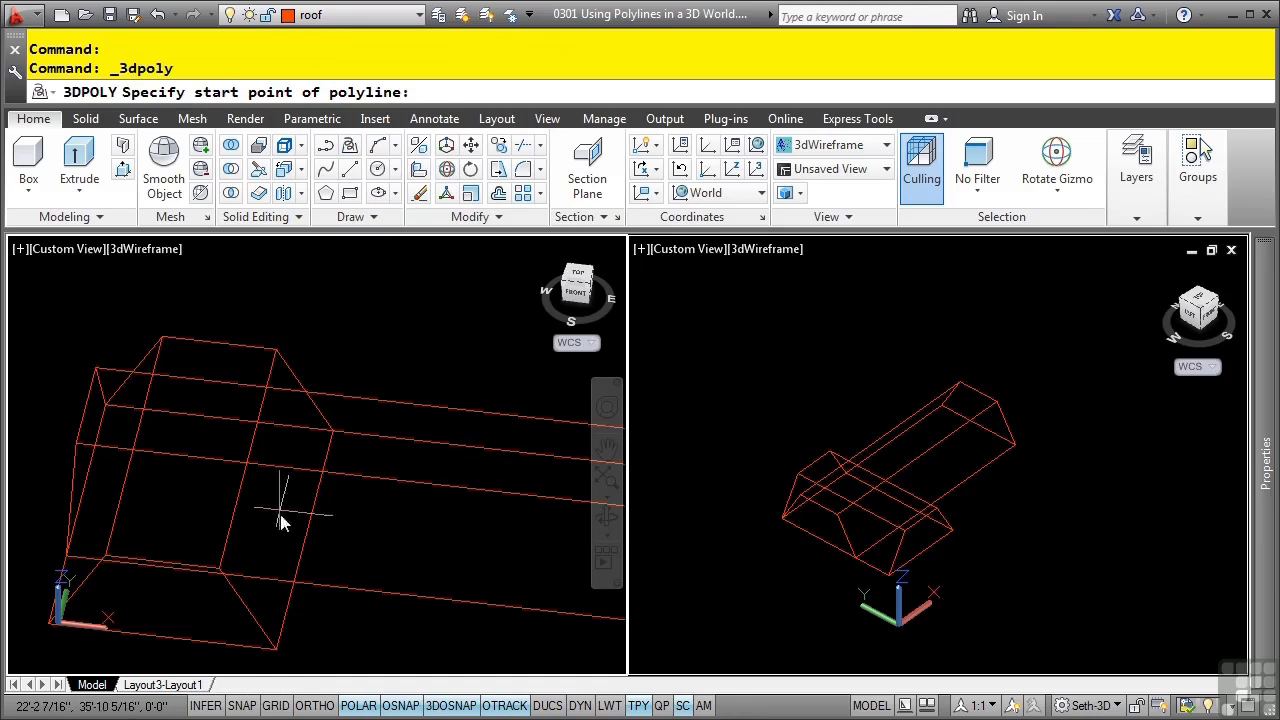
pyautogui.click(299, 579)
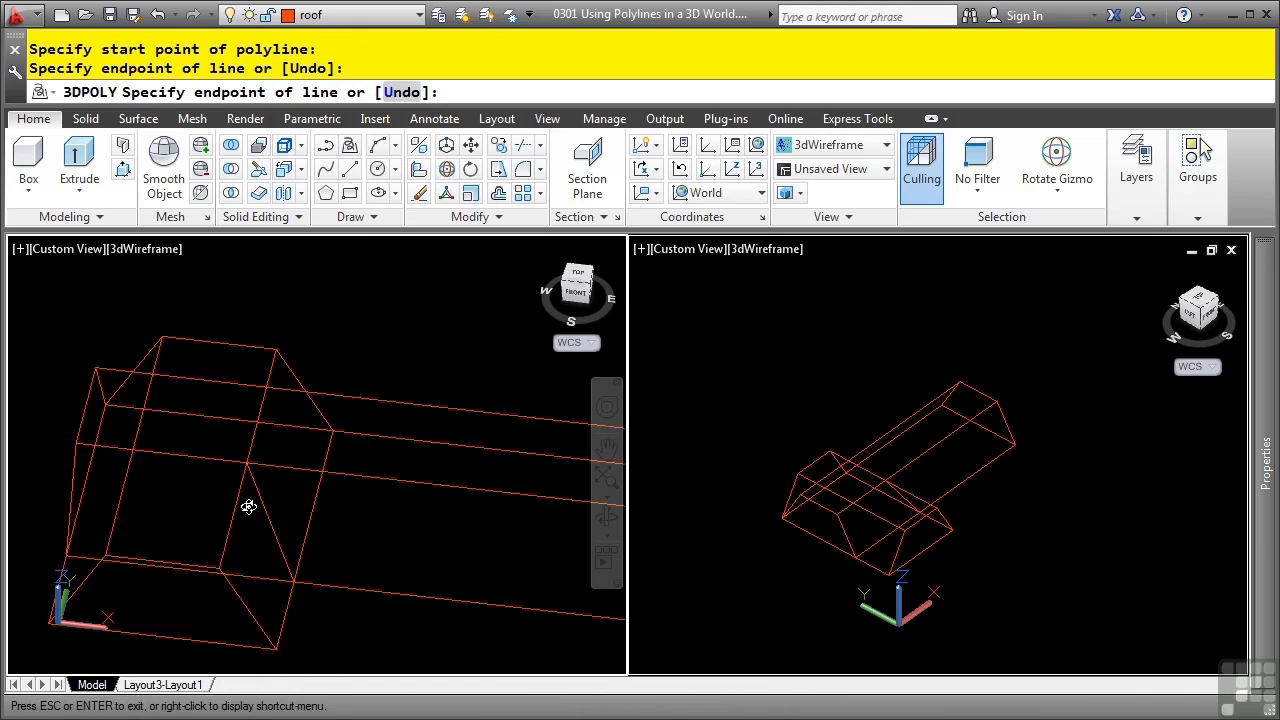
pyautogui.keyDown('shift'); pyautogui.moveTo(249, 506); pyautogui.dragTo(463, 517, button='middle'); pyautogui.keyUp('shift')
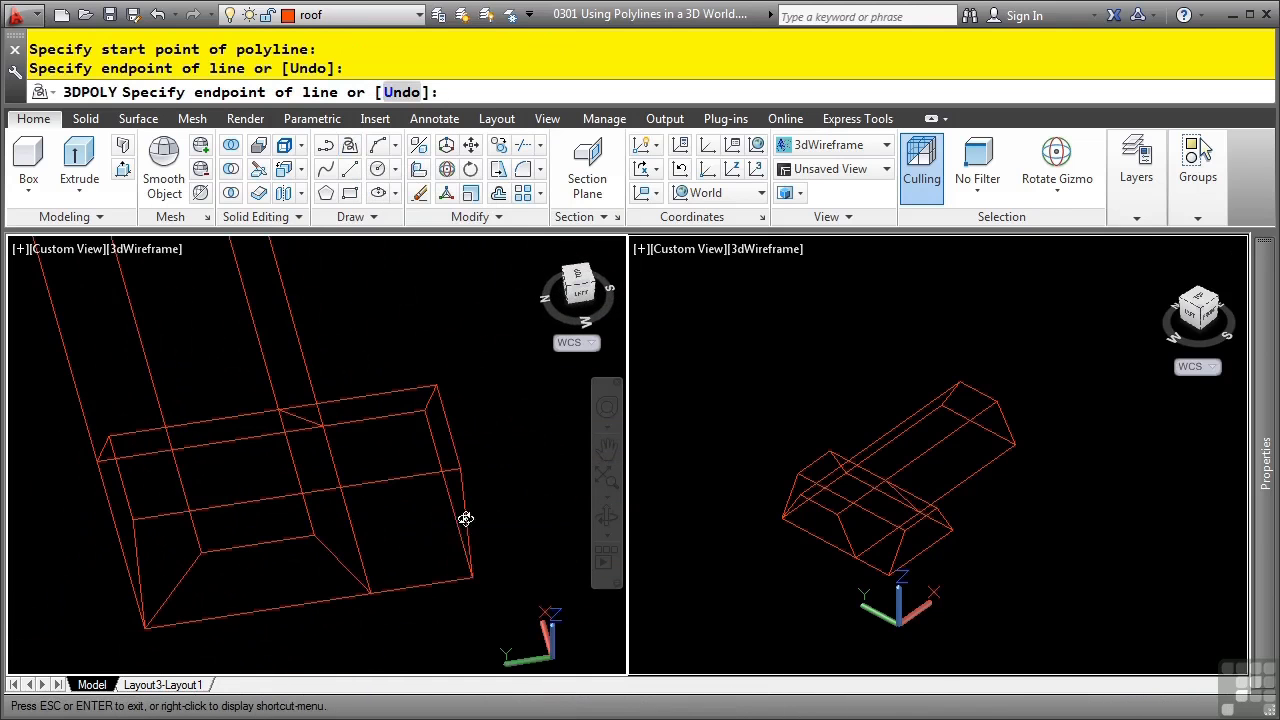
pyautogui.click(192, 517)
pyautogui.keyDown('shift'); pyautogui.moveTo(271, 600); pyautogui.dragTo(463, 601, button='middle'); pyautogui.keyUp('shift')
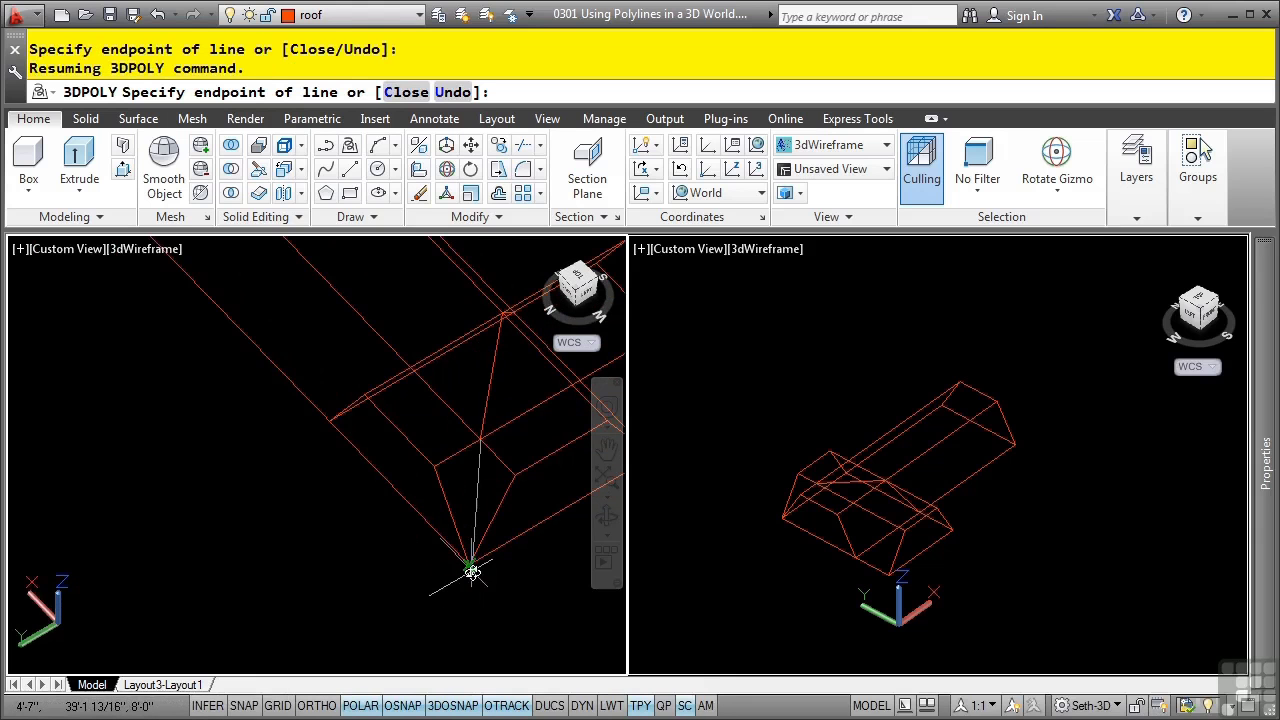
pyautogui.click(470, 572)
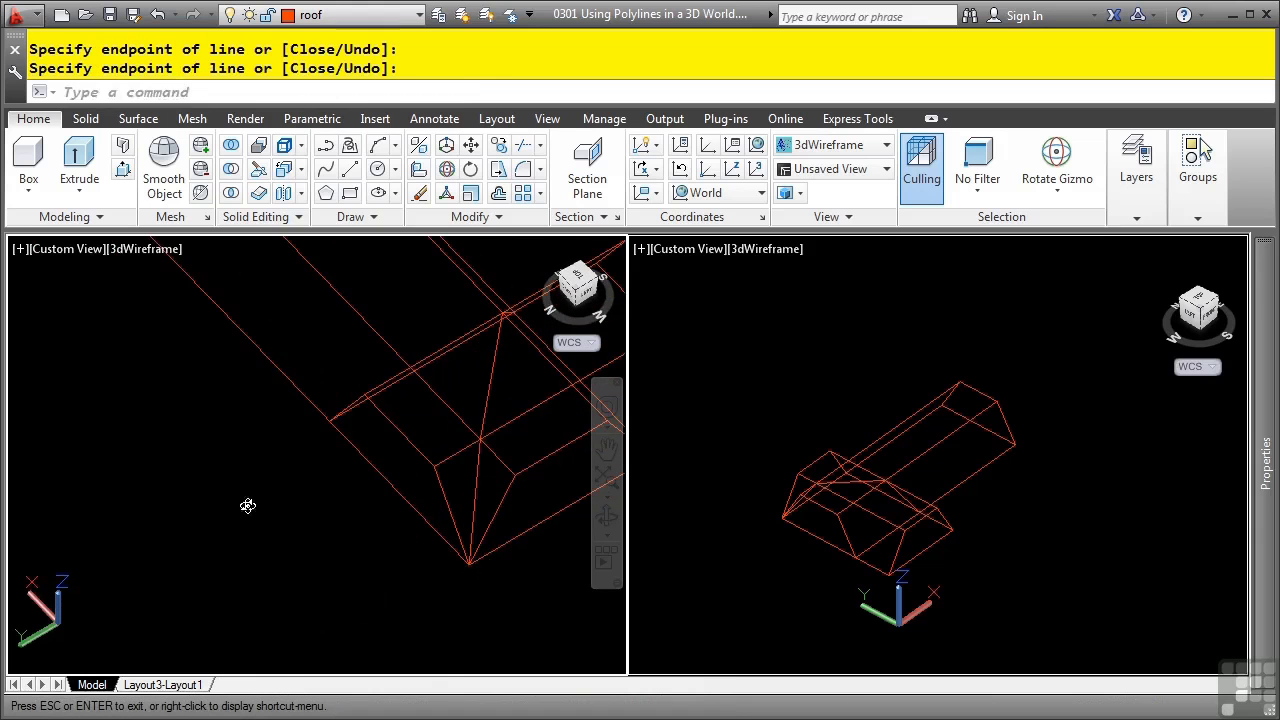
pyautogui.keyDown('shift'); pyautogui.moveTo(249, 500); pyautogui.dragTo(220, 484, button='middle'); pyautogui.keyUp('shift')
pyautogui.press('Return')
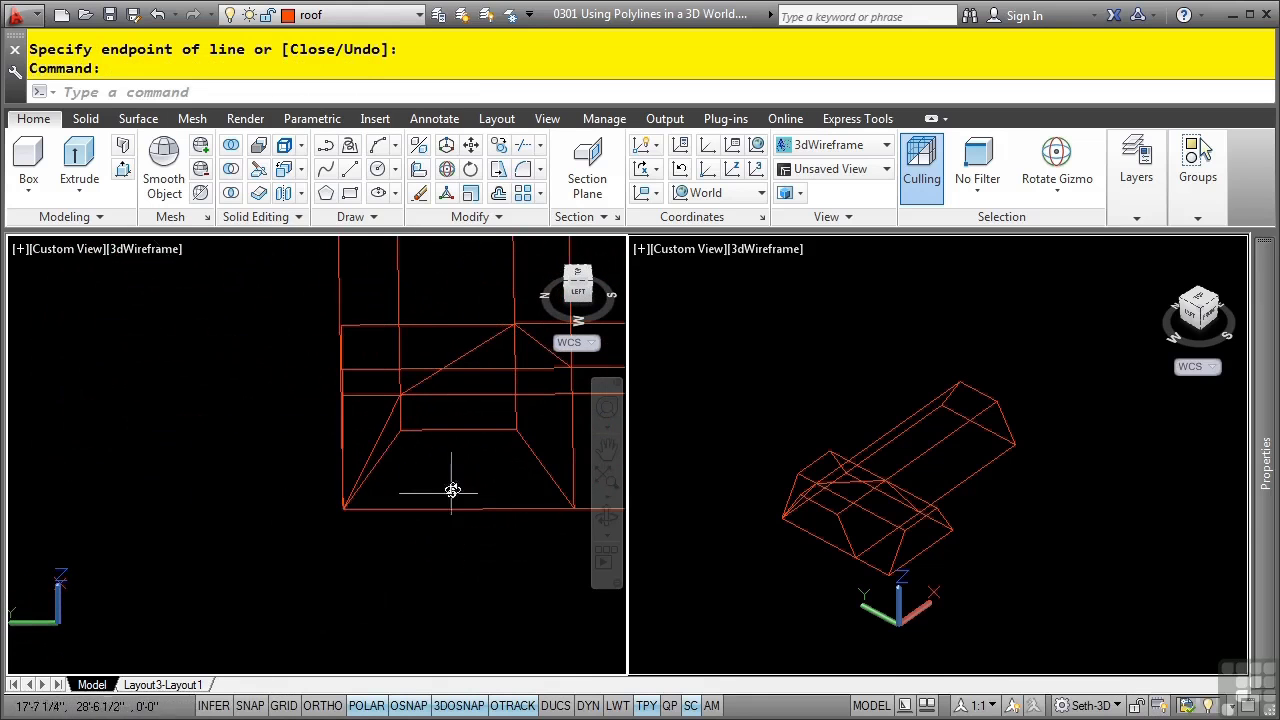
pyautogui.keyDown('shift'); pyautogui.moveTo(452, 490); pyautogui.dragTo(300, 505, button='middle'); pyautogui.keyUp('shift')
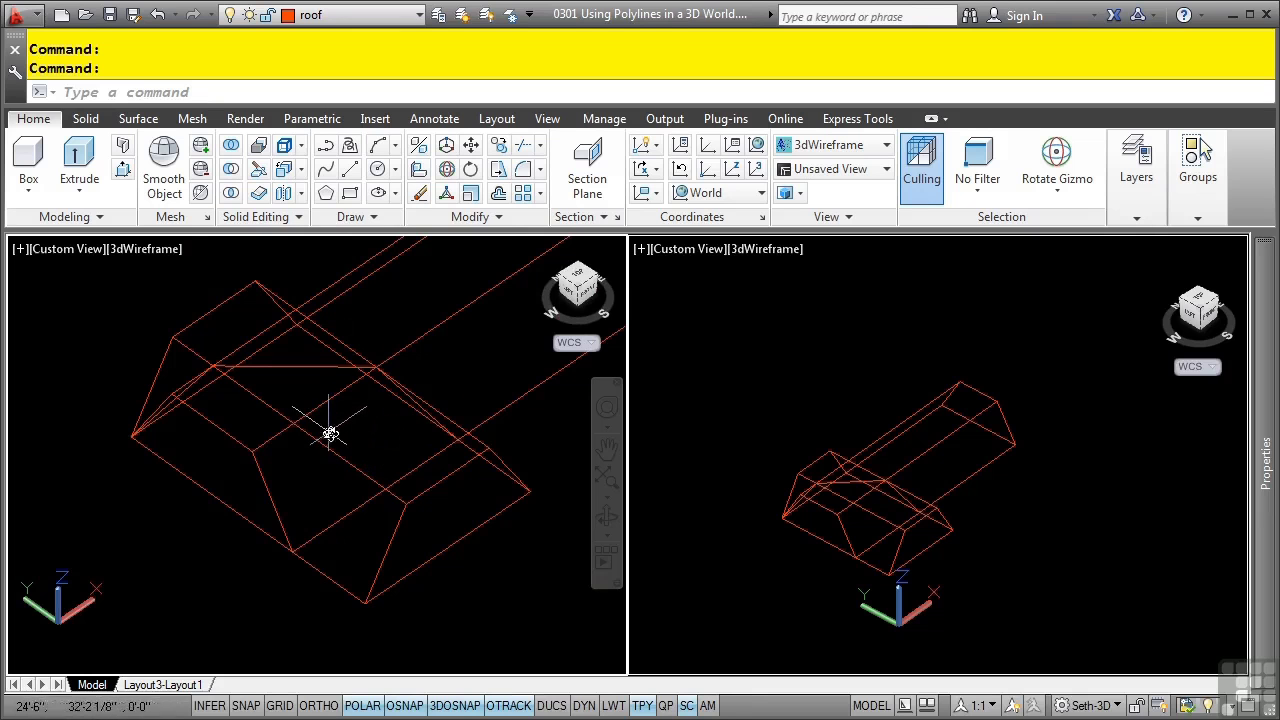
pyautogui.keyDown('shift'); pyautogui.moveTo(385, 423); pyautogui.dragTo(337, 466, button='middle'); pyautogui.keyUp('shift')
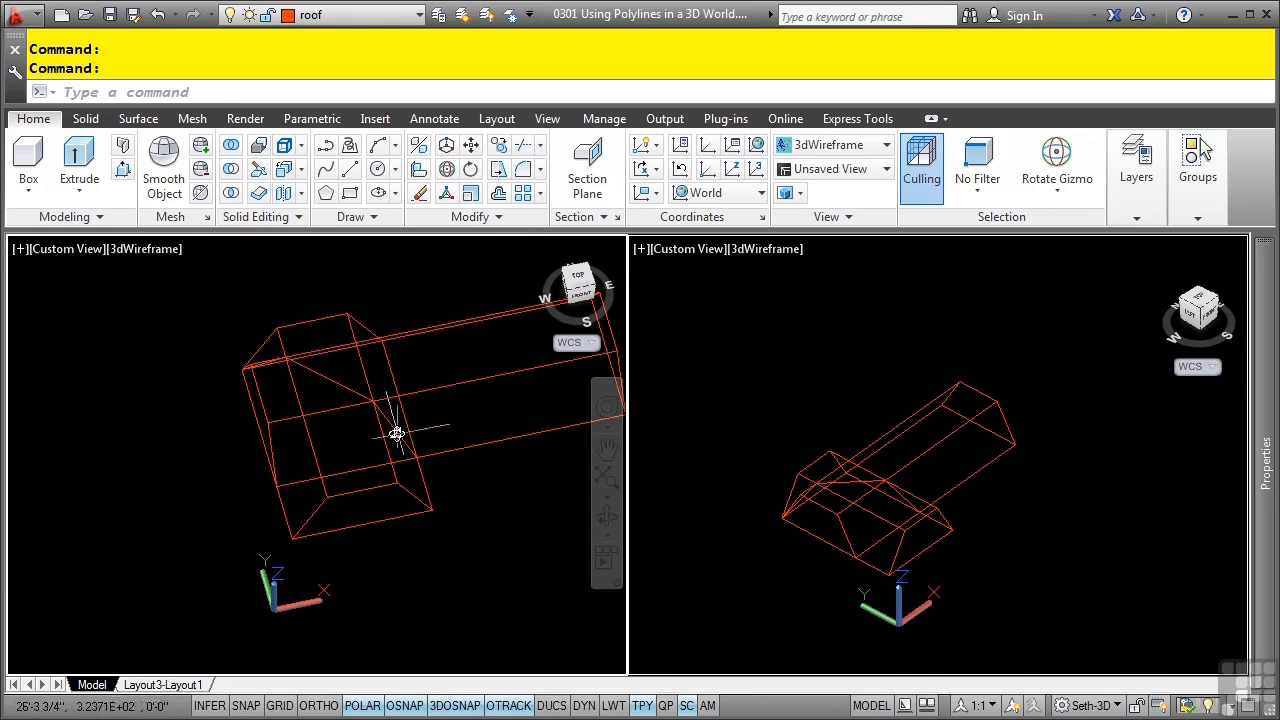
# Run TRIM with the two long lower roof edges as cutting edges
pyautogui.click(522, 145)
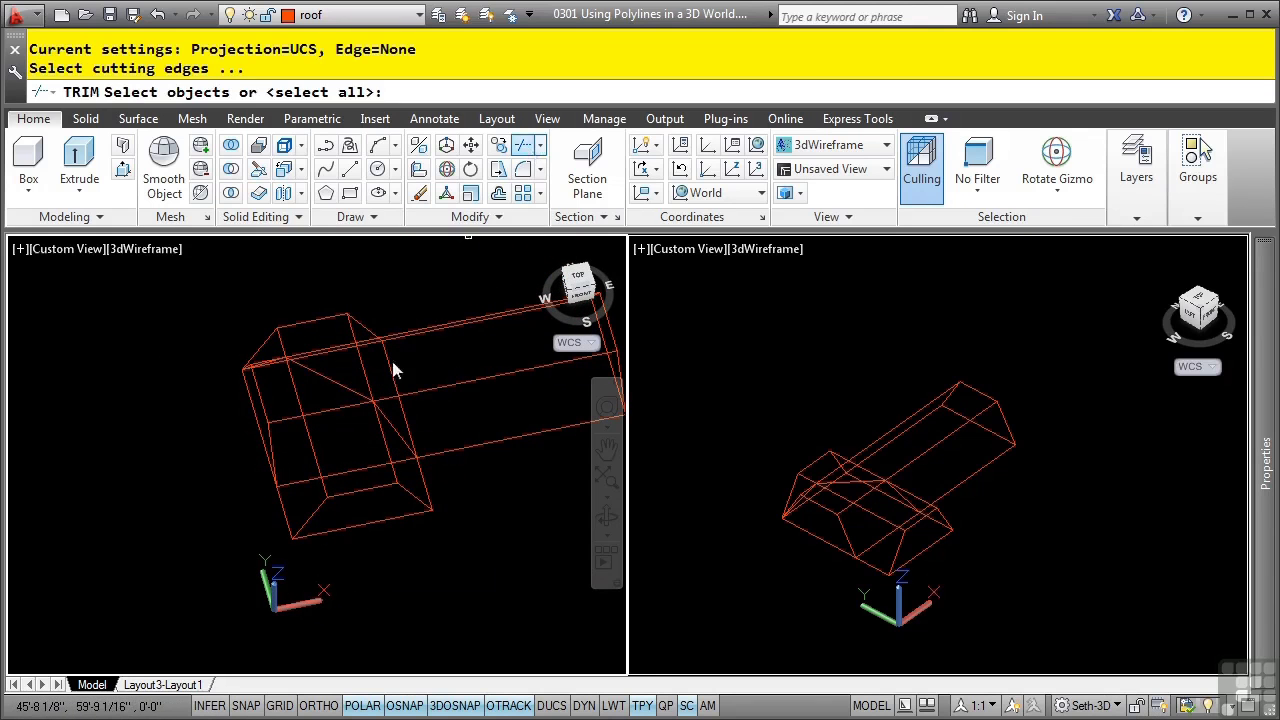
pyautogui.keyDown('shift'); pyautogui.moveTo(382, 383); pyautogui.dragTo(357, 468, button='middle'); pyautogui.keyUp('shift')
pyautogui.click(380, 489)
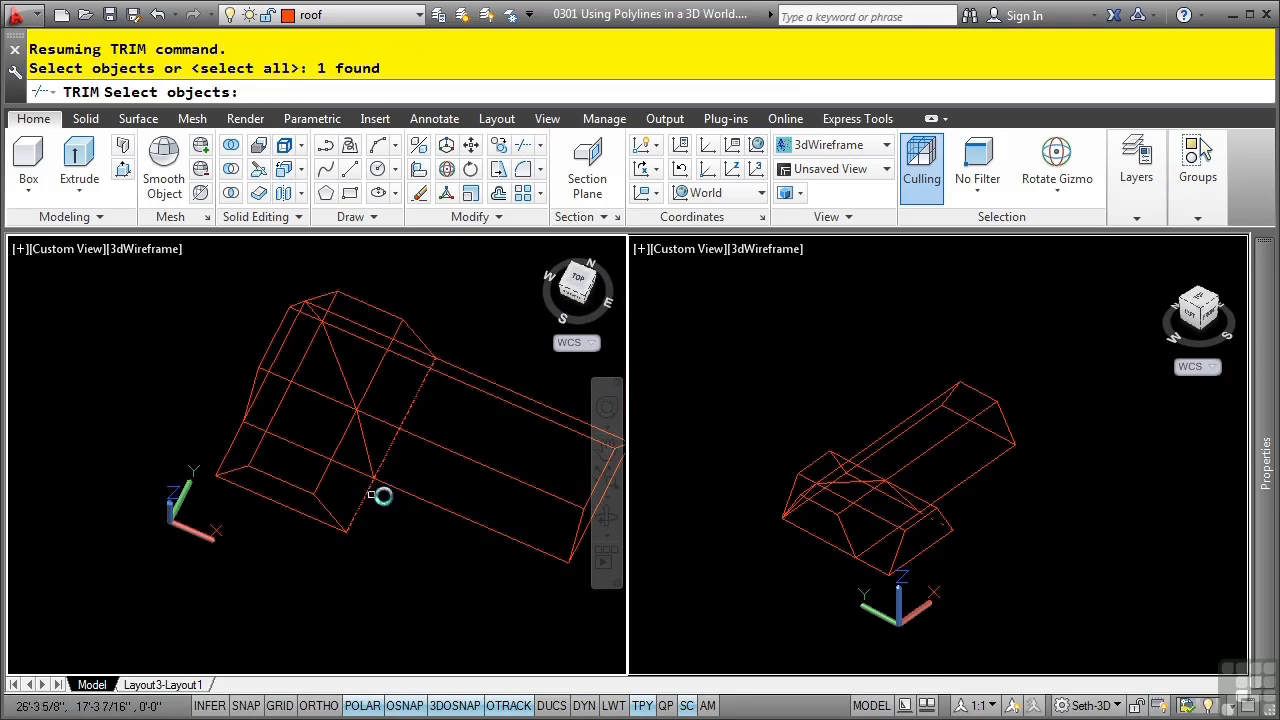
pyautogui.click(405, 495)
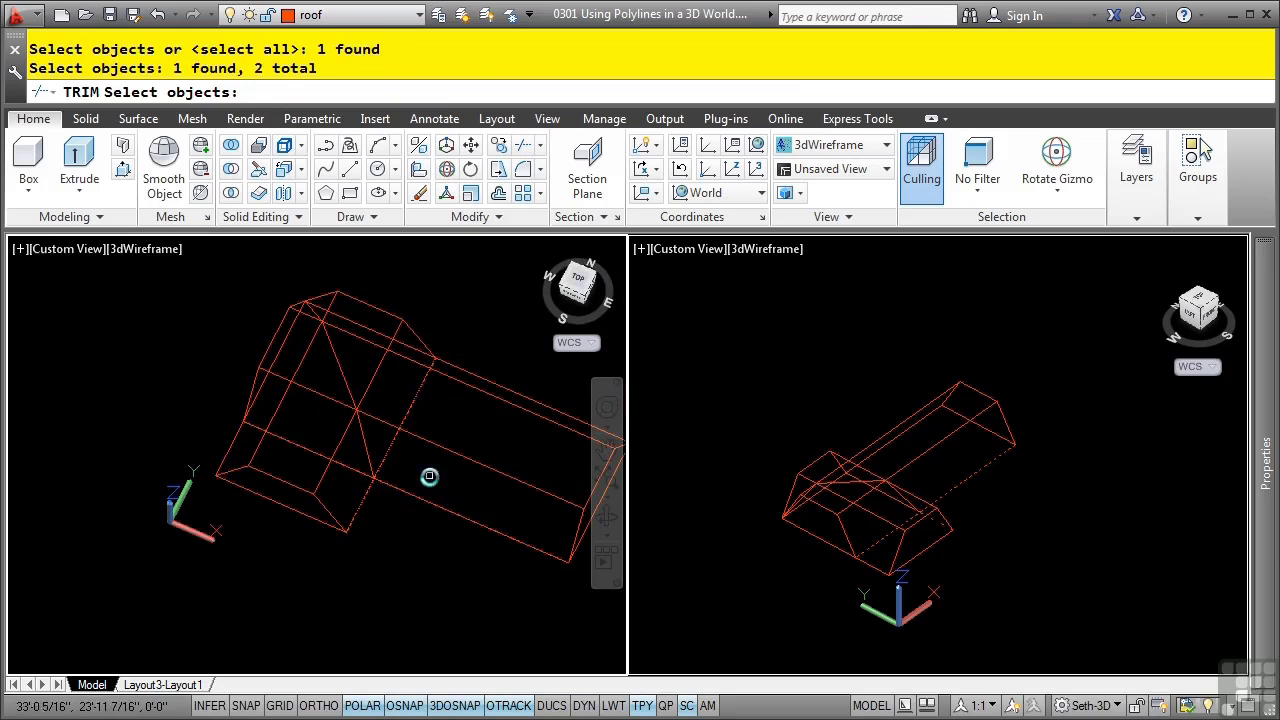
pyautogui.press('Return')
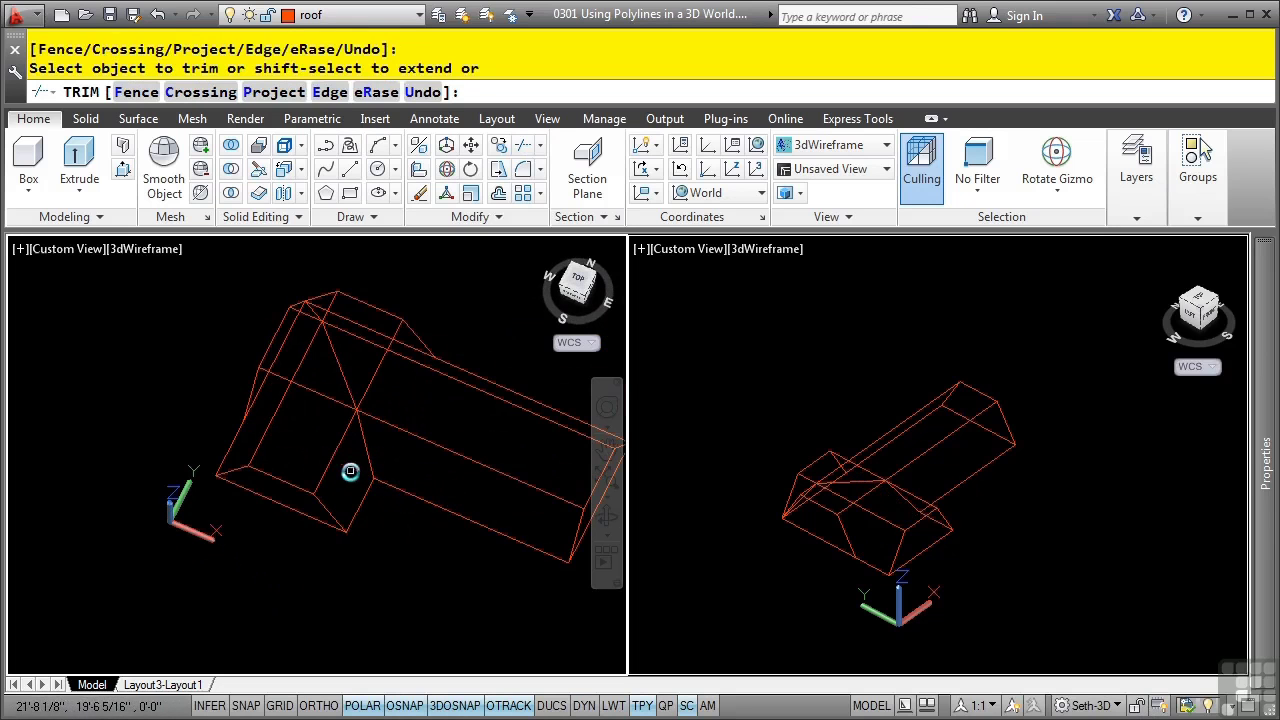
pyautogui.press('Return')
pyautogui.press('Return')
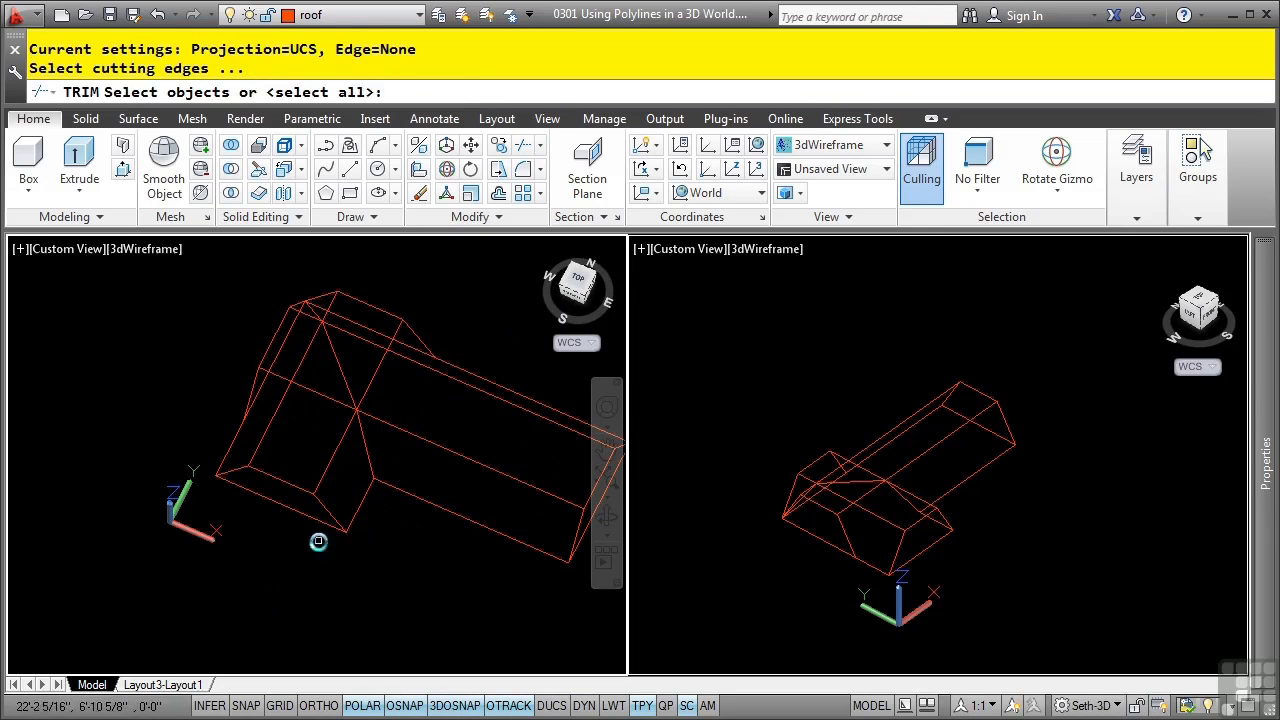
# Trim the vertical edge above the crossing, using the vertical and horizontal edges as cutting edges
pyautogui.keyDown('shift'); pyautogui.moveTo(318, 541); pyautogui.dragTo(414, 501, button='middle'); pyautogui.keyUp('shift')
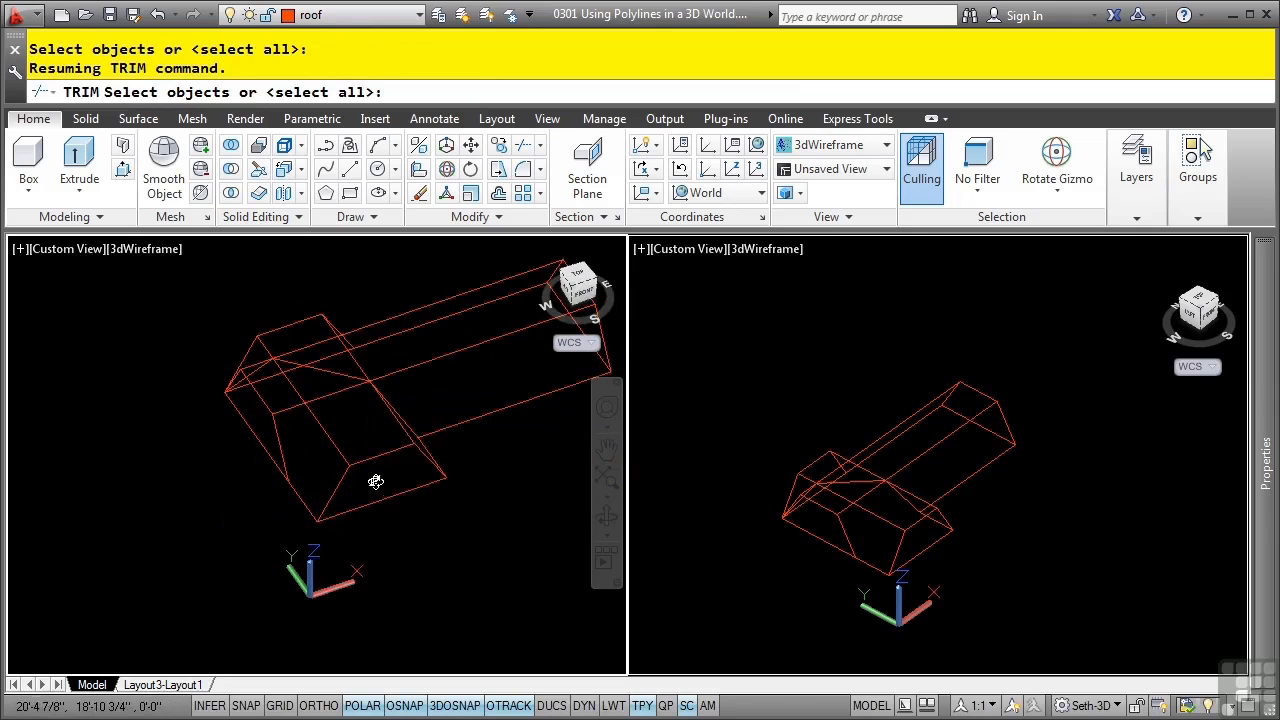
pyautogui.keyDown('shift'); pyautogui.moveTo(395, 421); pyautogui.dragTo(355, 471, button='middle'); pyautogui.keyUp('shift')
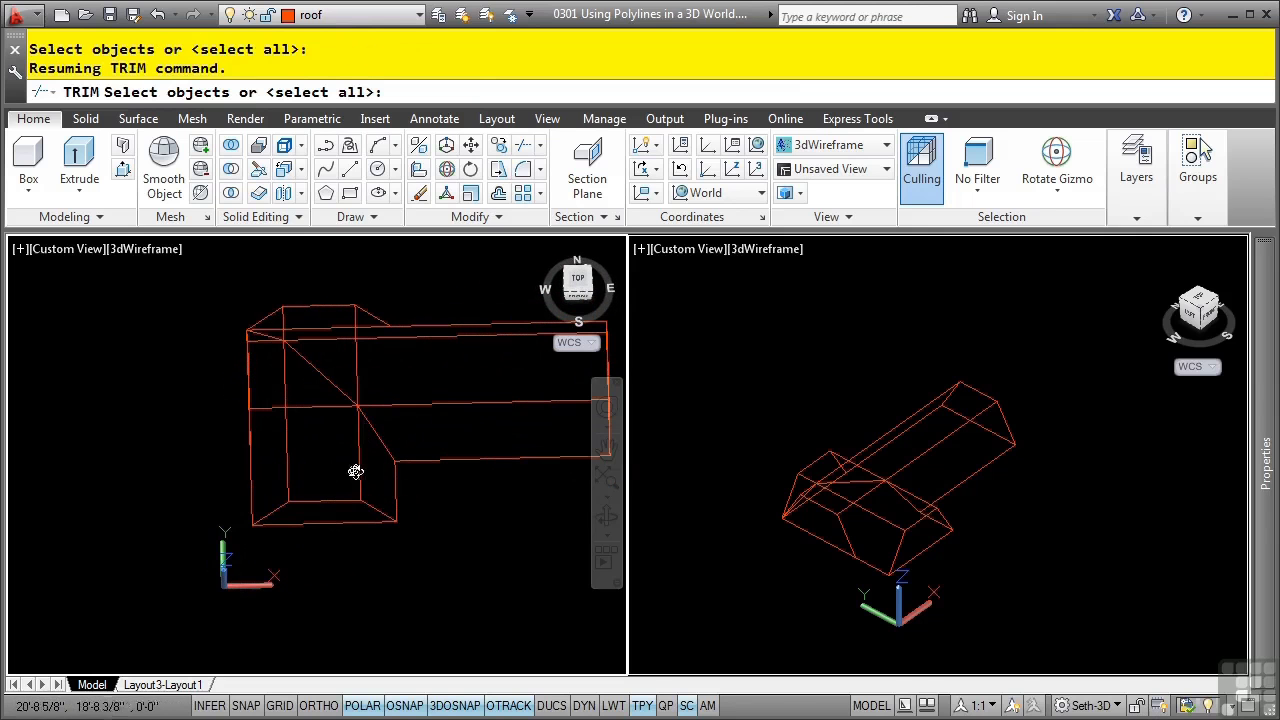
pyautogui.click(360, 452)
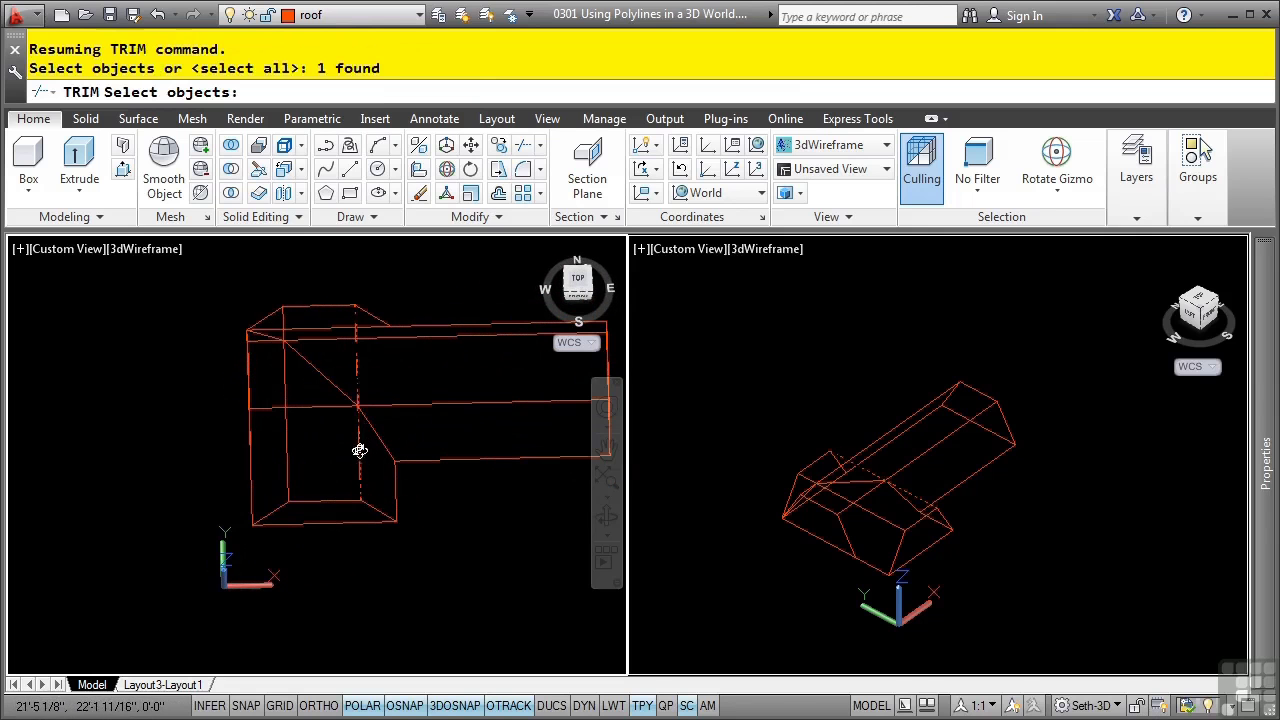
pyautogui.click(403, 407)
pyautogui.press('Return')
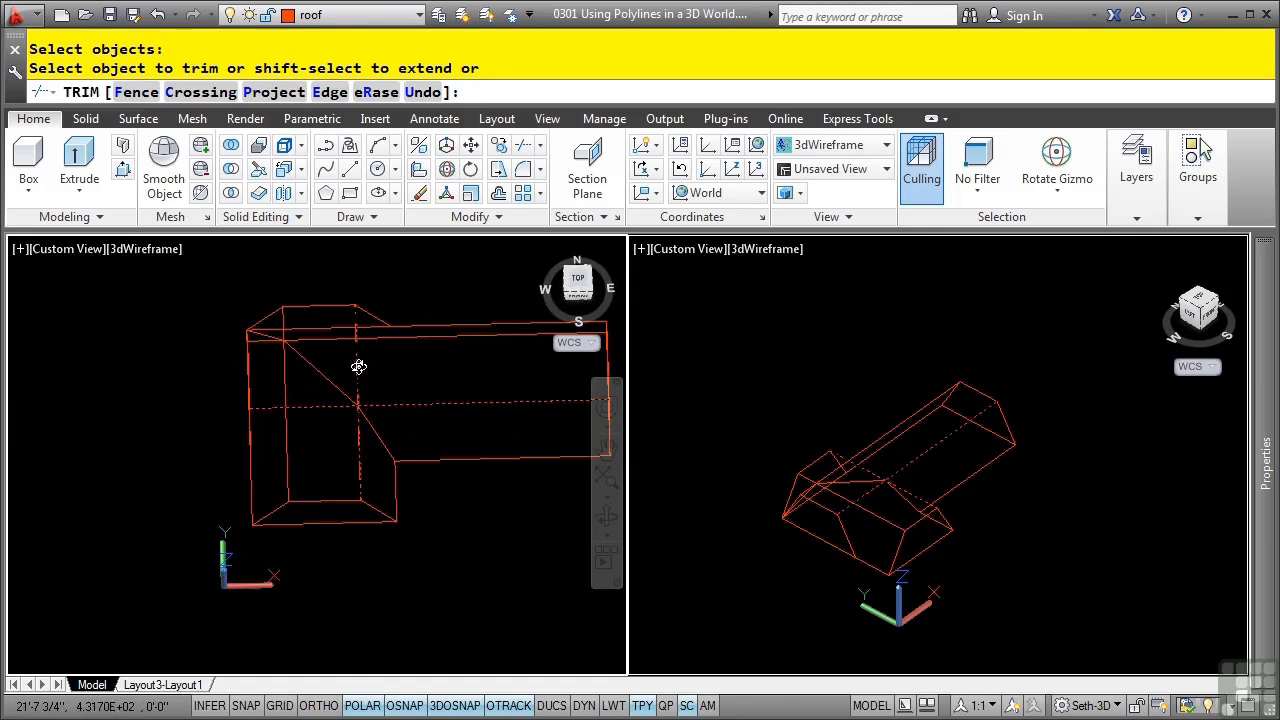
pyautogui.click(358, 367)
pyautogui.moveTo(315, 477)
pyautogui.keyDown('shift'); pyautogui.mouseDown(button='middle')
pyautogui.moveTo(277, 500)
pyautogui.moveTo(423, 509)
pyautogui.moveTo(503, 446)
pyautogui.moveTo(460, 431)
pyautogui.moveTo(457, 491)
pyautogui.moveTo(330, 463)
pyautogui.mouseUp(button='middle'); pyautogui.keyUp('shift')
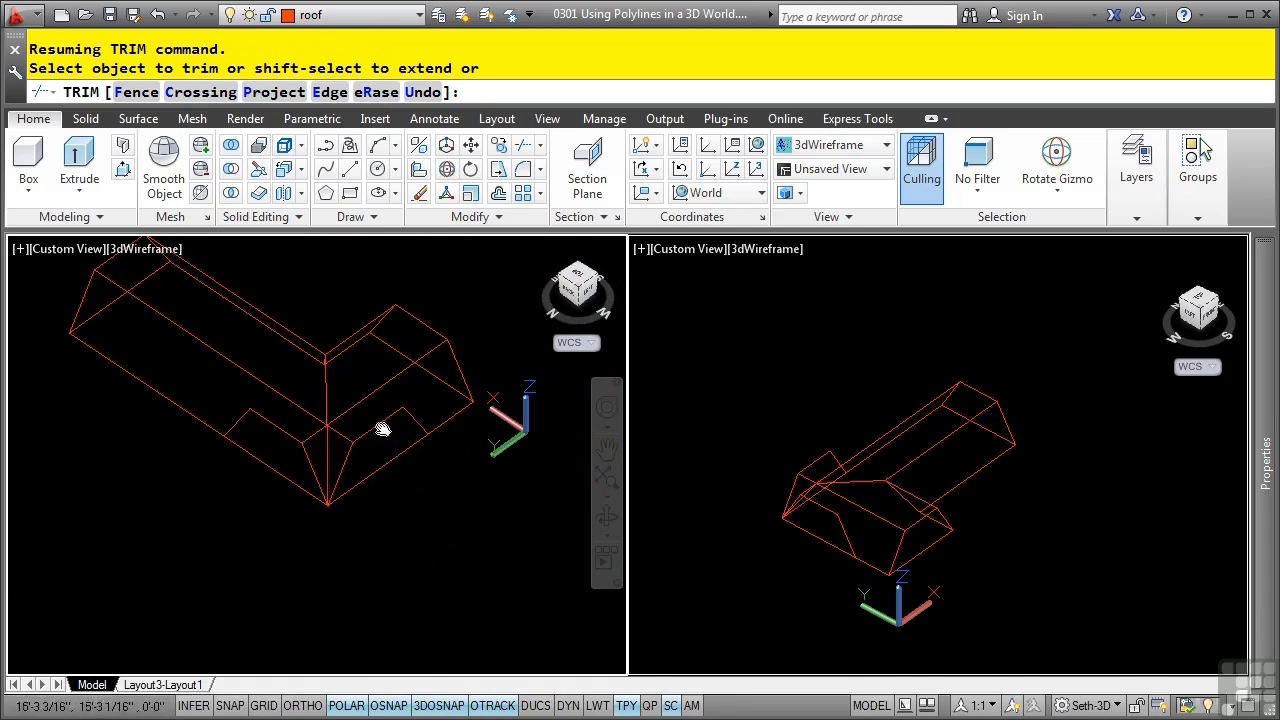
pyautogui.press('Return')
pyautogui.press('Return')
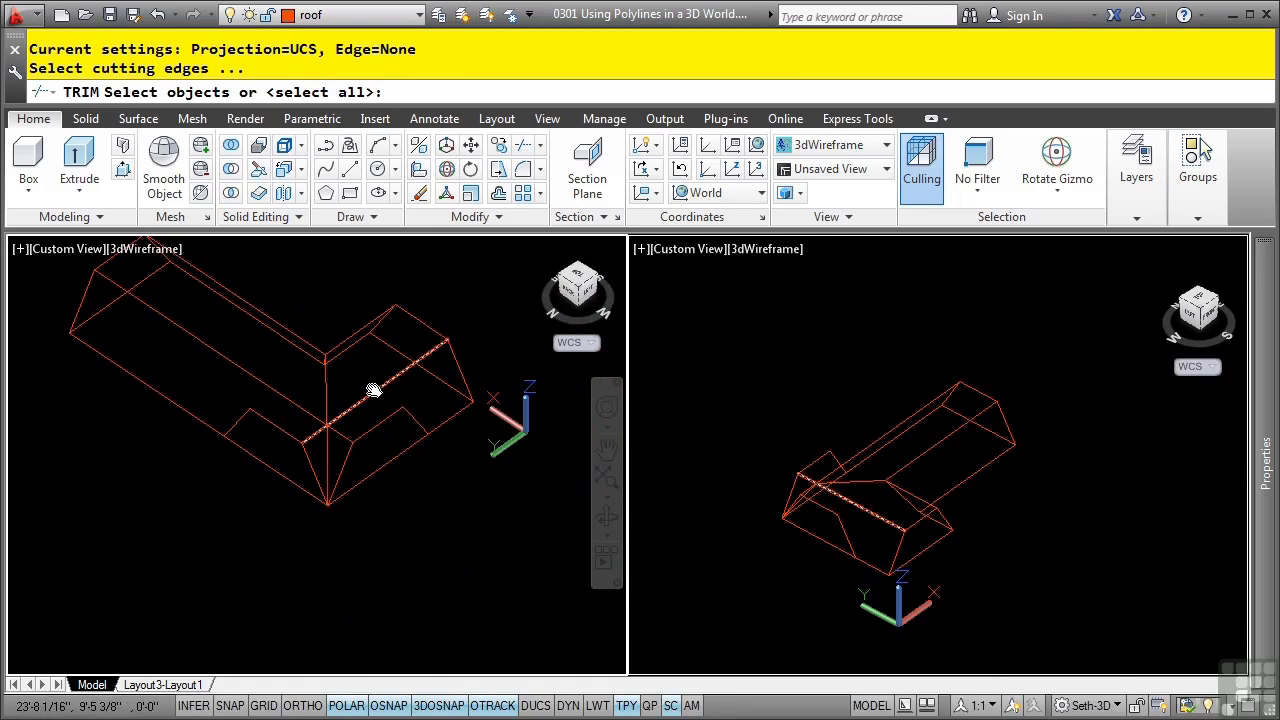
# Trim away the vertical construction line below the ridge using two cutting edges
pyautogui.click(371, 393)
pyautogui.click(361, 426)
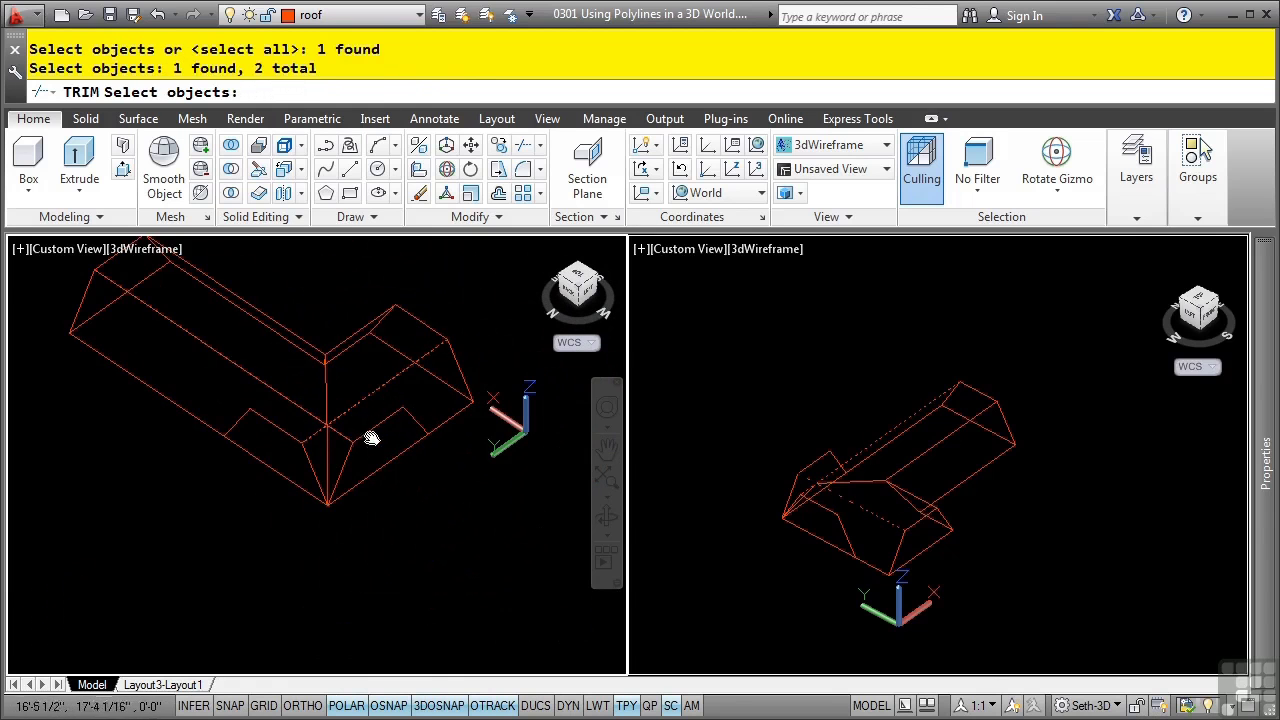
pyautogui.press('Return')
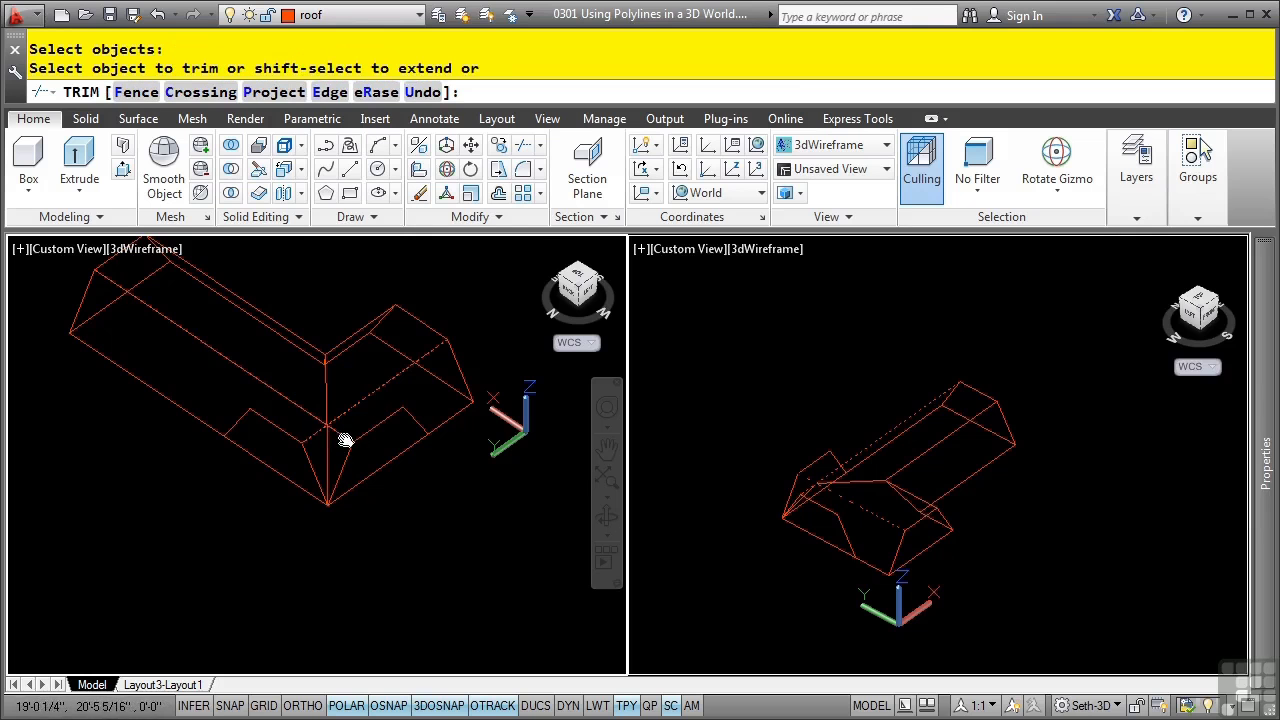
pyautogui.click(326, 440)
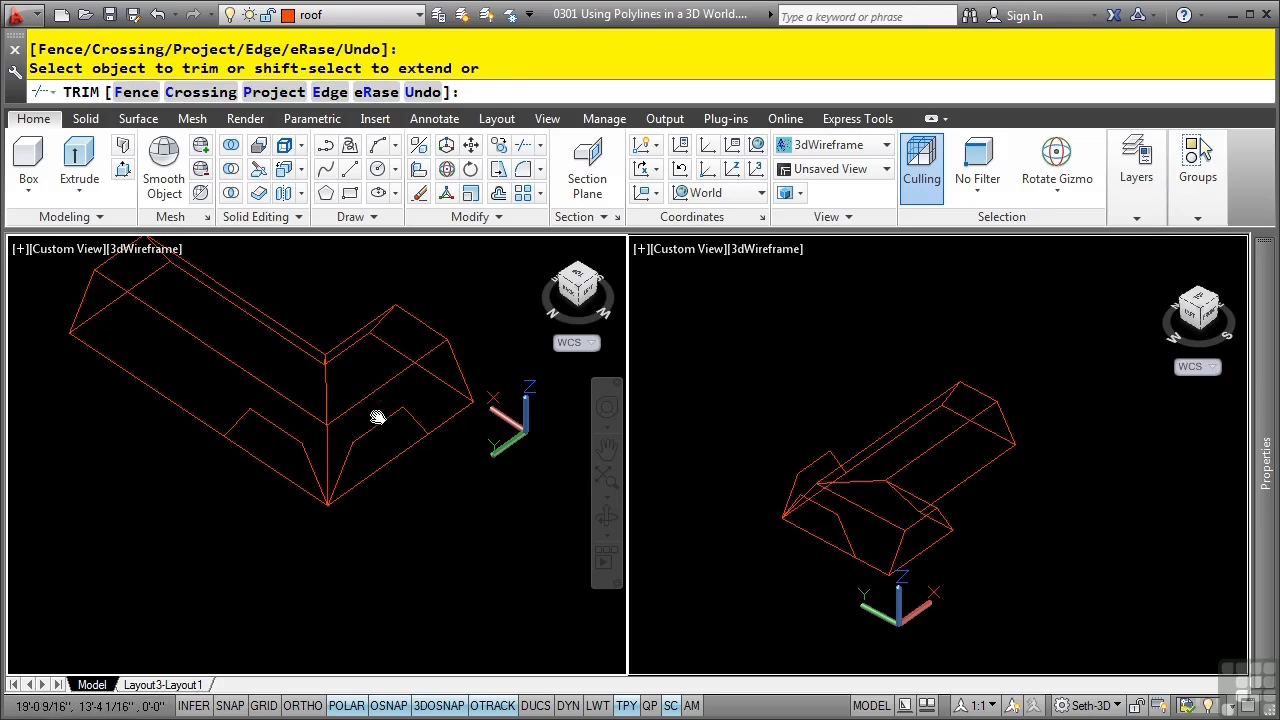
pyautogui.press('Escape')
pyautogui.click(356, 411)
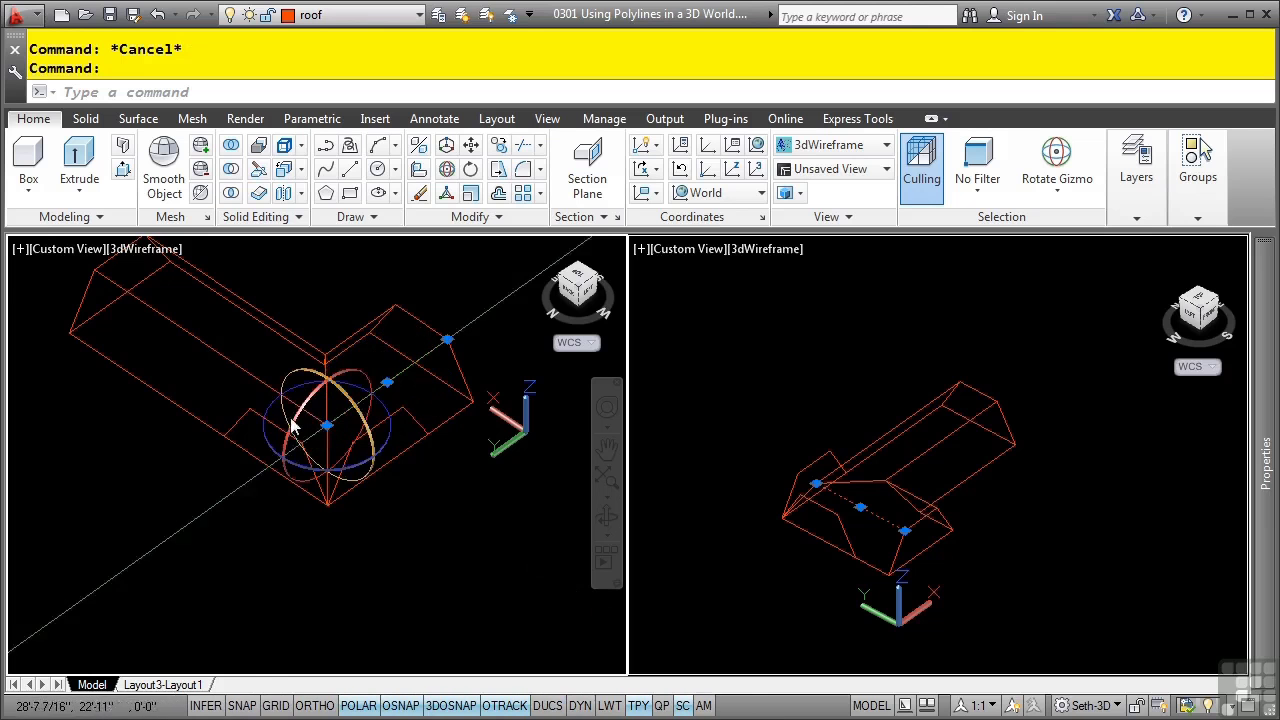
# Erase the two helper polylines and orbit the left view to the roof's front
pyautogui.click(279, 430)
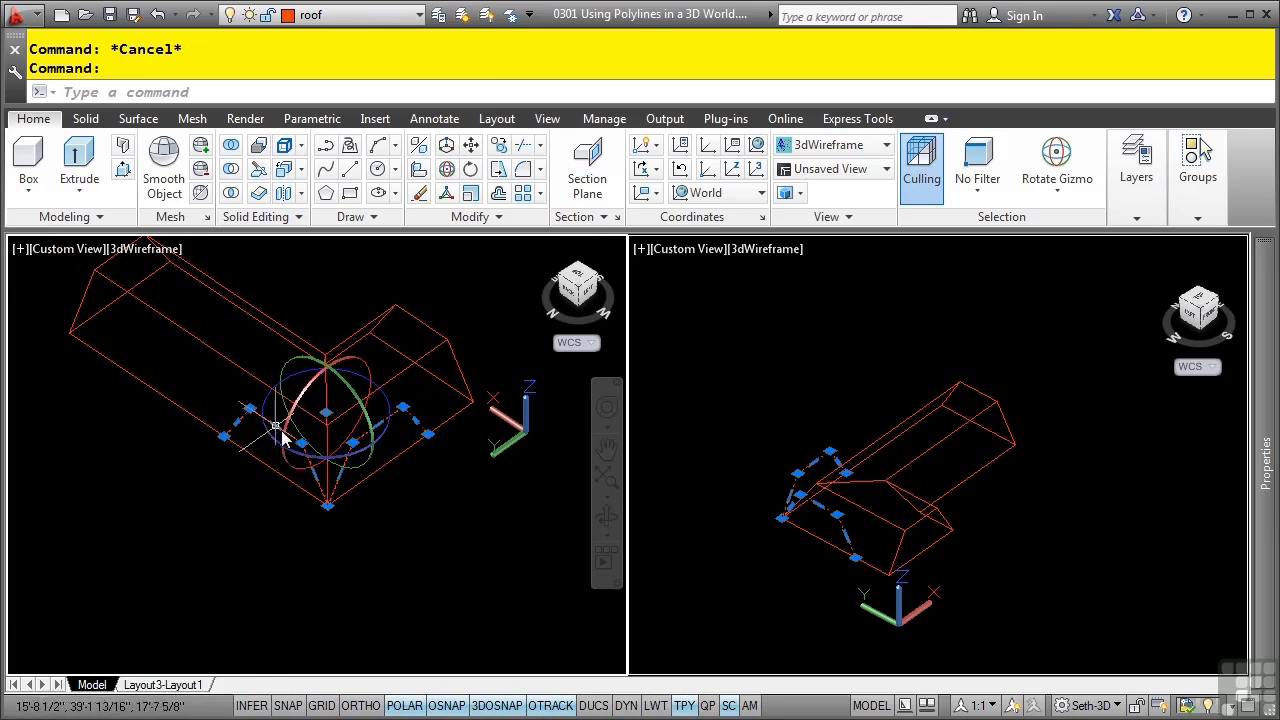
pyautogui.press('Delete')
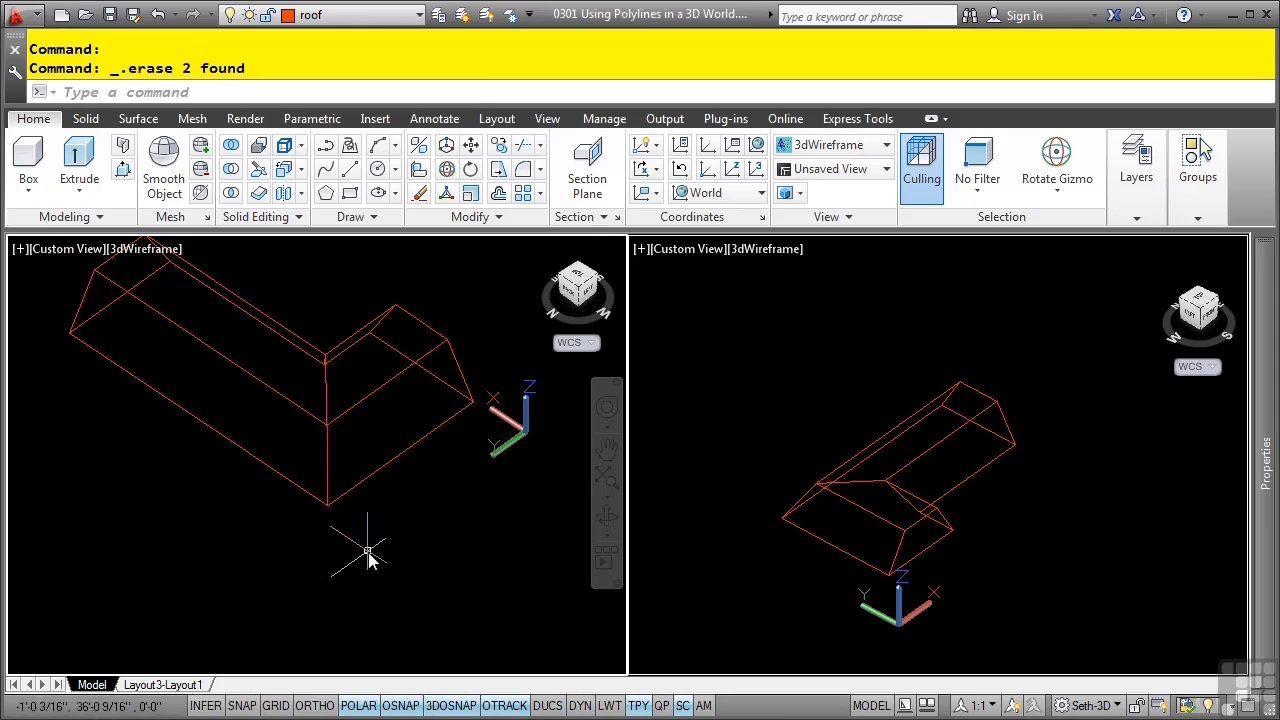
pyautogui.moveTo(205, 556)
pyautogui.keyDown('shift'); pyautogui.mouseDown(button='middle')
pyautogui.moveTo(354, 540)
pyautogui.moveTo(451, 491)
pyautogui.moveTo(531, 497)
pyautogui.moveTo(546, 511)
pyautogui.moveTo(509, 569)
pyautogui.moveTo(443, 534)
pyautogui.moveTo(545, 520)
pyautogui.mouseUp(button='middle'); pyautogui.keyUp('shift')
pyautogui.keyDown('shift'); pyautogui.moveTo(266, 466); pyautogui.dragTo(364, 499, button='middle'); pyautogui.keyUp('shift')
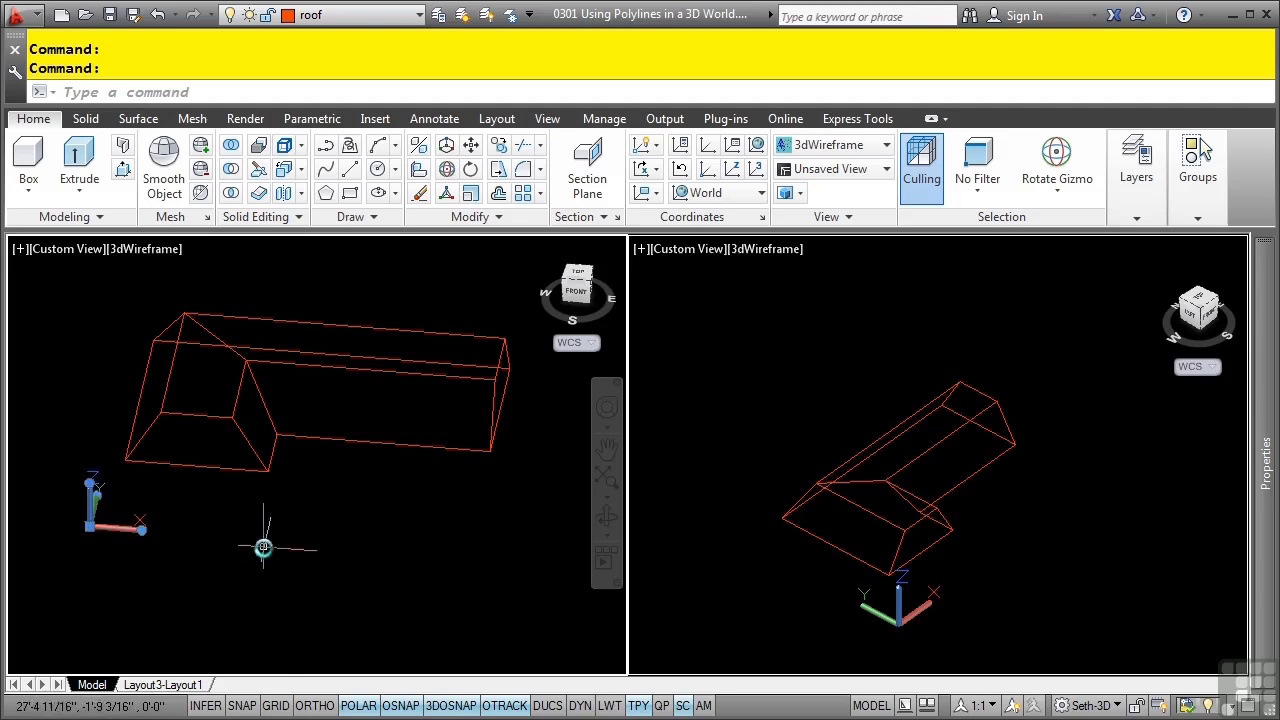
# Undo the view change and align the UCS origin and Y axis to the gable face
pyautogui.hotkey('ctrl', 'z')
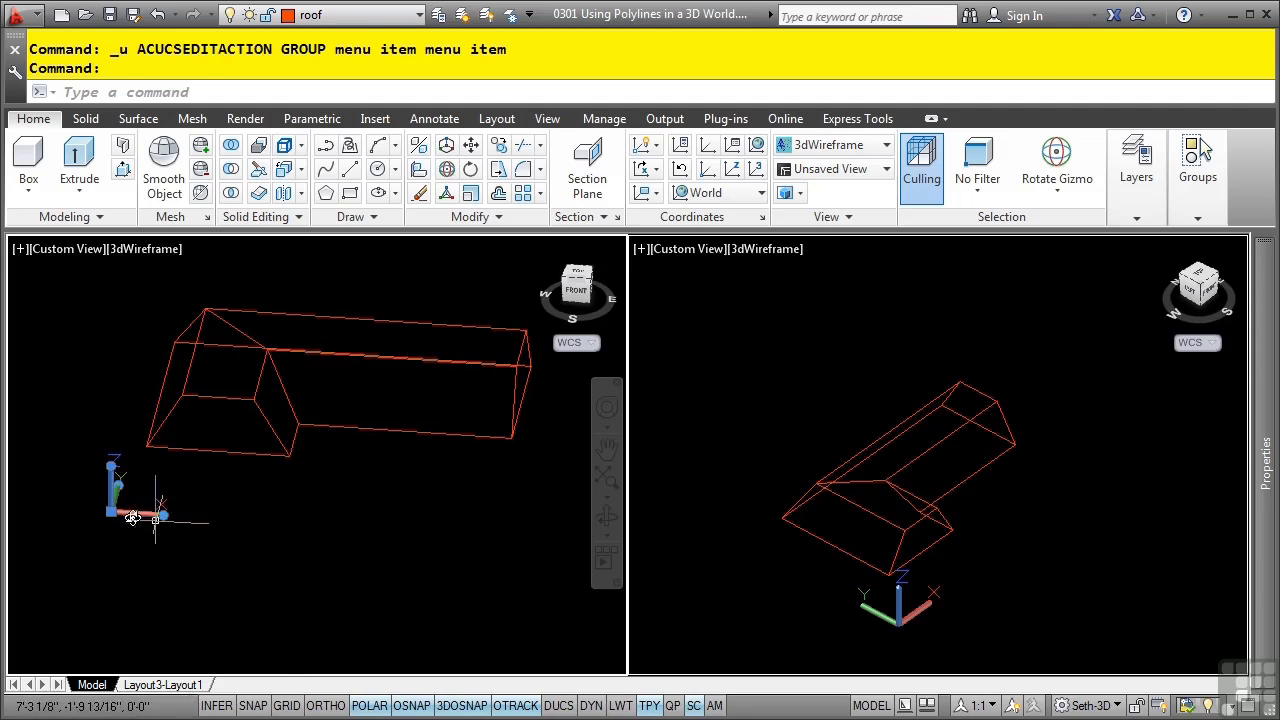
pyautogui.click(111, 512)
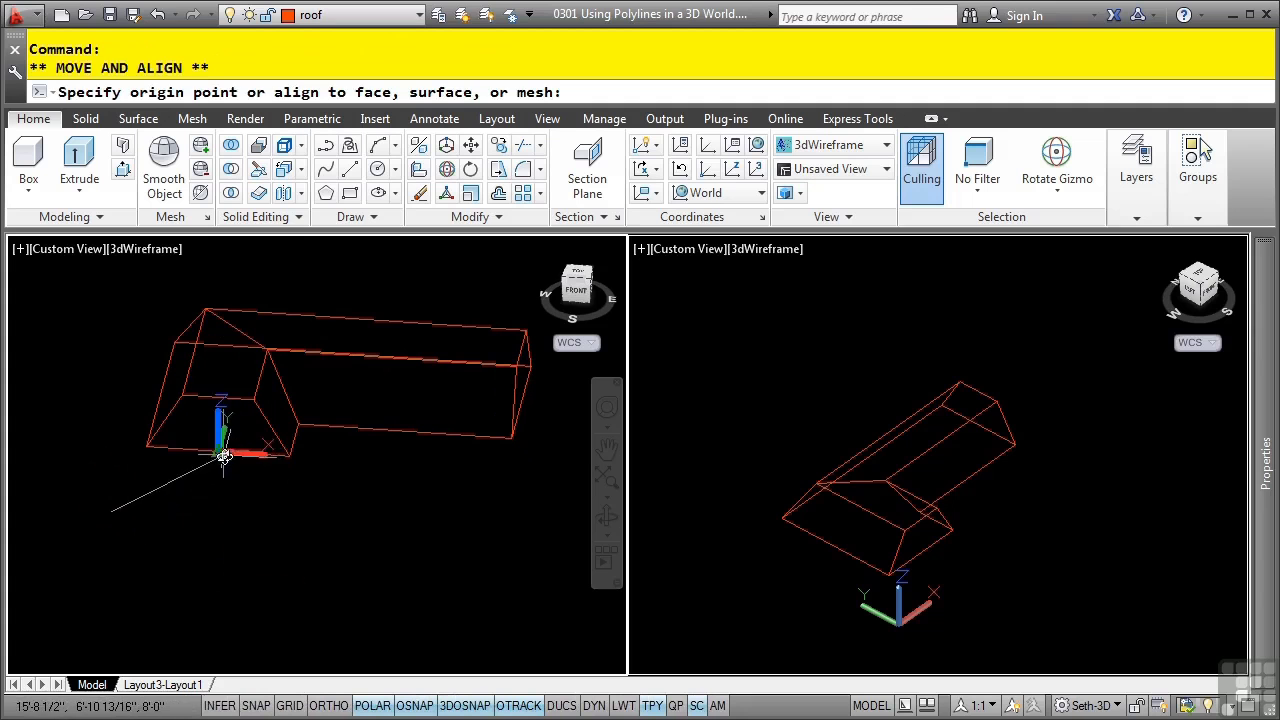
pyautogui.click(218, 450)
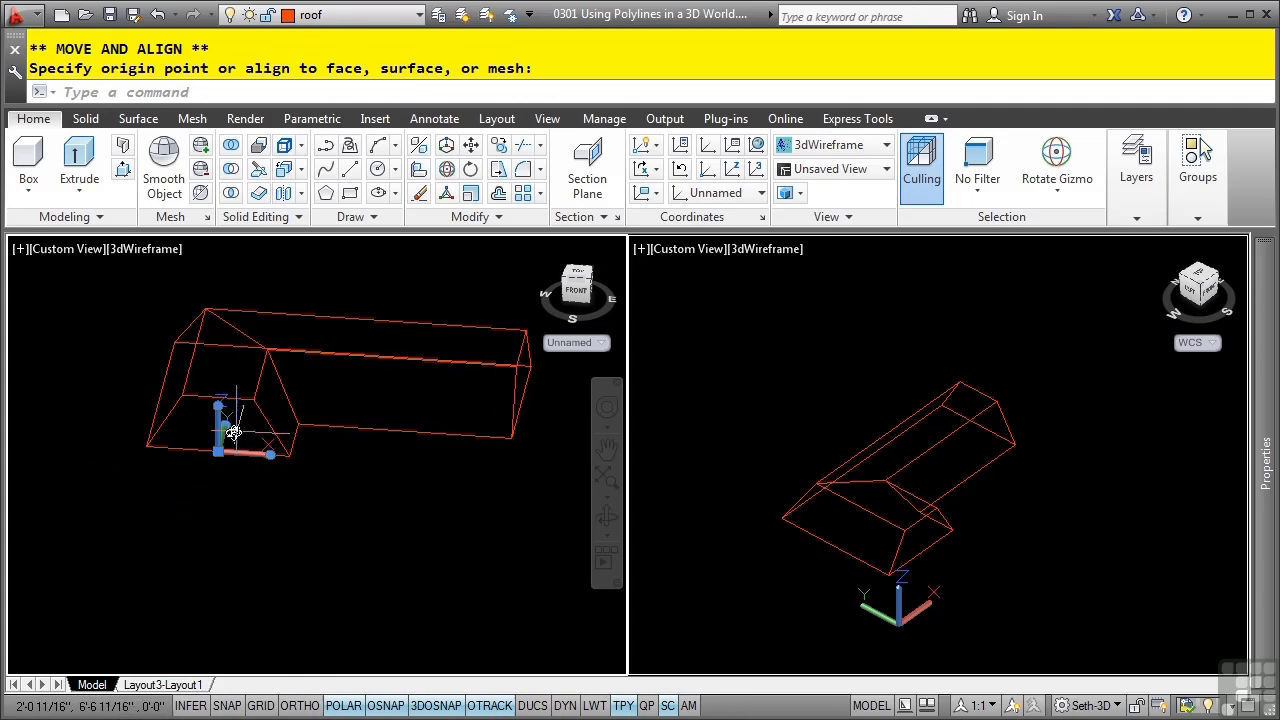
pyautogui.click(220, 408)
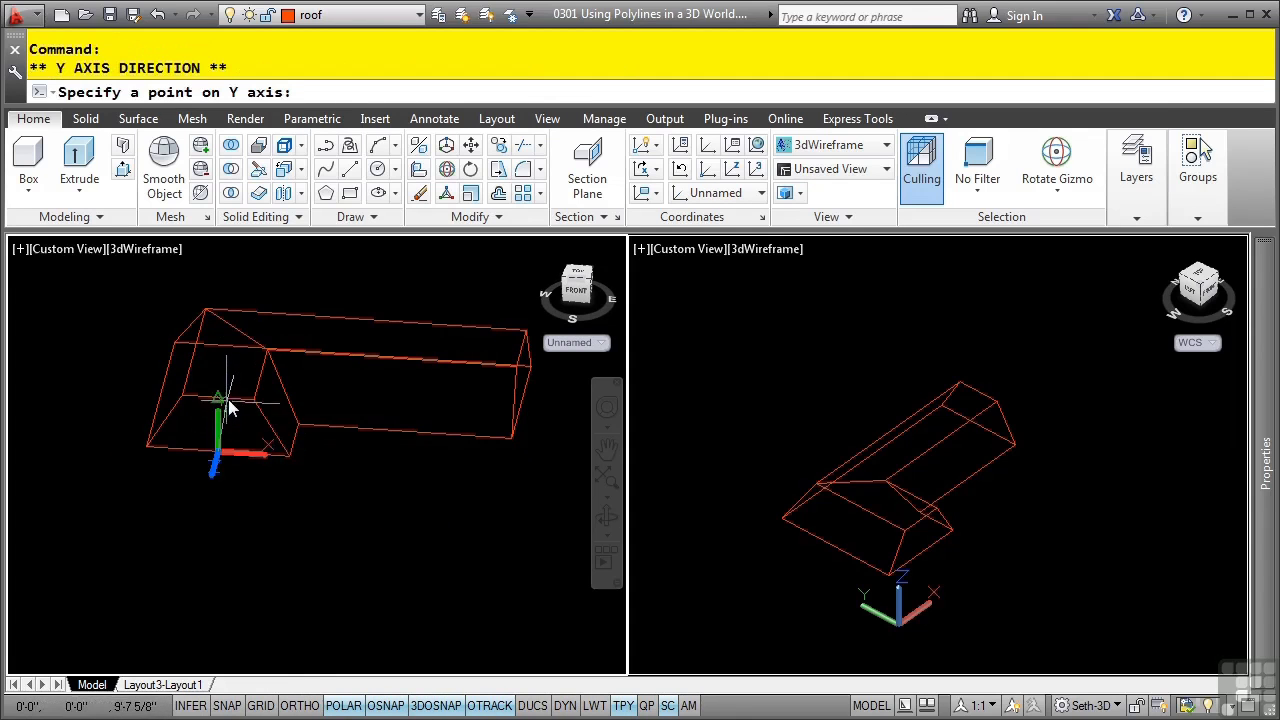
pyautogui.click(228, 399)
pyautogui.press('Escape')
pyautogui.press('Escape')
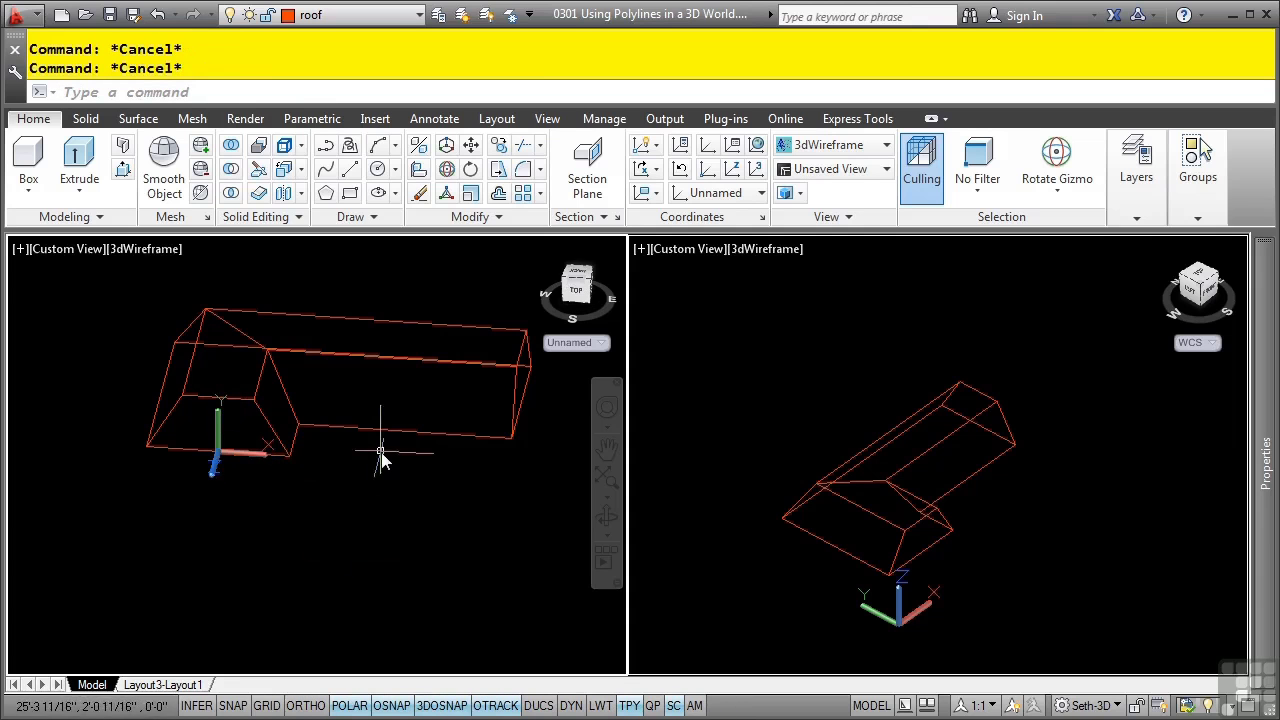
# Hatch the gable end face with the AR-B816 brick pattern
pyautogui.write('h')
pyautogui.press('Return')
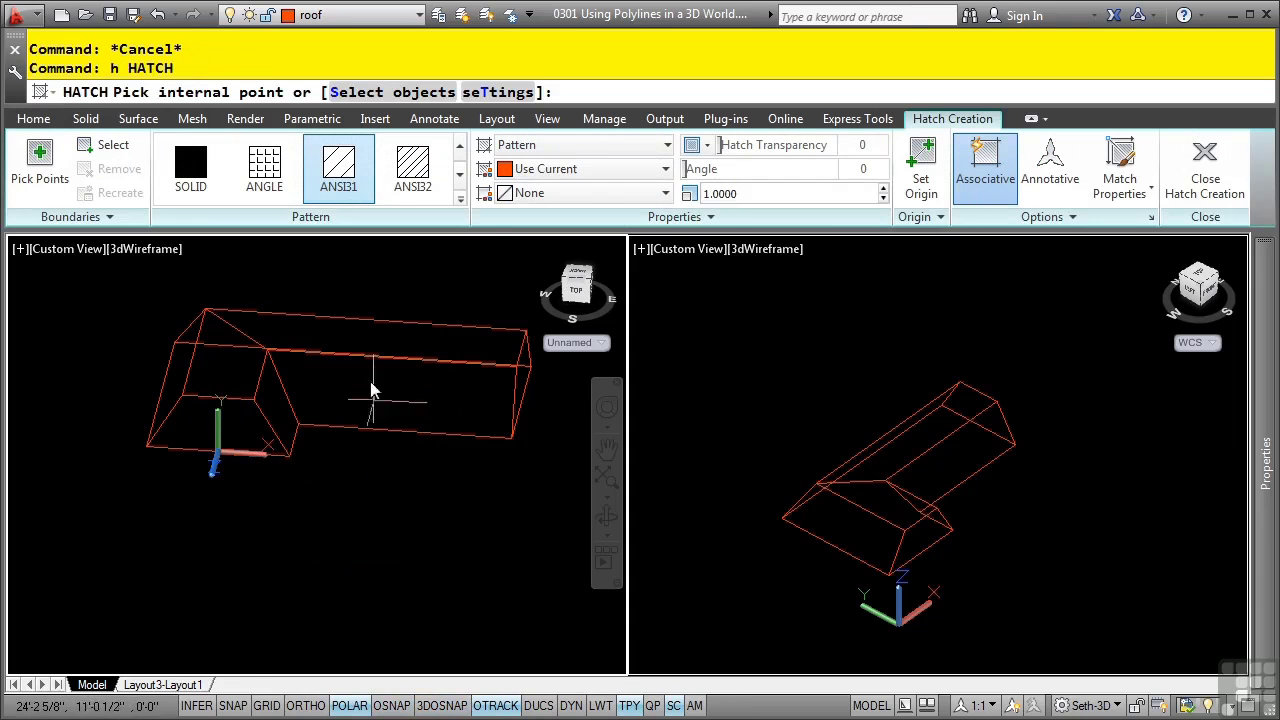
pyautogui.click(460, 199)
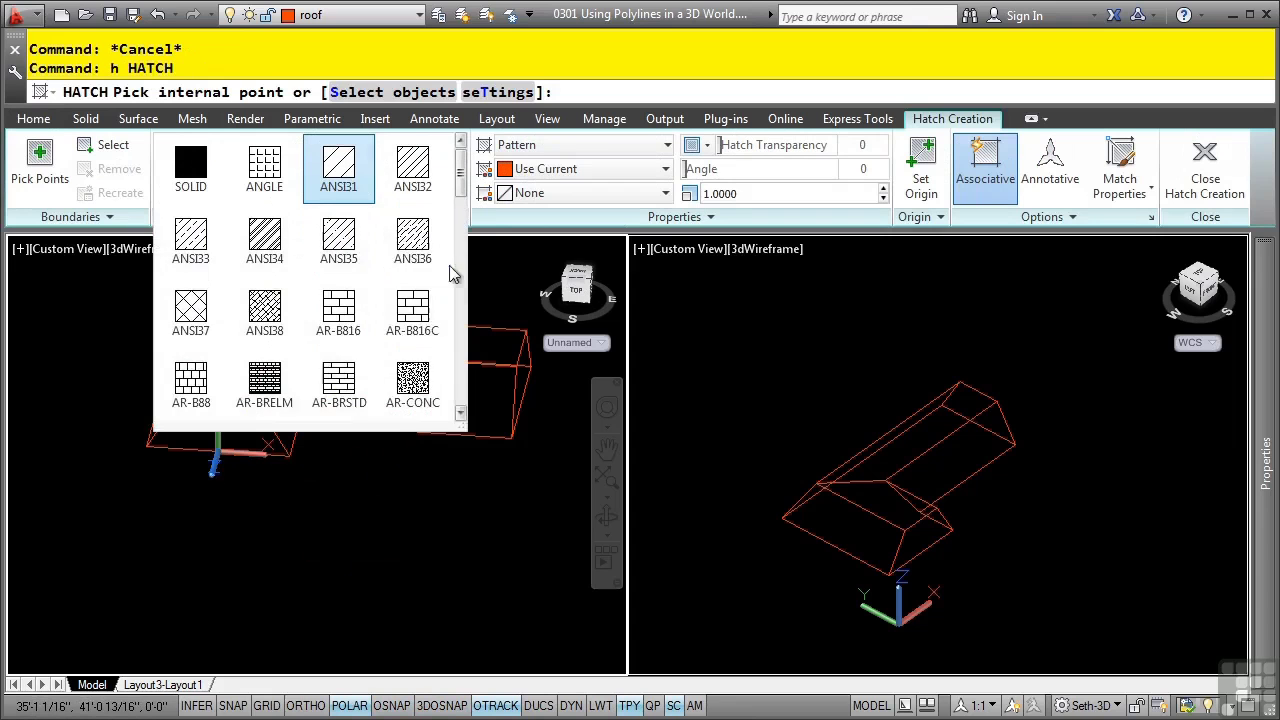
pyautogui.click(340, 318)
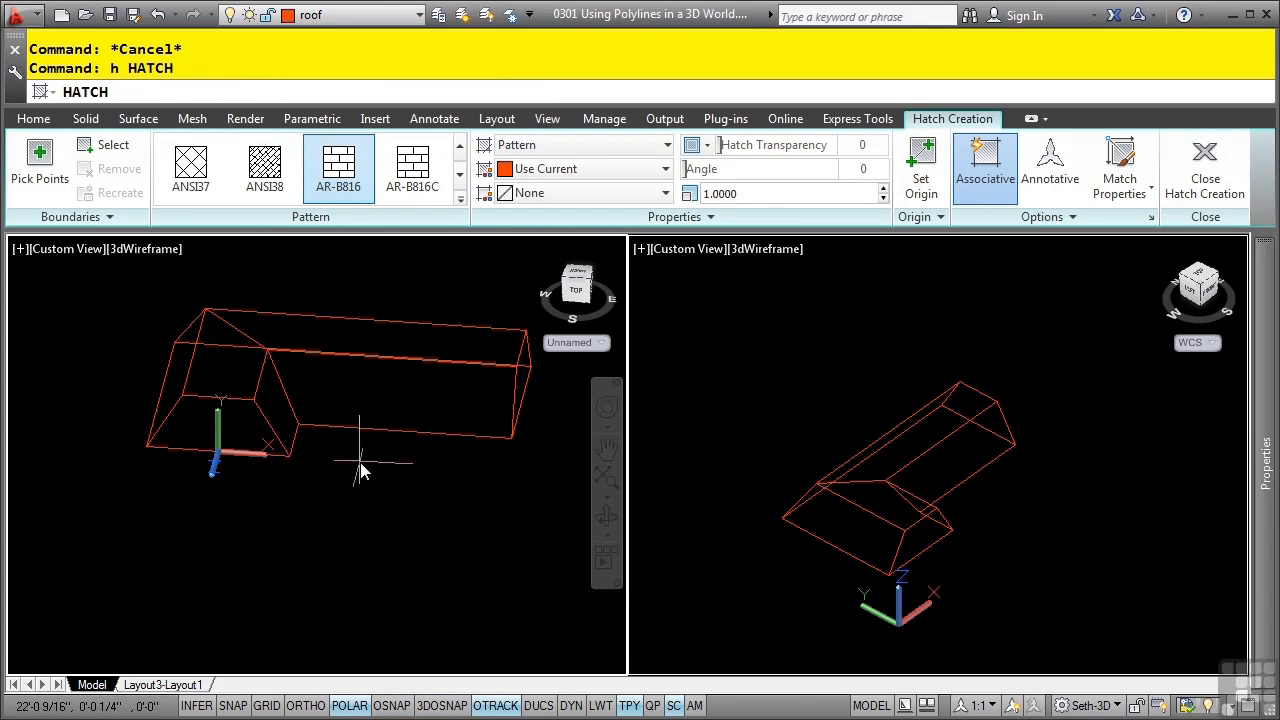
pyautogui.click(39, 165)
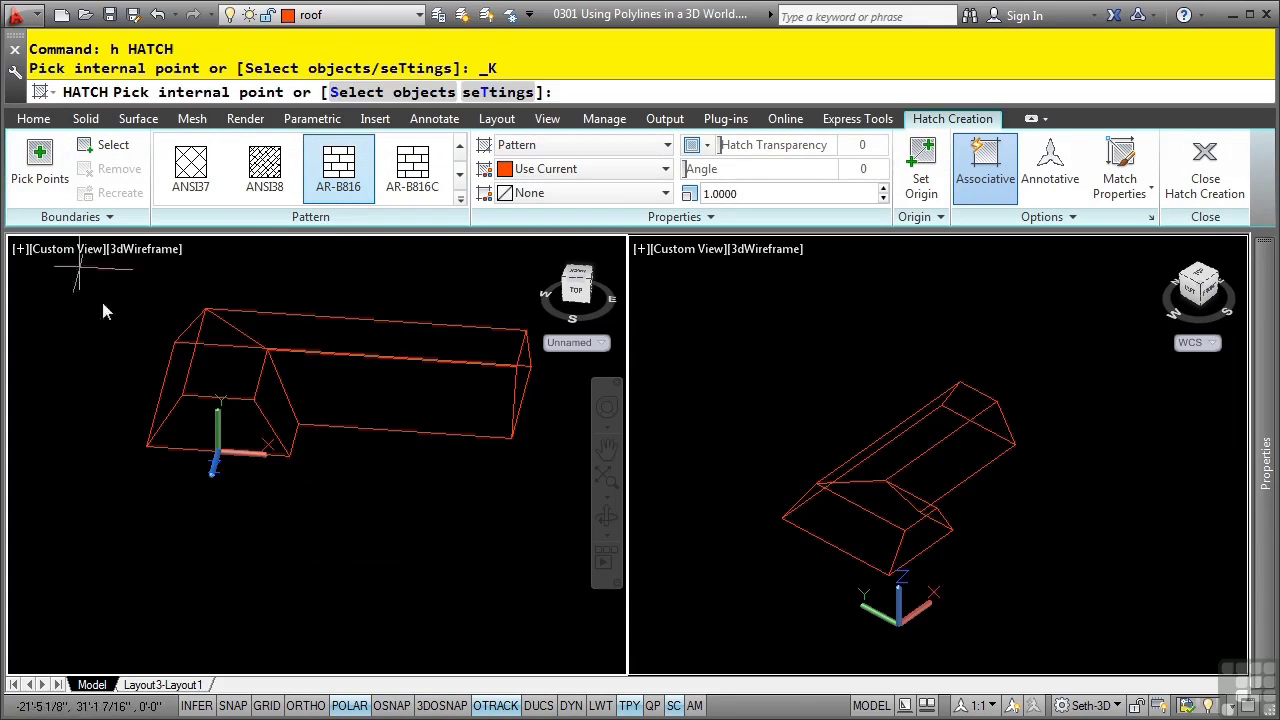
pyautogui.click(210, 432)
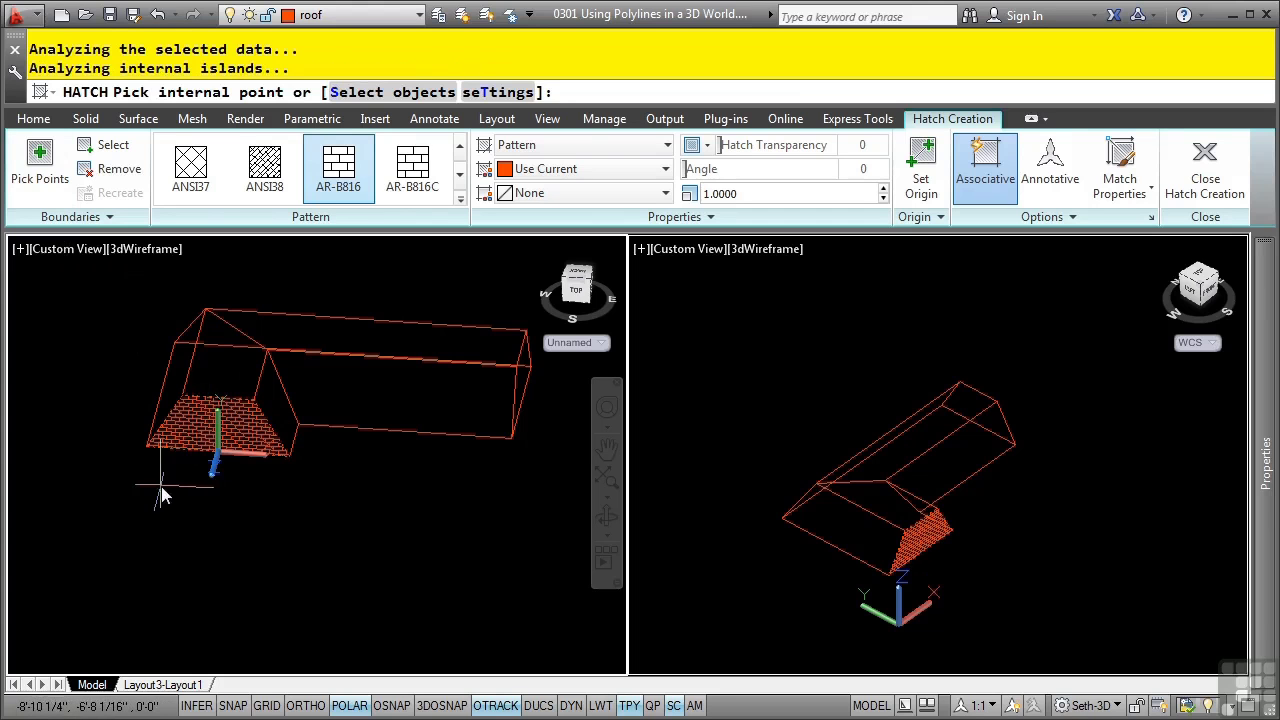
pyautogui.press('Return')
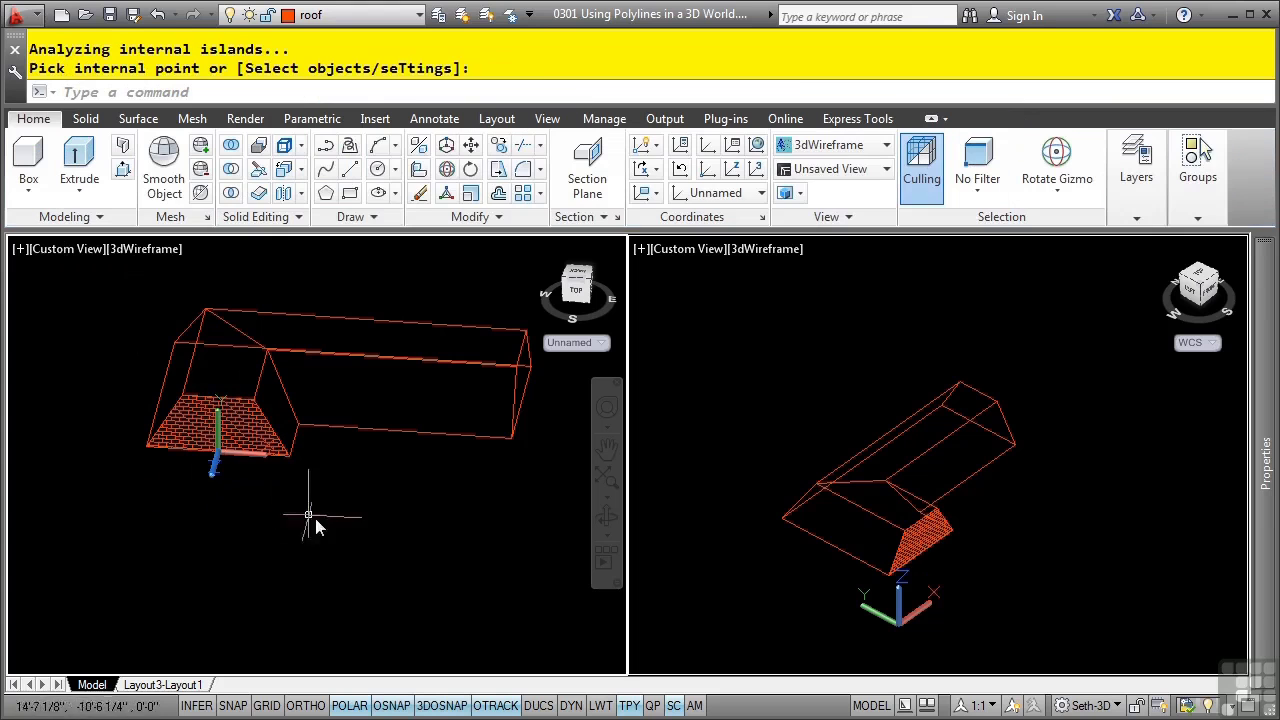
# Move the UCS origin to the ridge corner and align its Y axis along the ridge
pyautogui.click(212, 468)
pyautogui.moveTo(222, 466)
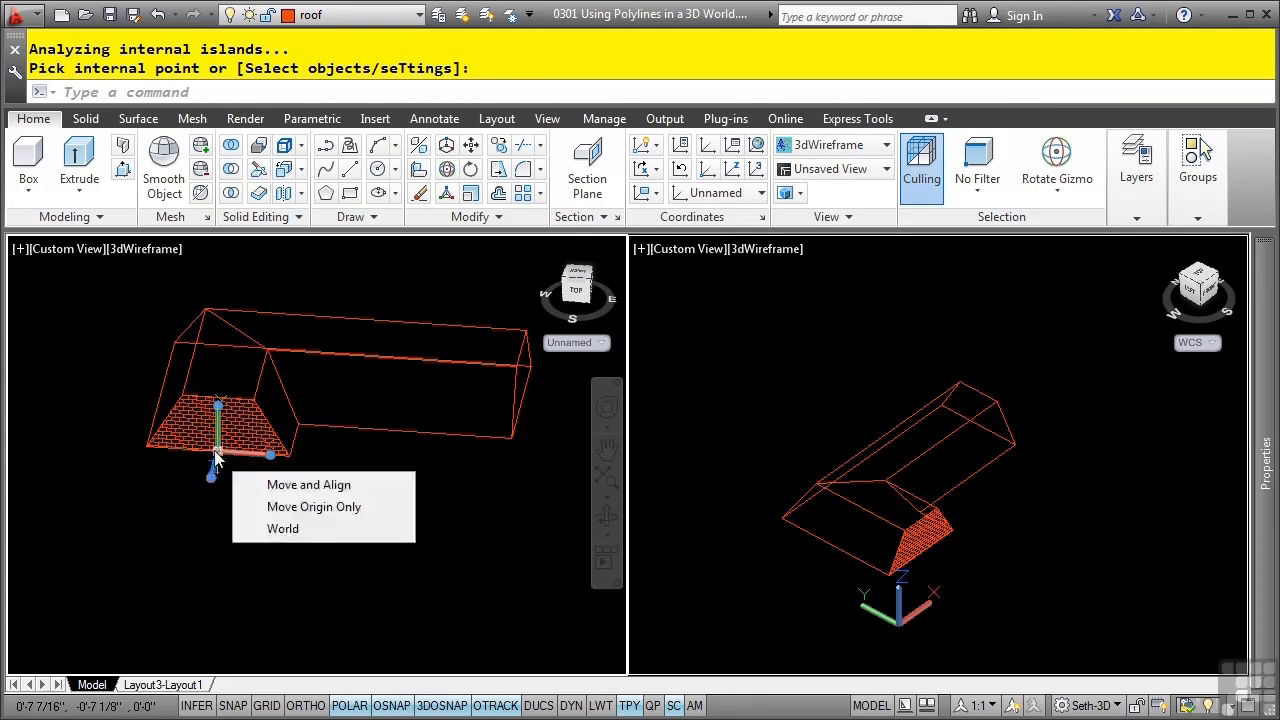
pyautogui.click(300, 482)
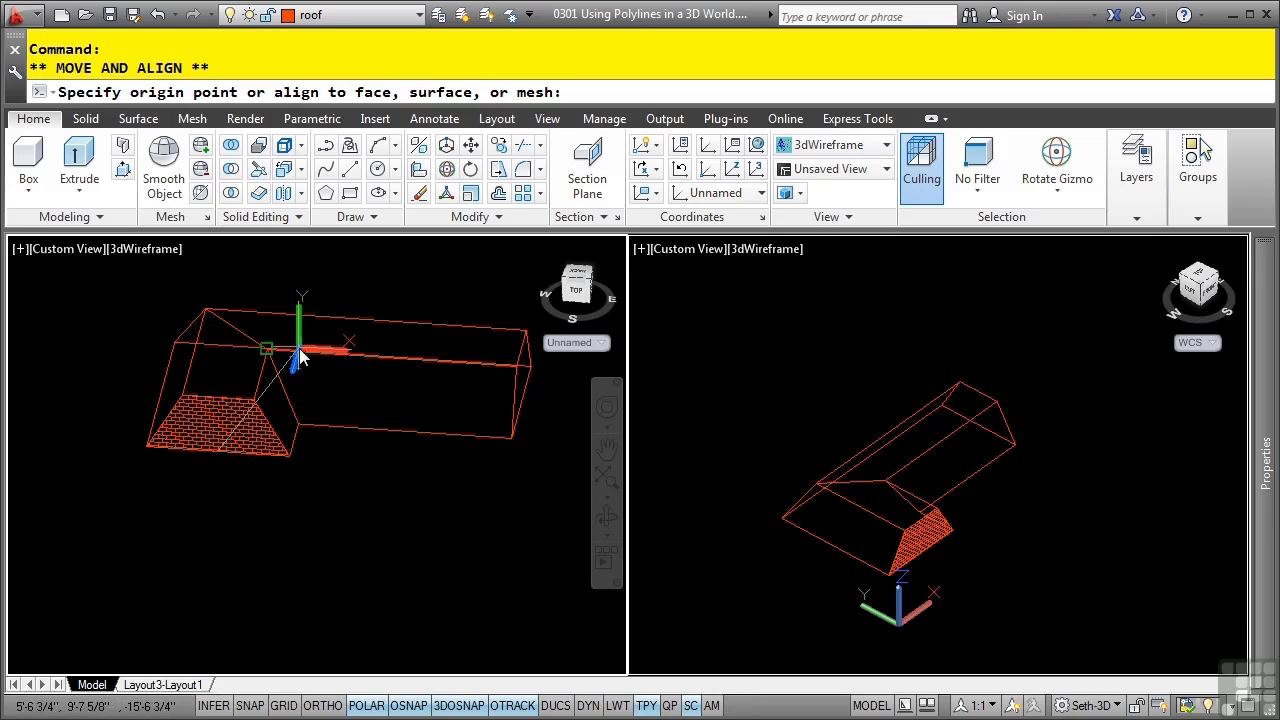
pyautogui.click(267, 352)
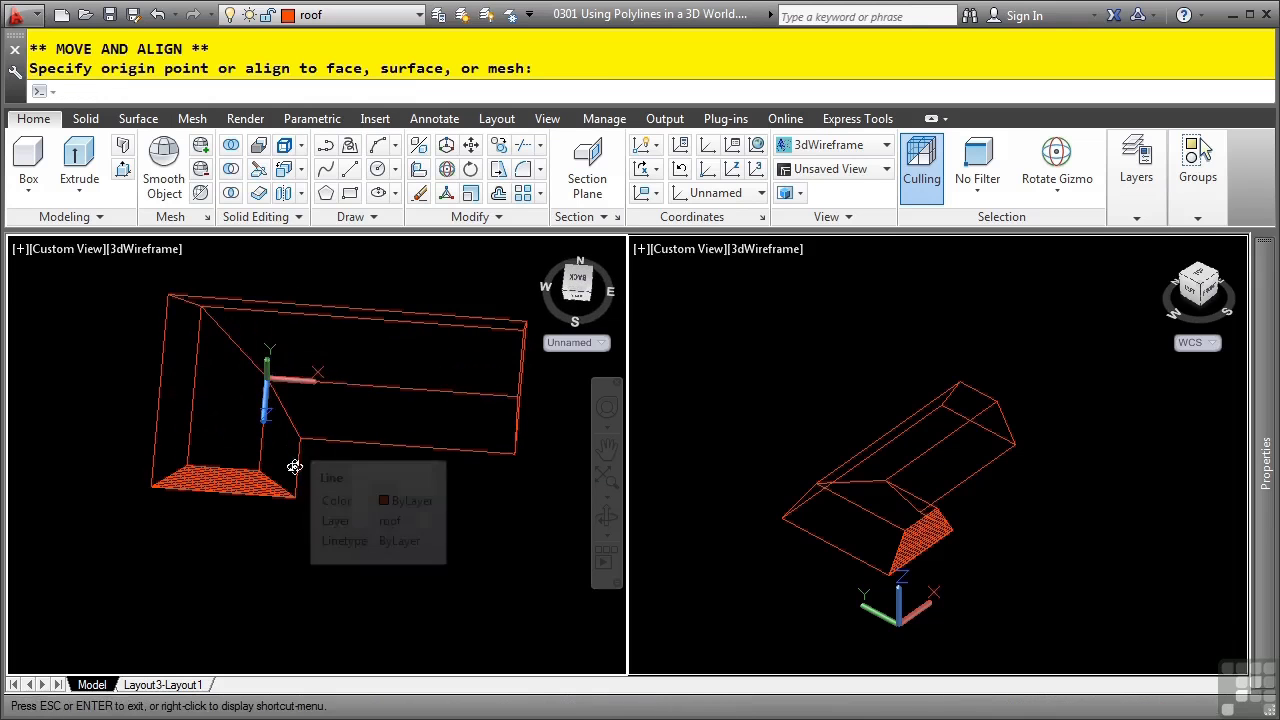
pyautogui.click(280, 372)
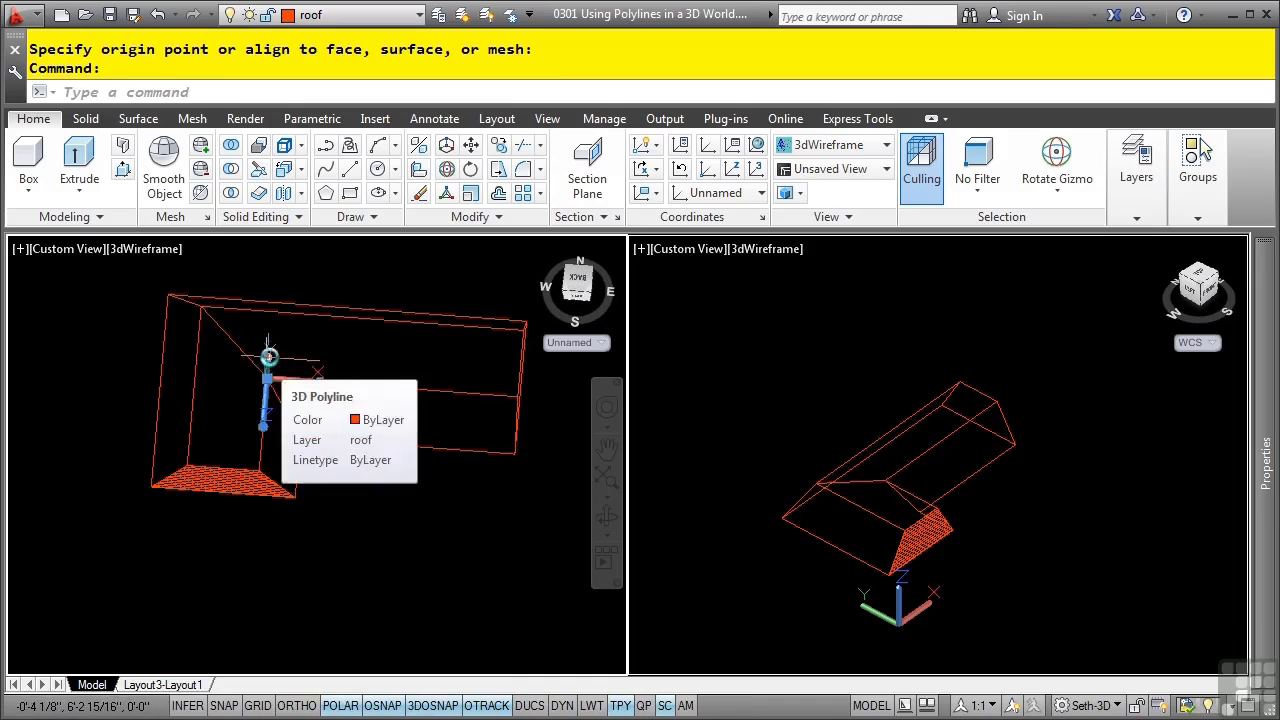
pyautogui.click(265, 362)
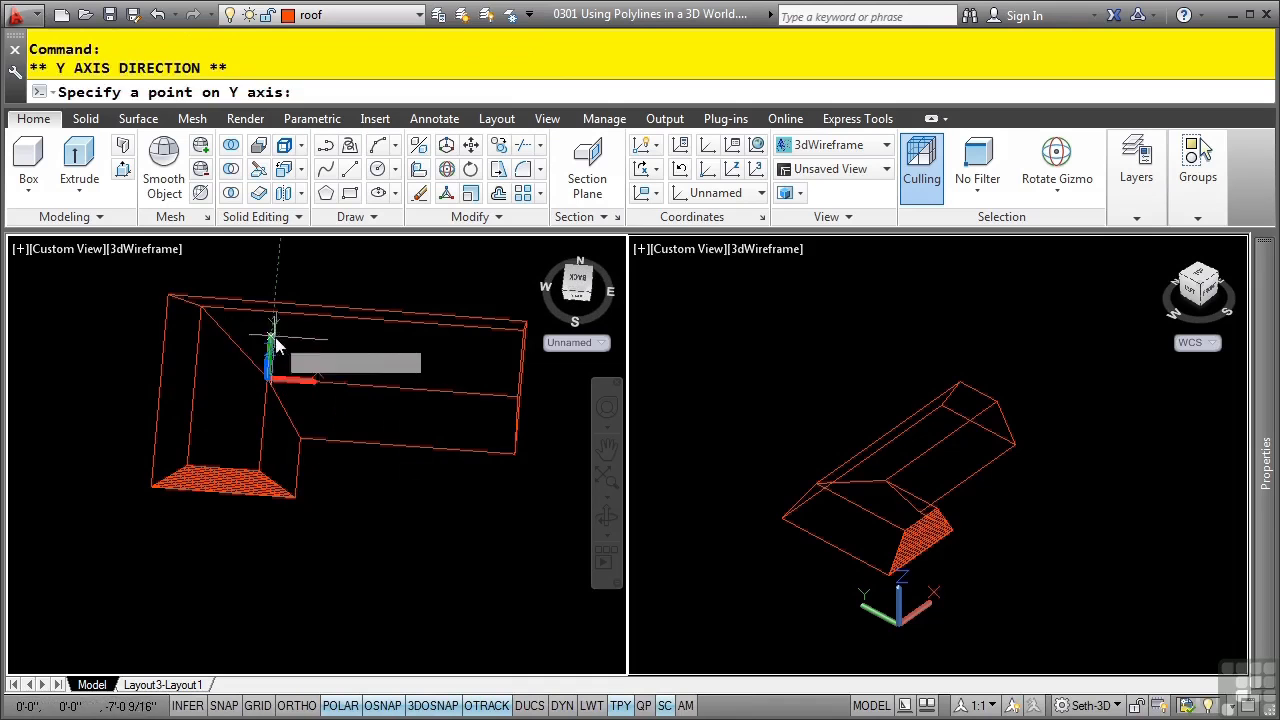
pyautogui.click(352, 406)
pyautogui.keyDown('shift'); pyautogui.moveTo(346, 411); pyautogui.dragTo(425, 414, button='middle'); pyautogui.keyUp('shift')
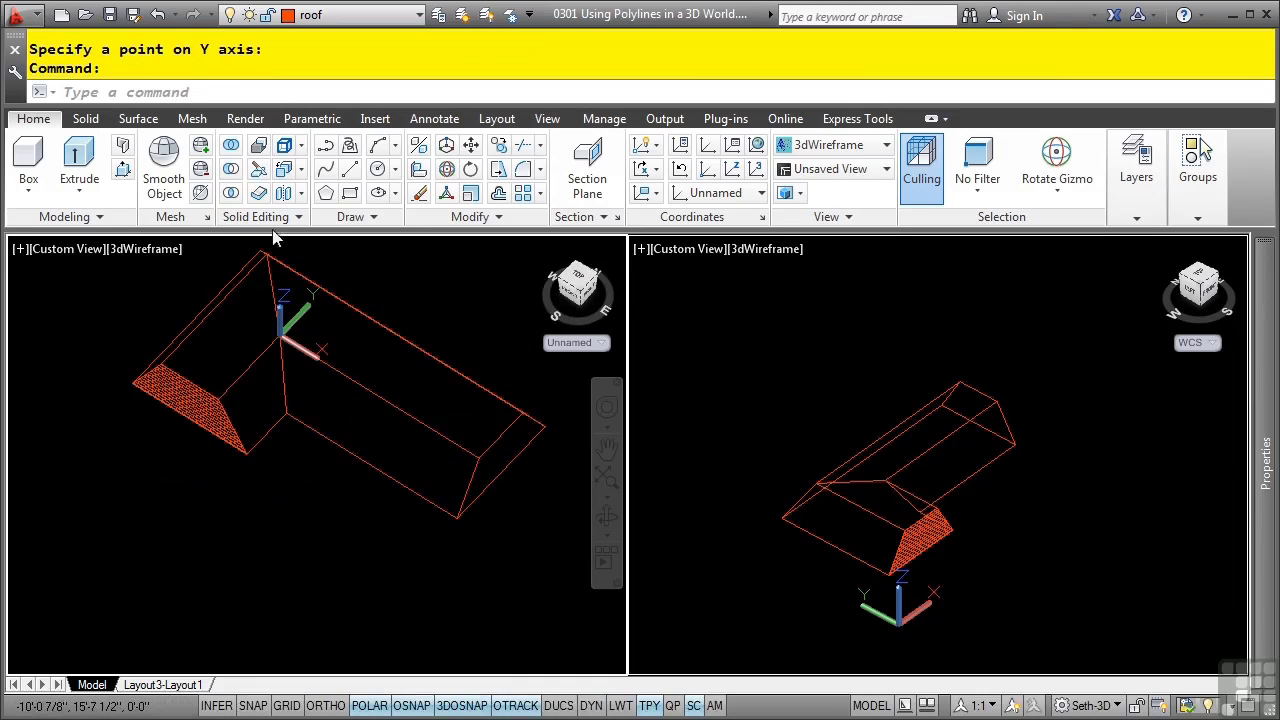
# Hatch the long roof face and the upper-left roof face with brick
pyautogui.write('h')
pyautogui.press('Return')
pyautogui.click(377, 360)
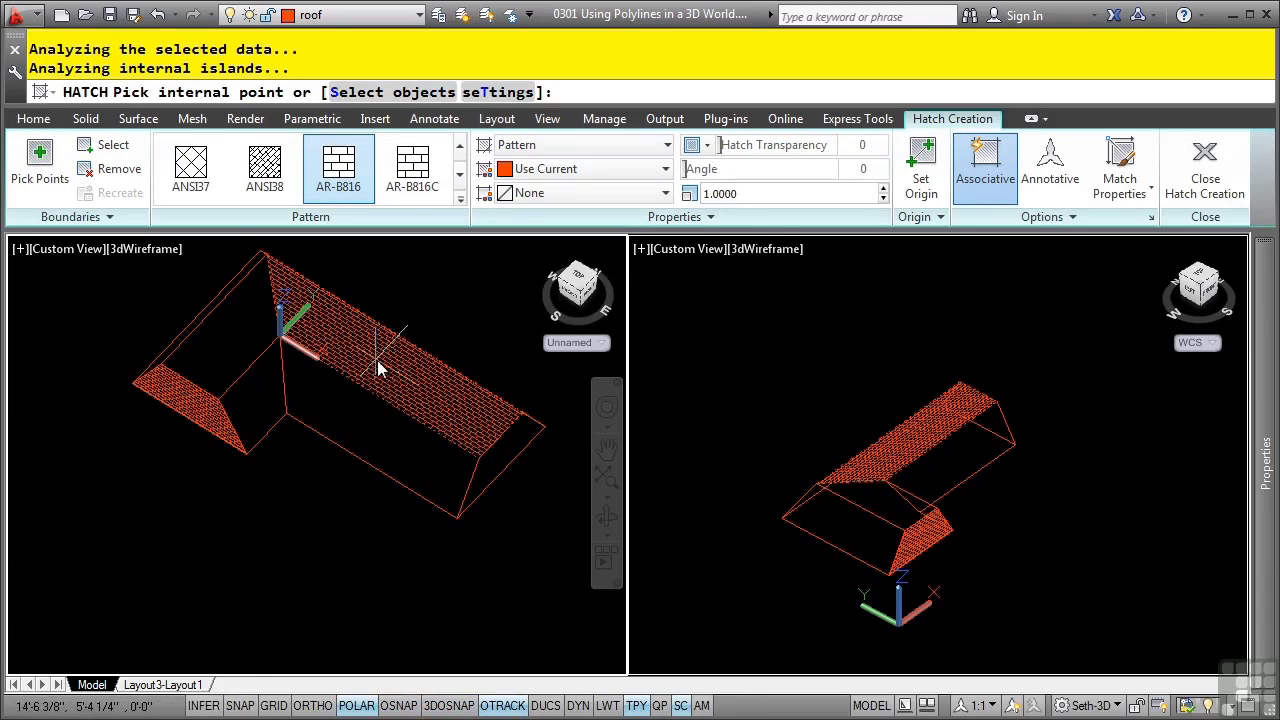
pyautogui.click(245, 345)
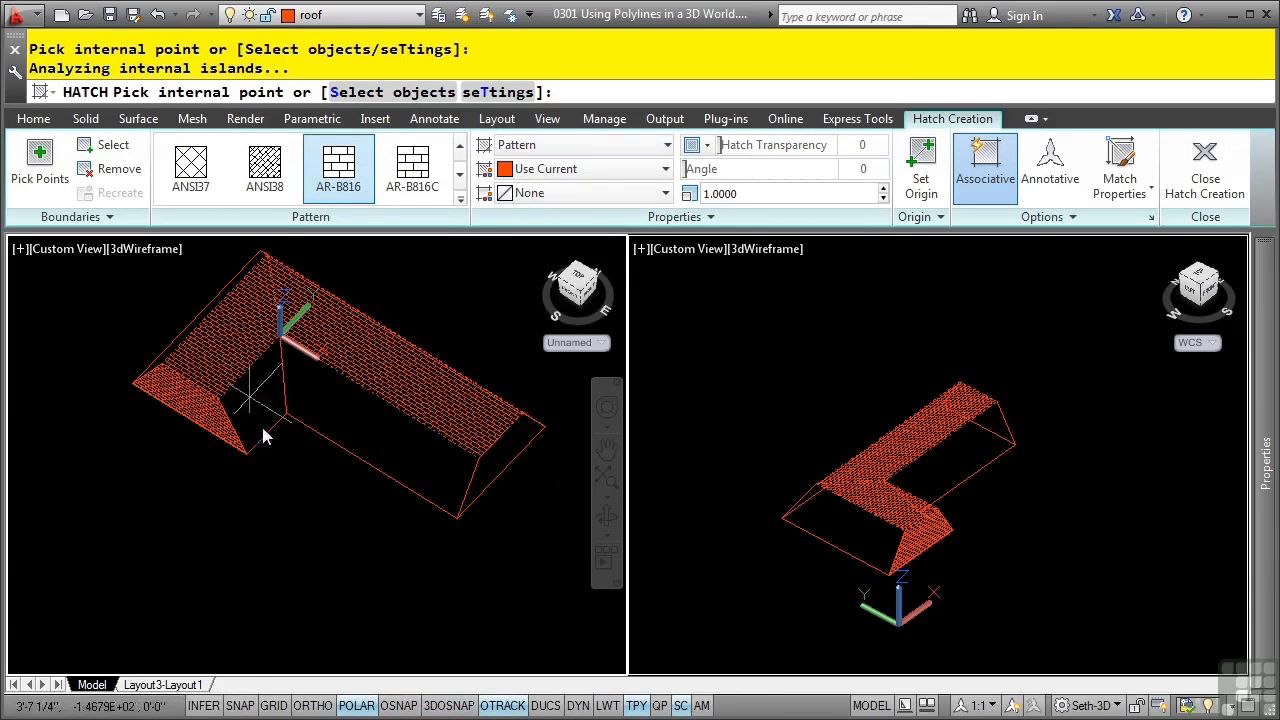
pyautogui.press('Return')
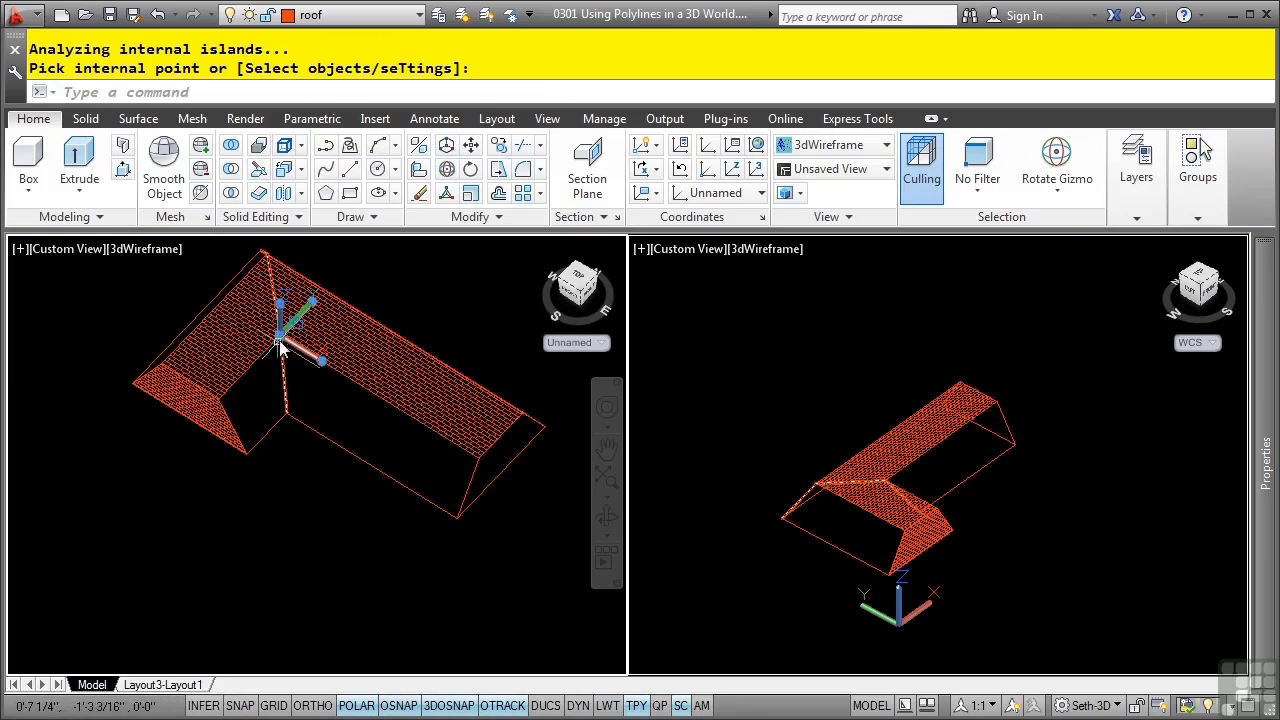
# Relocate the UCS to the lower-right roof corner with its Y axis along the roof edge
pyautogui.click(283, 340)
pyautogui.click(282, 339)
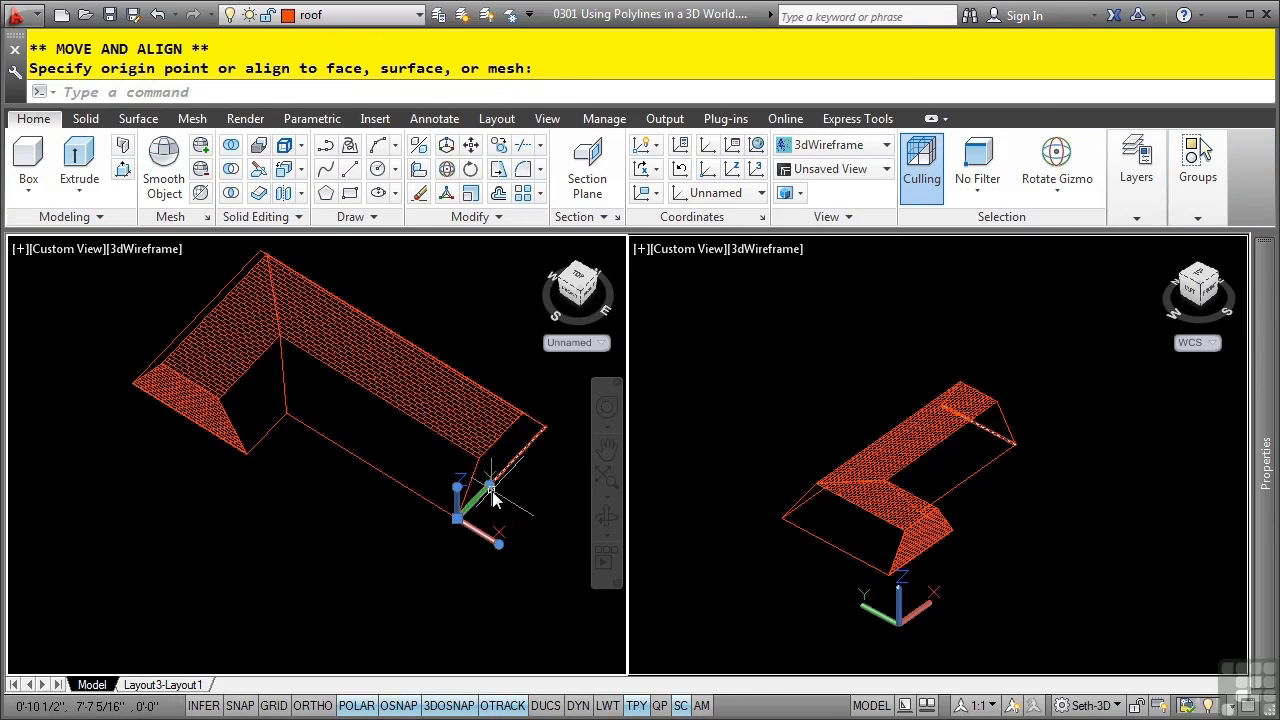
pyautogui.click(478, 472)
pyautogui.click(484, 496)
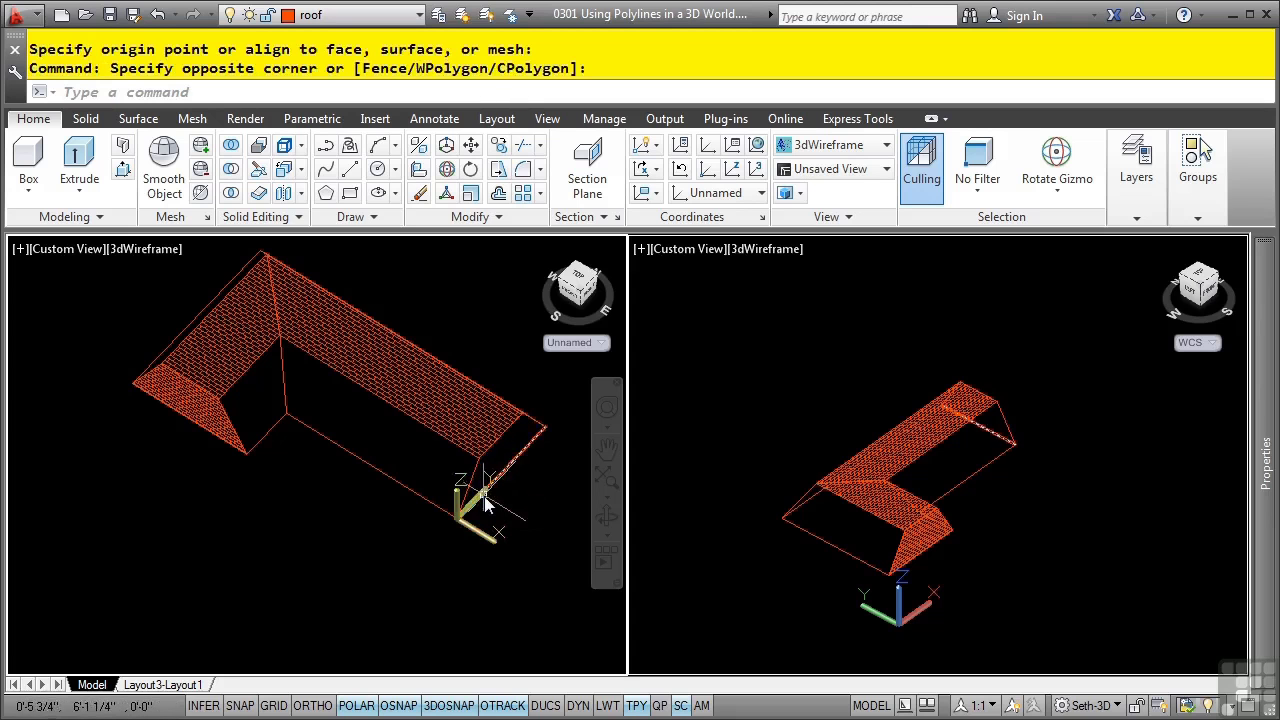
pyautogui.click(490, 480)
pyautogui.keyDown('shift'); pyautogui.moveTo(329, 522); pyautogui.dragTo(380, 498, button='middle'); pyautogui.keyUp('shift')
pyautogui.press('Return')
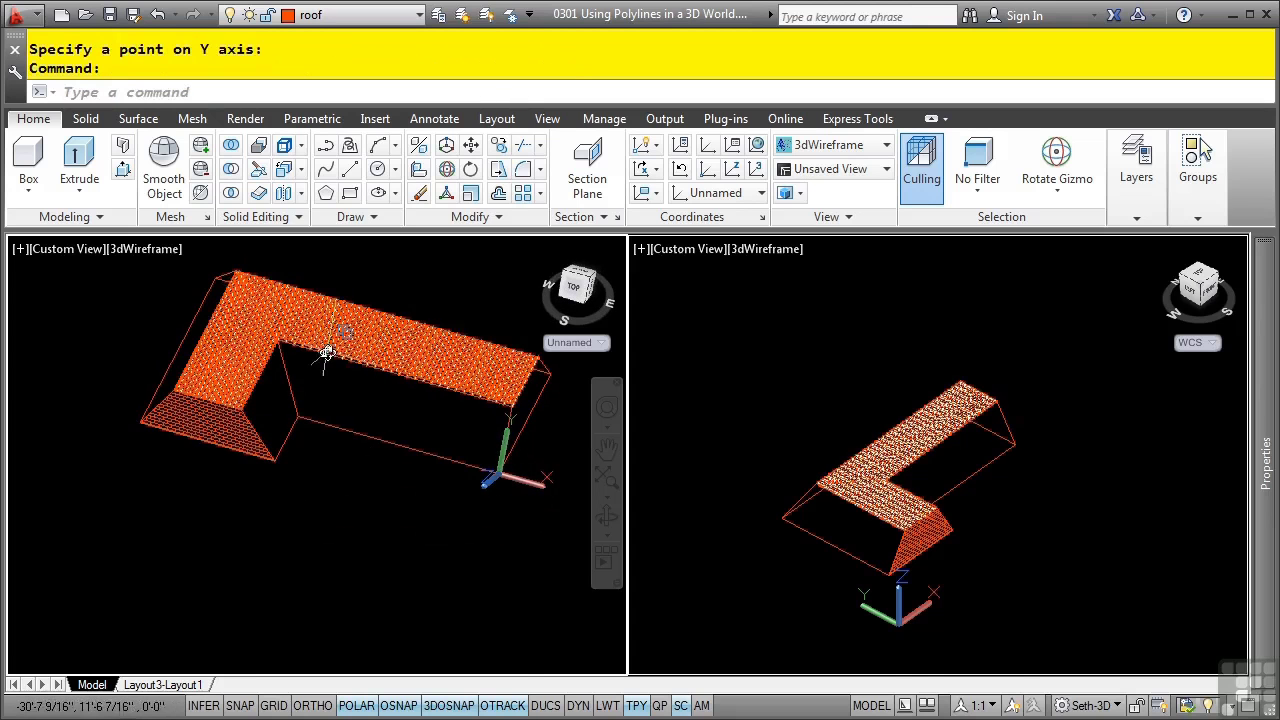
# Try hatching the back roof face by picking inside it, and dismiss the boundary error
pyautogui.write('h')
pyautogui.press('Return')
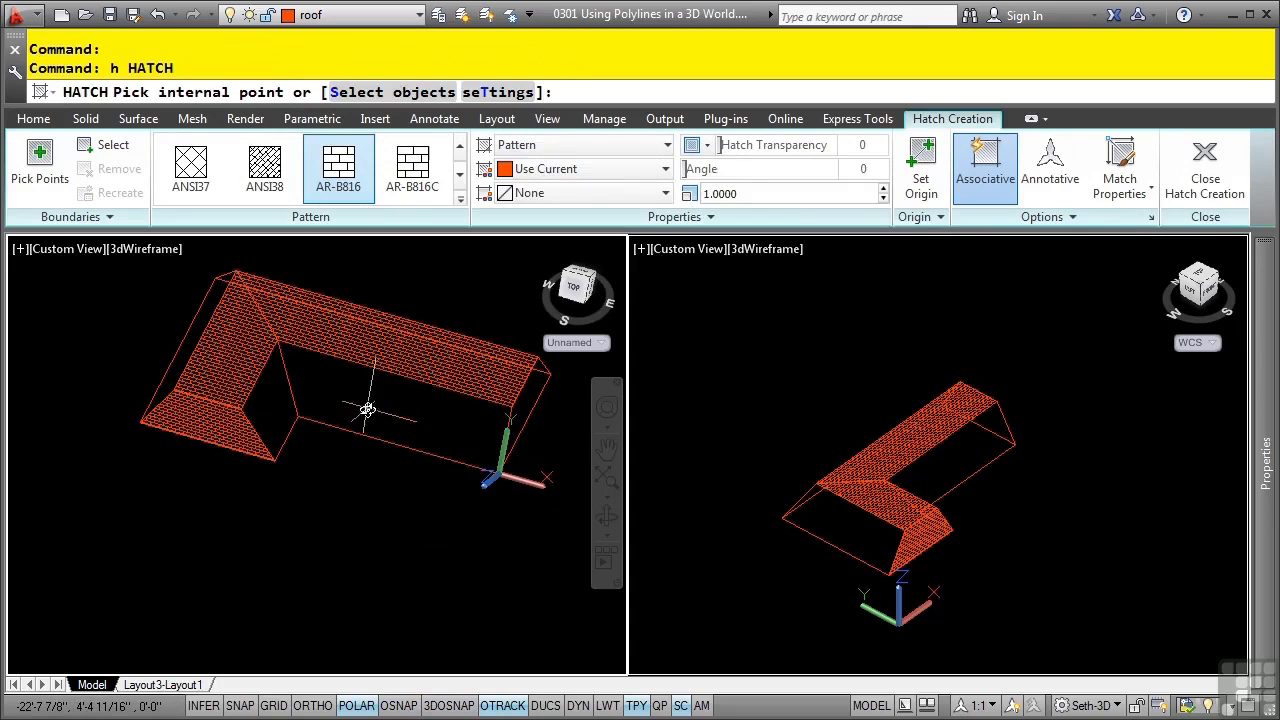
pyautogui.click(368, 411)
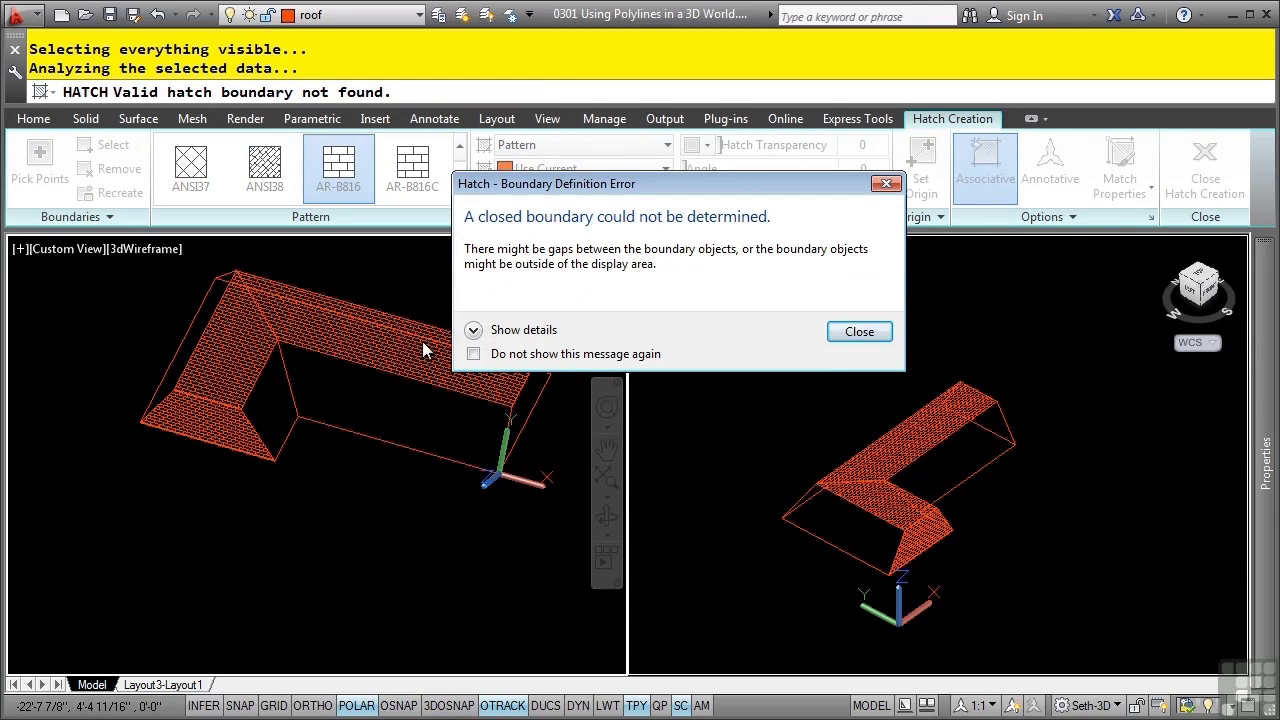
pyautogui.click(847, 338)
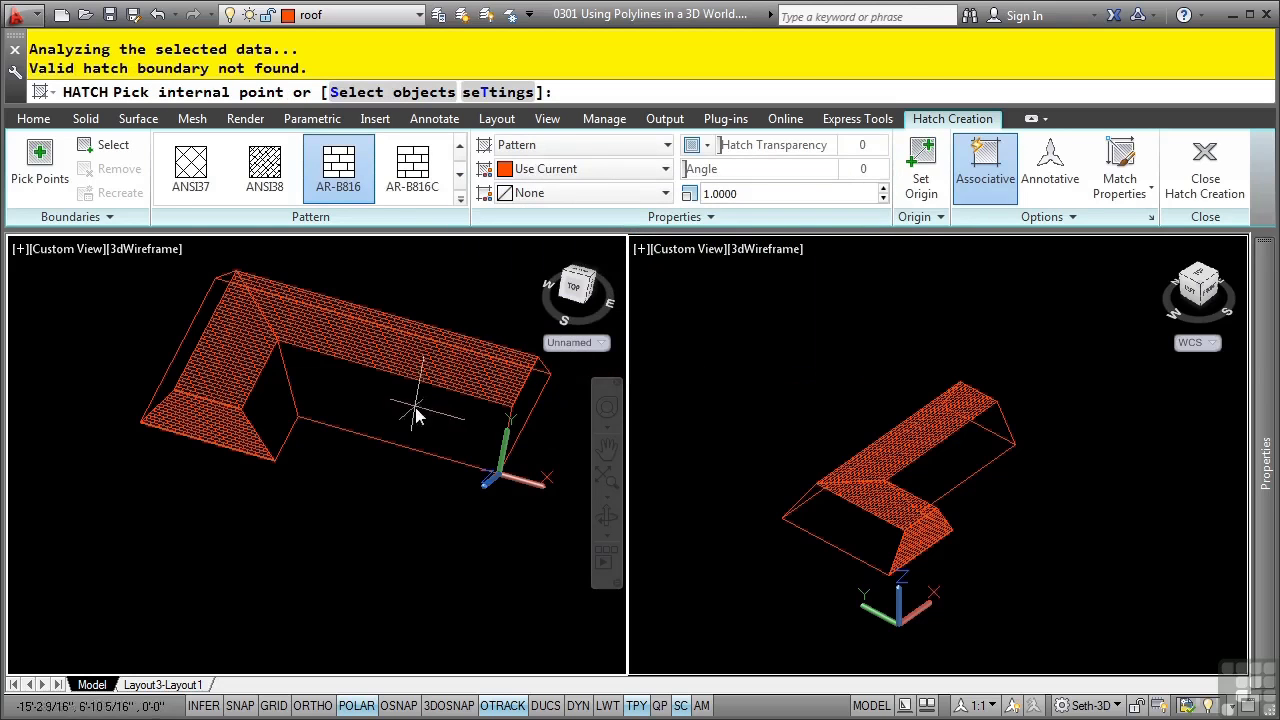
pyautogui.scroll(2, 400, 443)
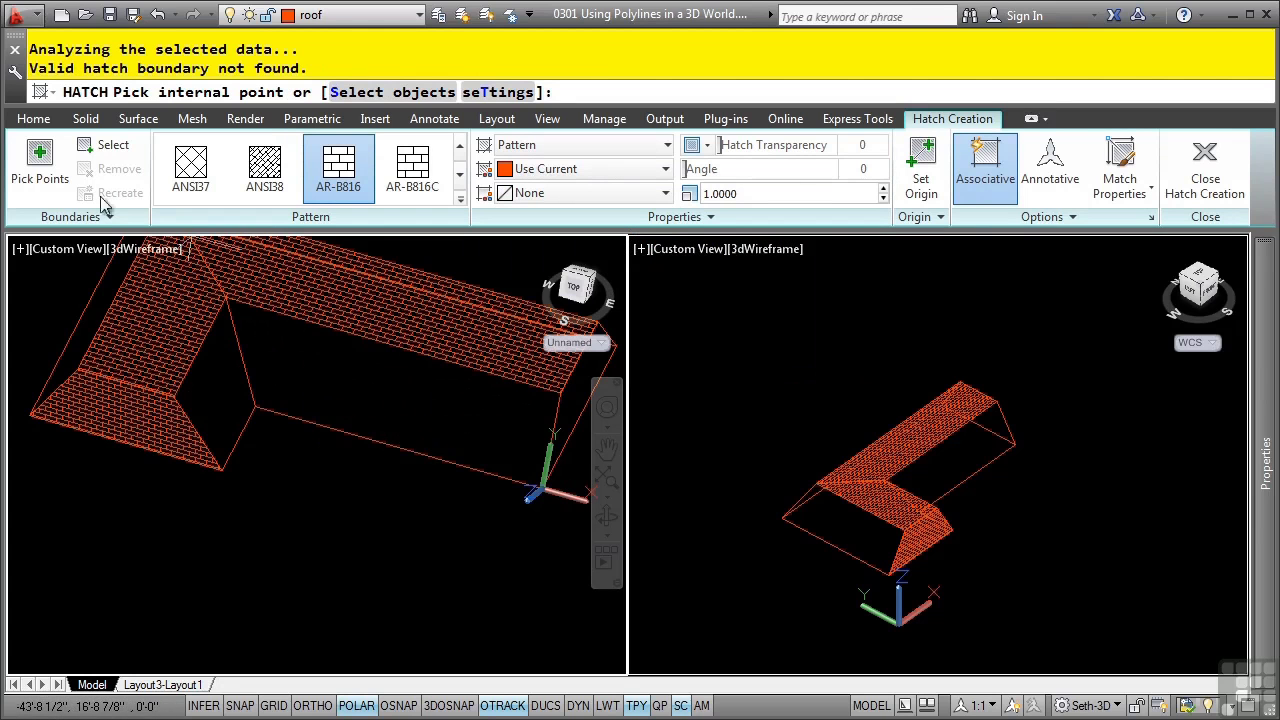
# Hatch the back face by selecting its boundary lines and polyline with selection cycling
pyautogui.click(100, 146)
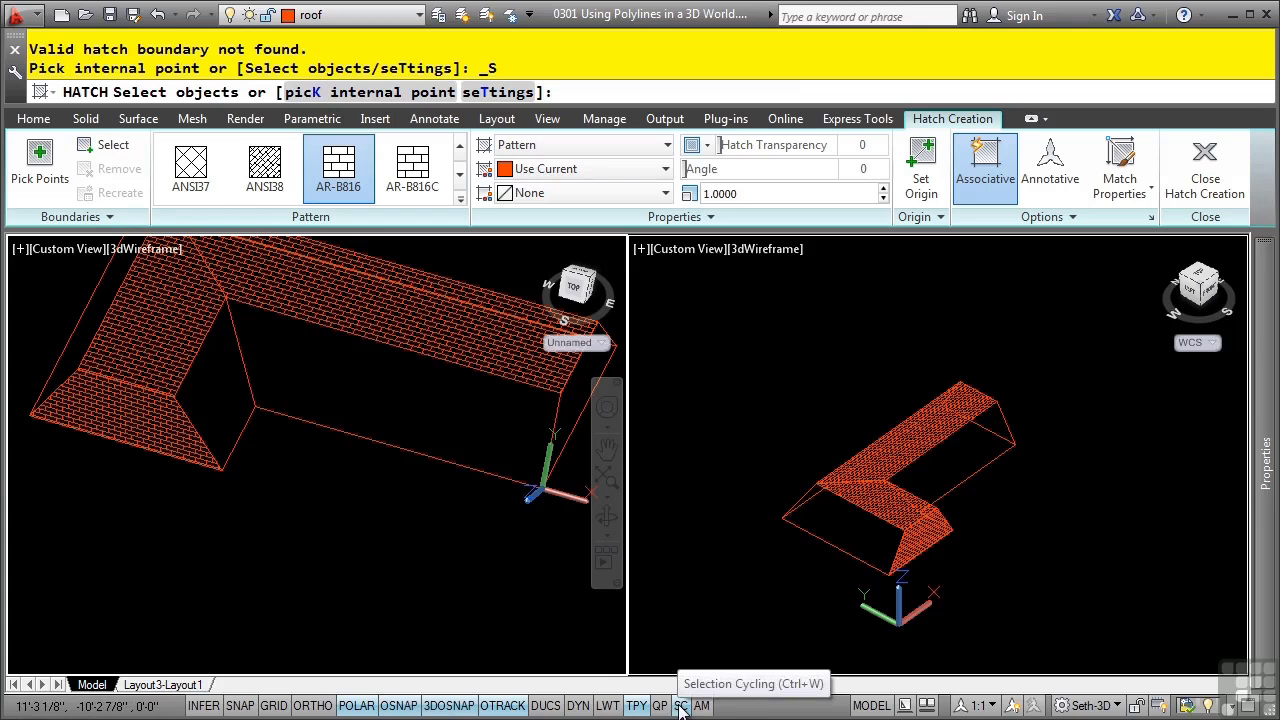
pyautogui.moveTo(334, 457); pyautogui.dragTo(302, 498, button='middle')
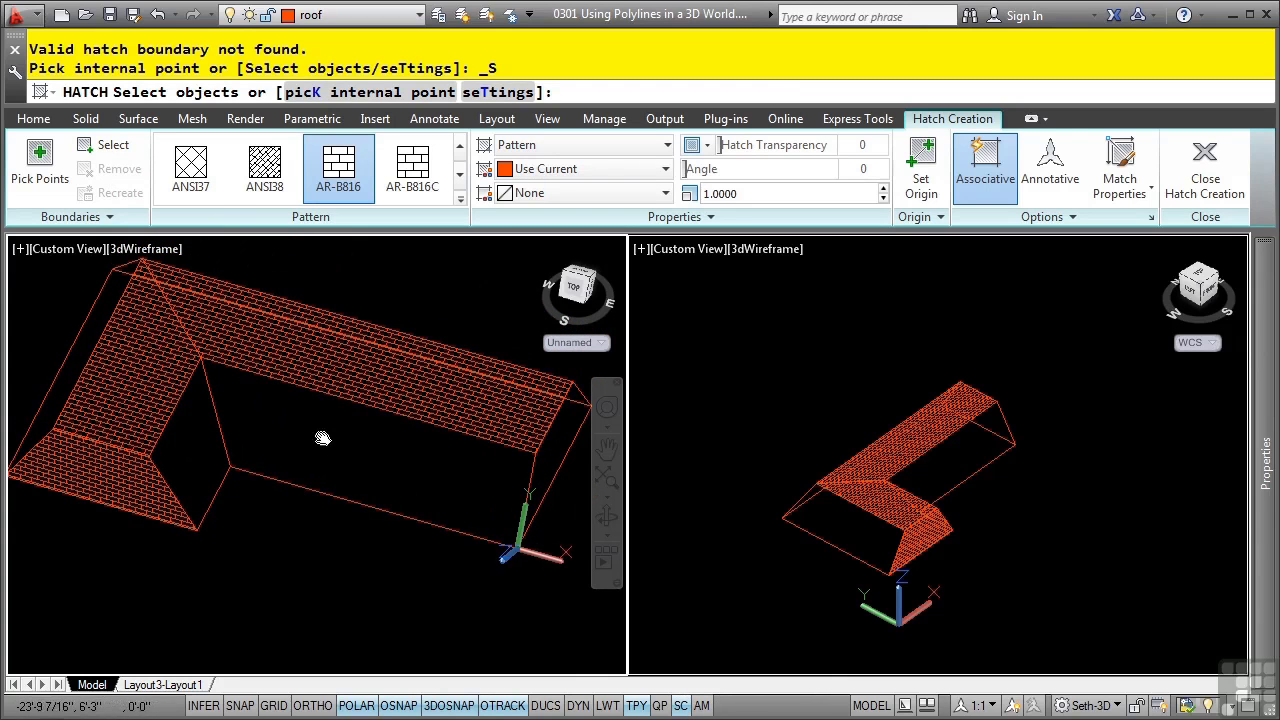
pyautogui.click(334, 401)
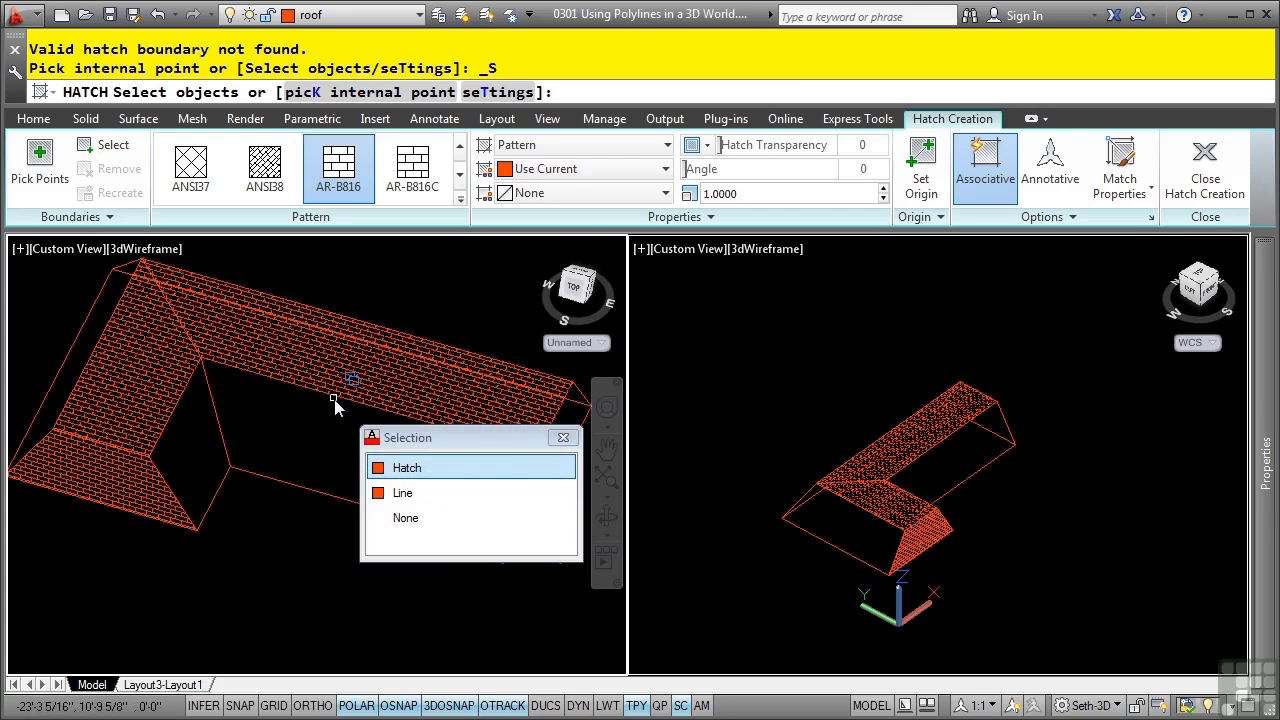
pyautogui.click(388, 493)
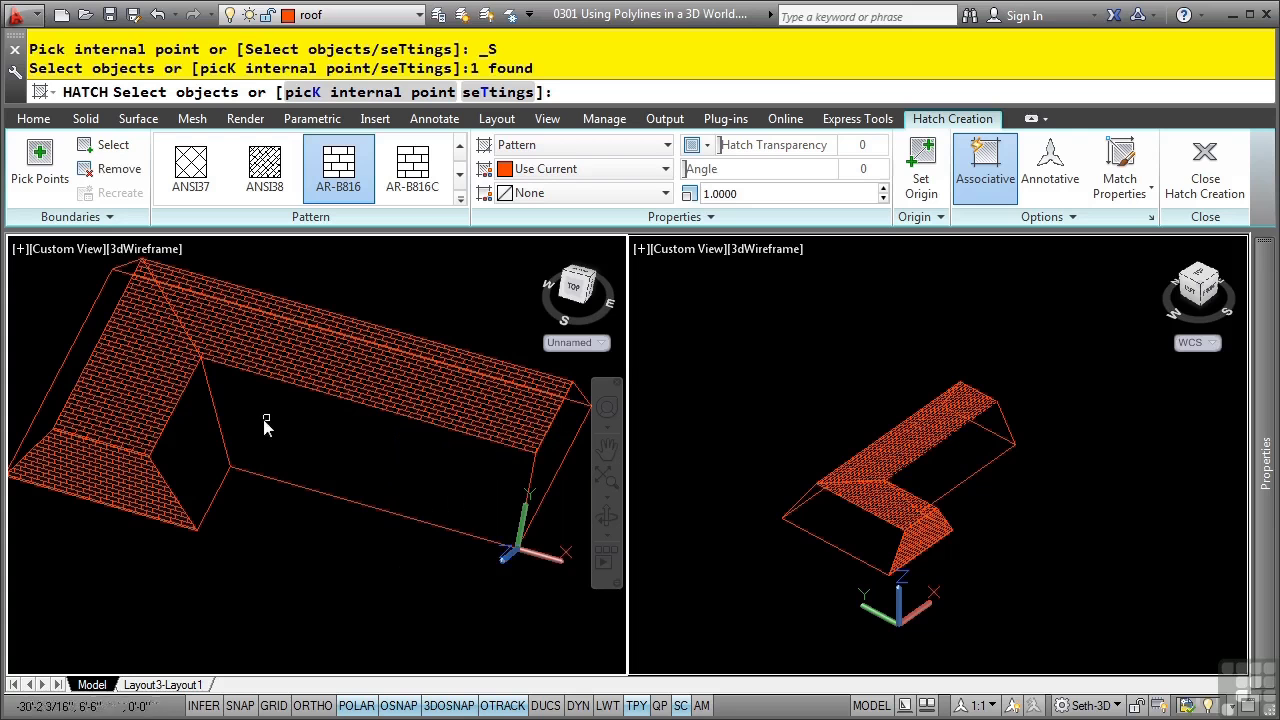
pyautogui.click(222, 430)
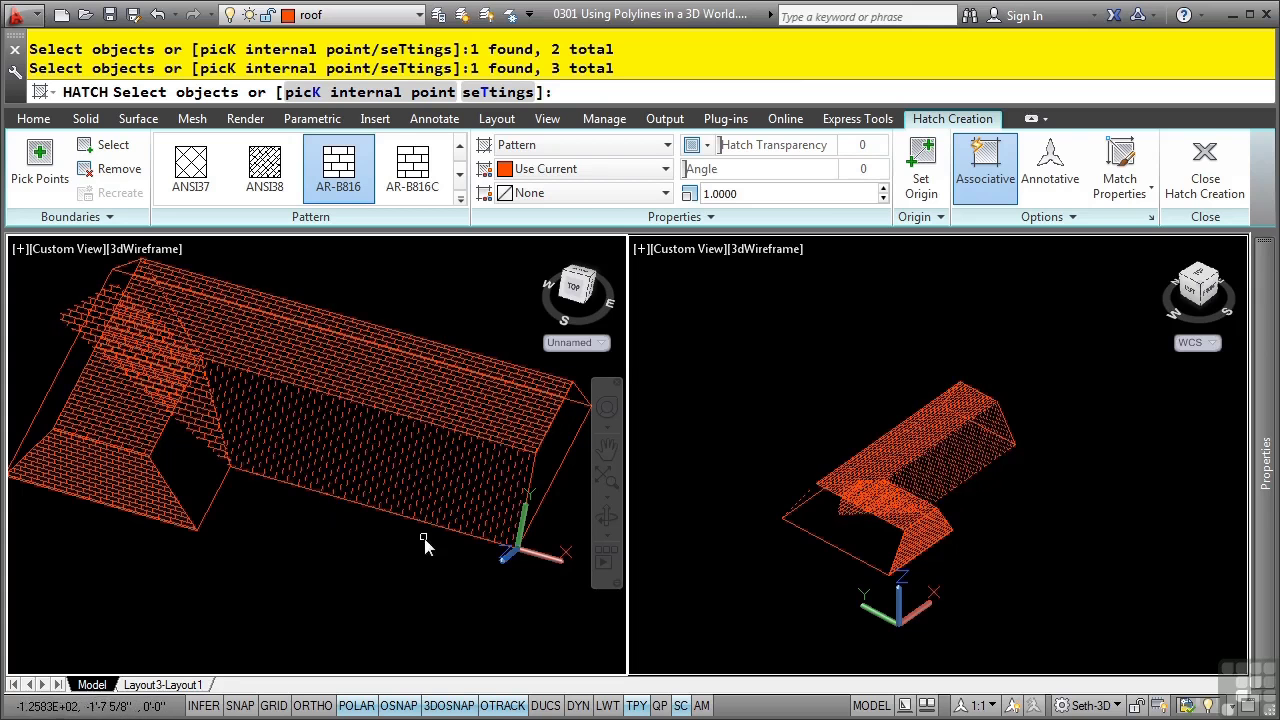
pyautogui.click(535, 494)
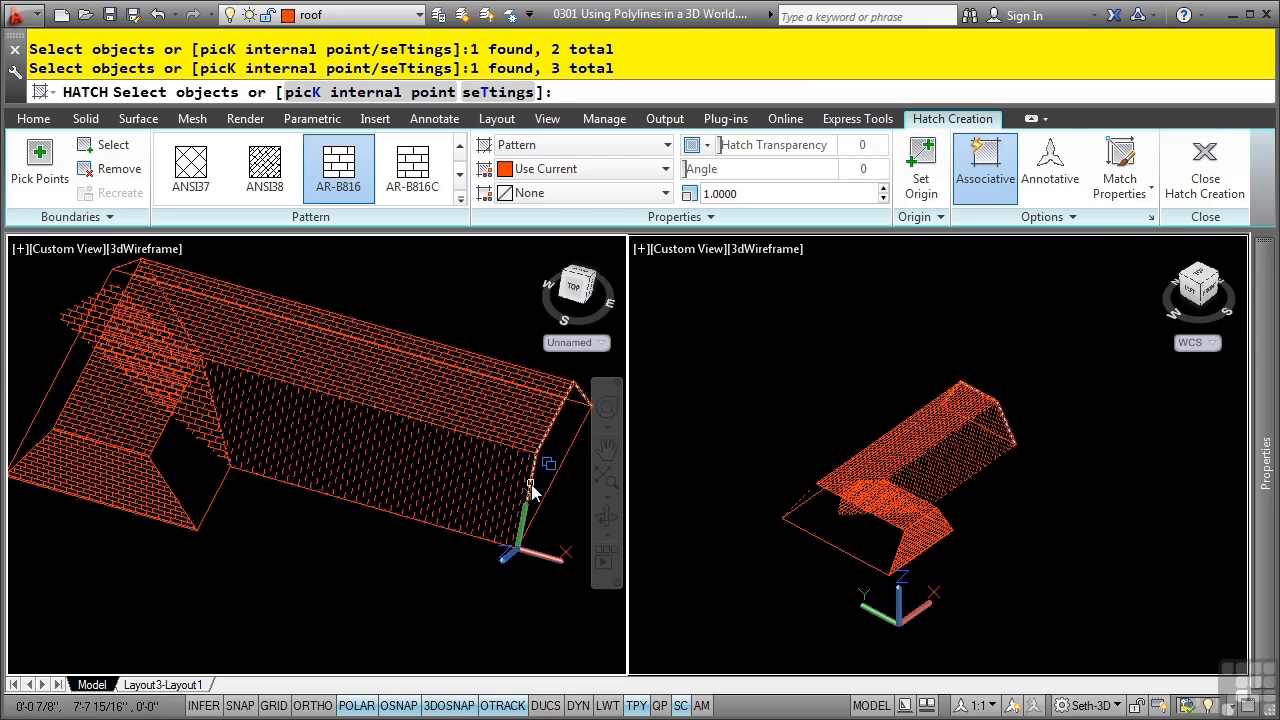
pyautogui.click(565, 536)
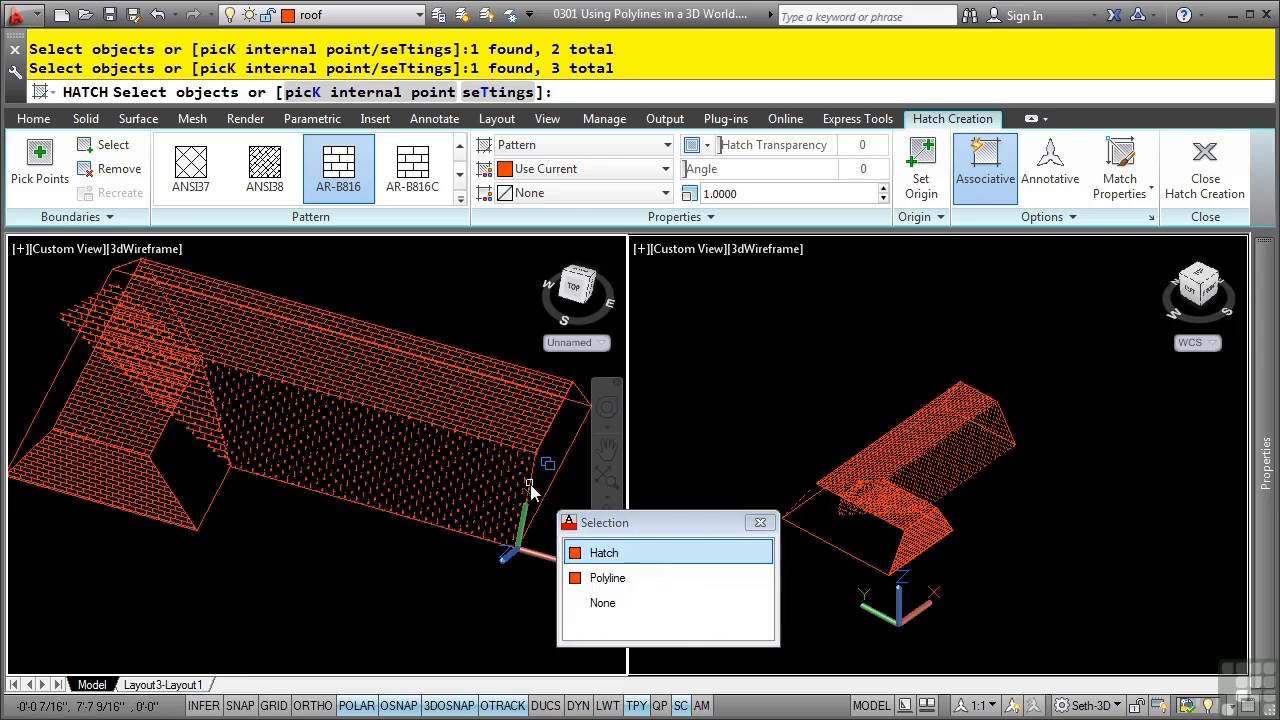
pyautogui.click(602, 577)
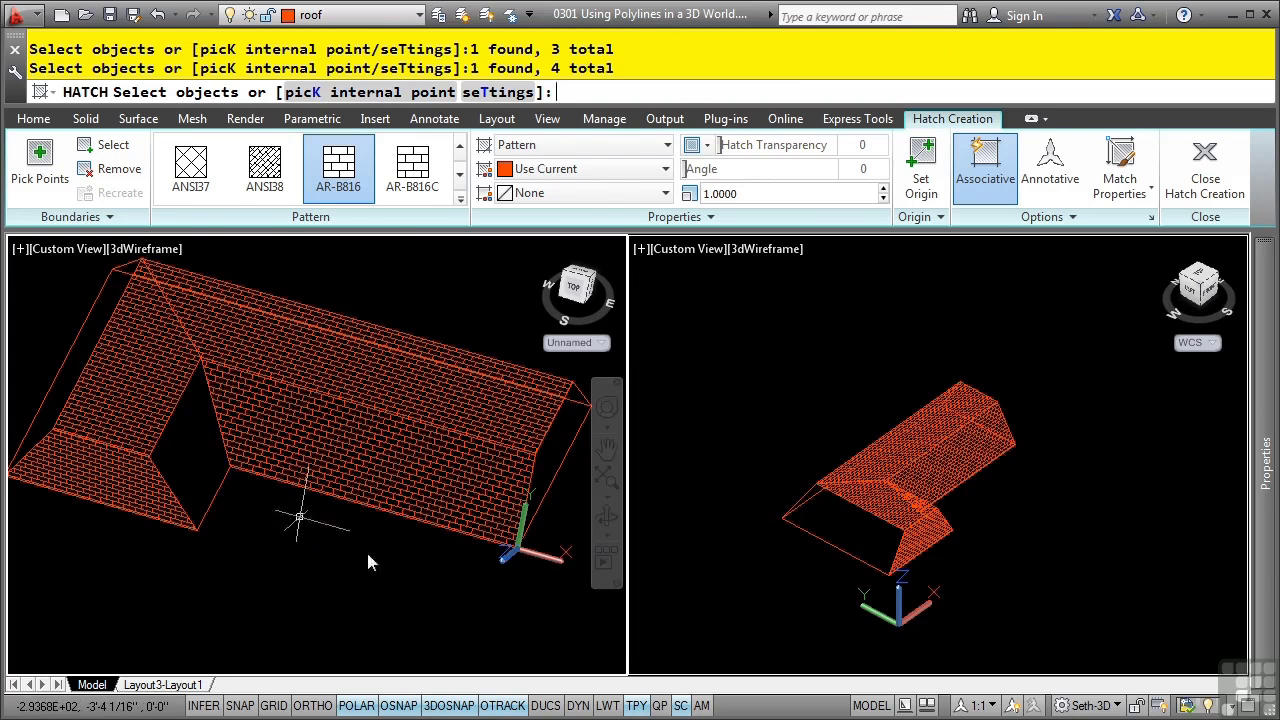
pyautogui.press('Return')
# Lay the UCS on the roof end face, origin on its bottom edge, Y axis up
pyautogui.click(518, 561)
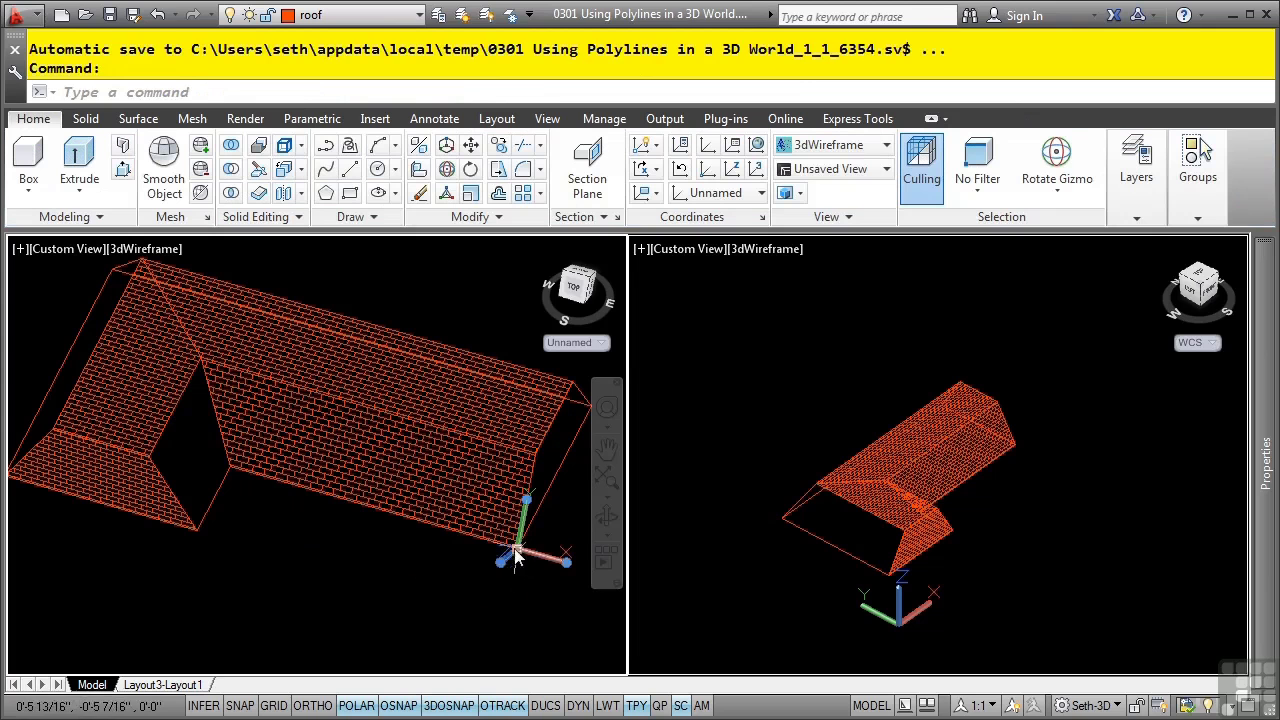
pyautogui.click(515, 557)
pyautogui.keyDown('shift'); pyautogui.moveTo(455, 553); pyautogui.dragTo(423, 509, button='middle'); pyautogui.keyUp('shift')
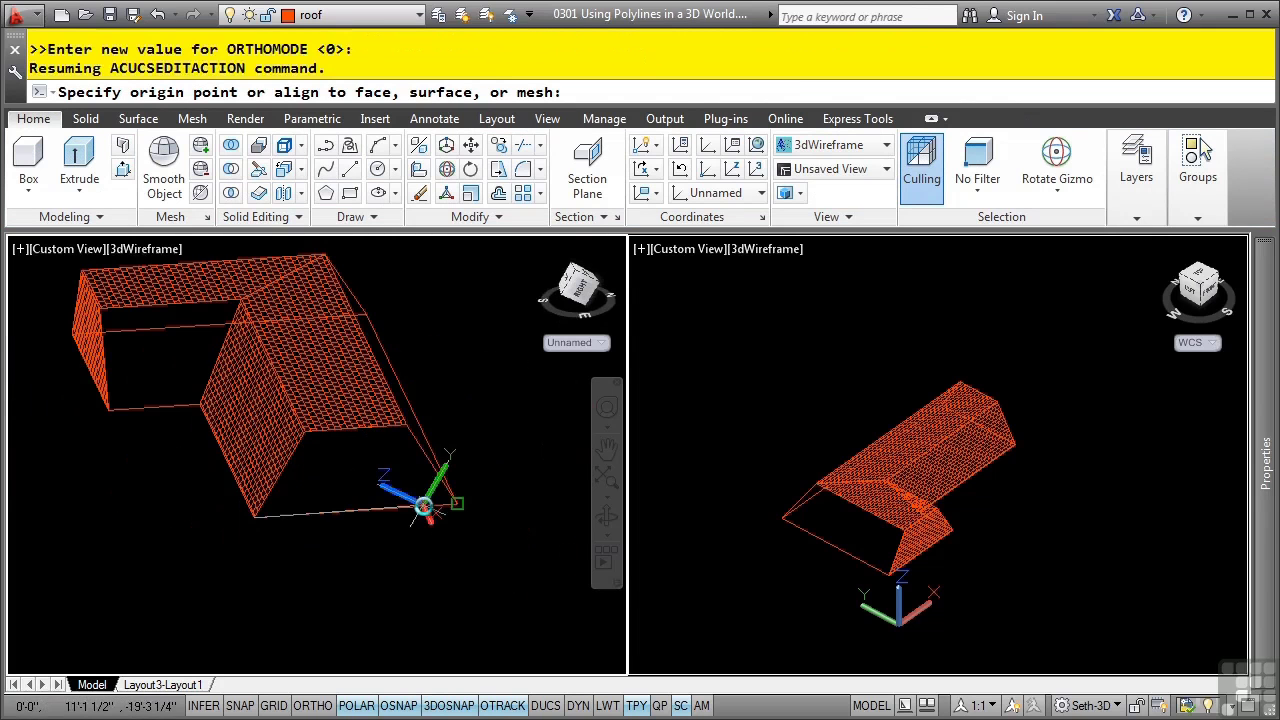
pyautogui.click(356, 508)
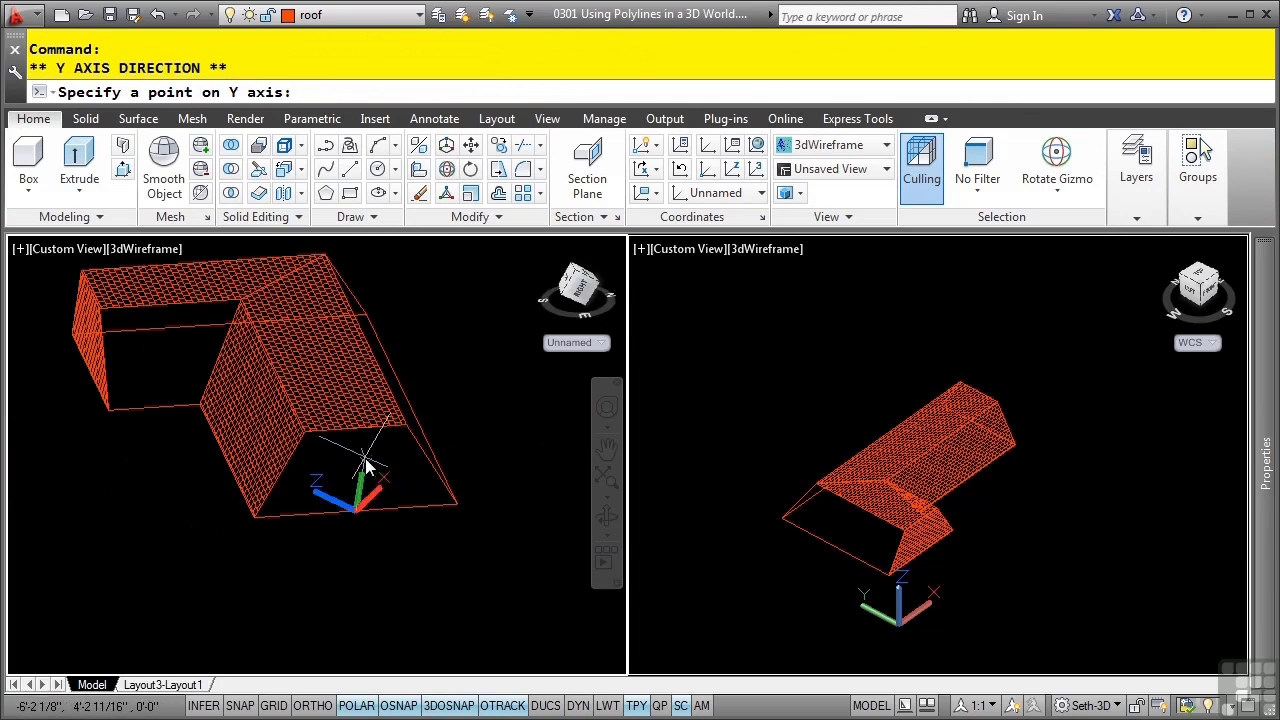
pyautogui.click(361, 442)
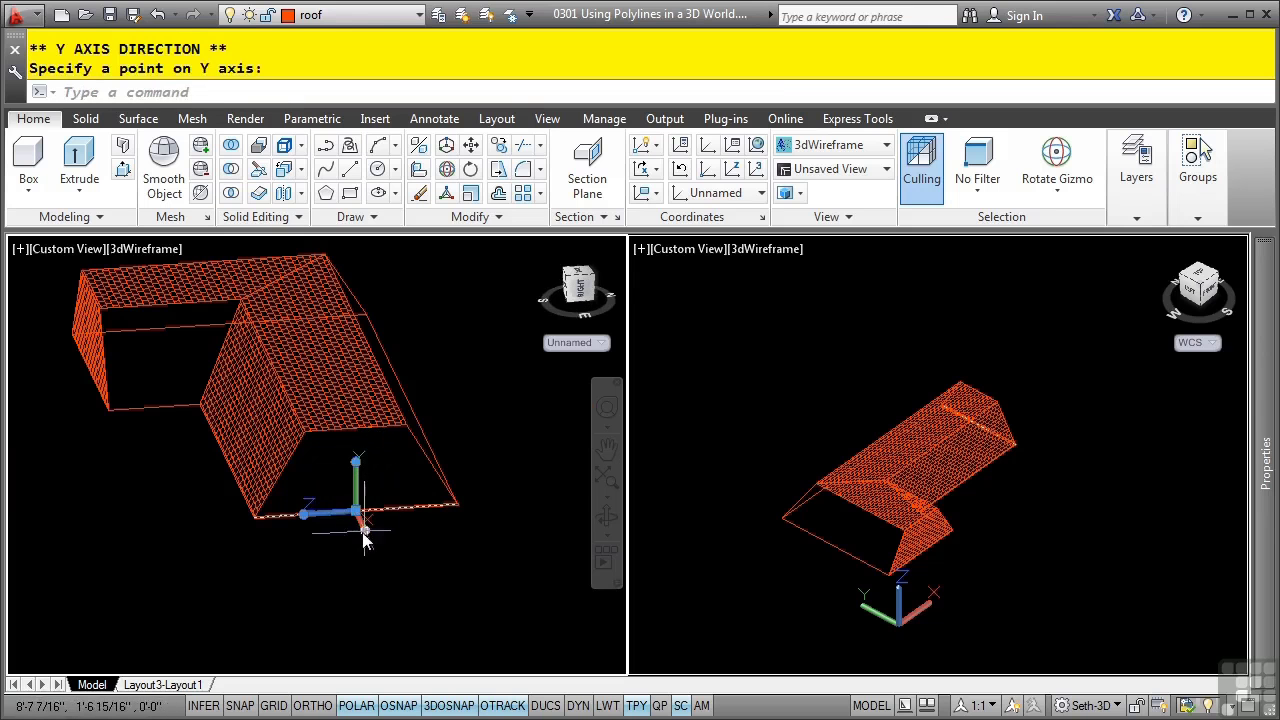
pyautogui.click(365, 528)
pyautogui.click(455, 512)
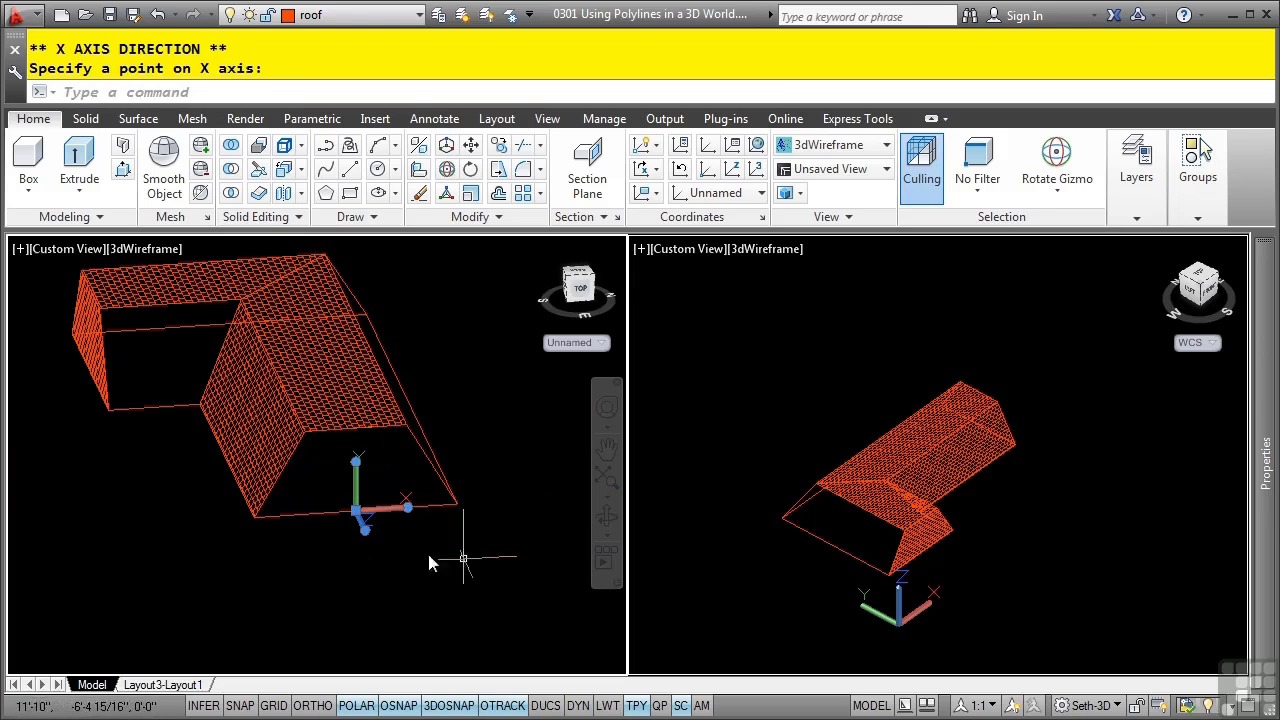
# Fill the roof end face with the brick hatch
pyautogui.write('h')
pyautogui.press('Return')
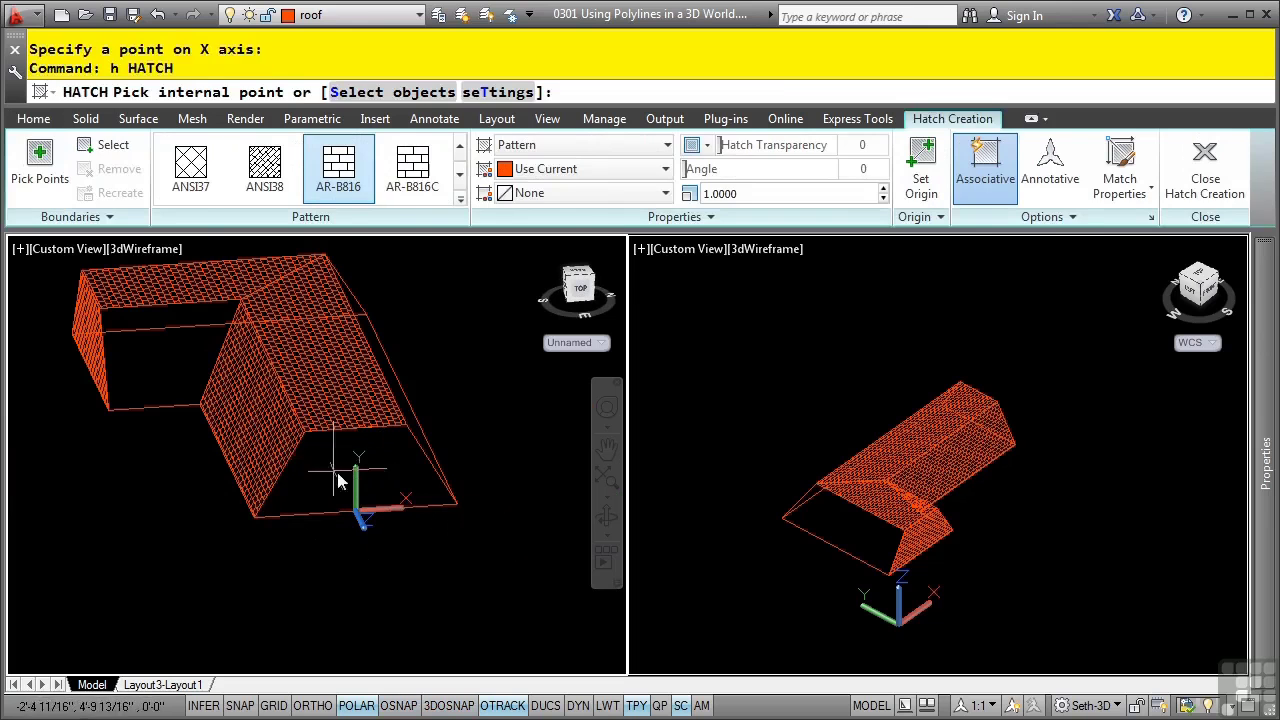
pyautogui.click(425, 508)
pyautogui.press('Return')
pyautogui.click(392, 519)
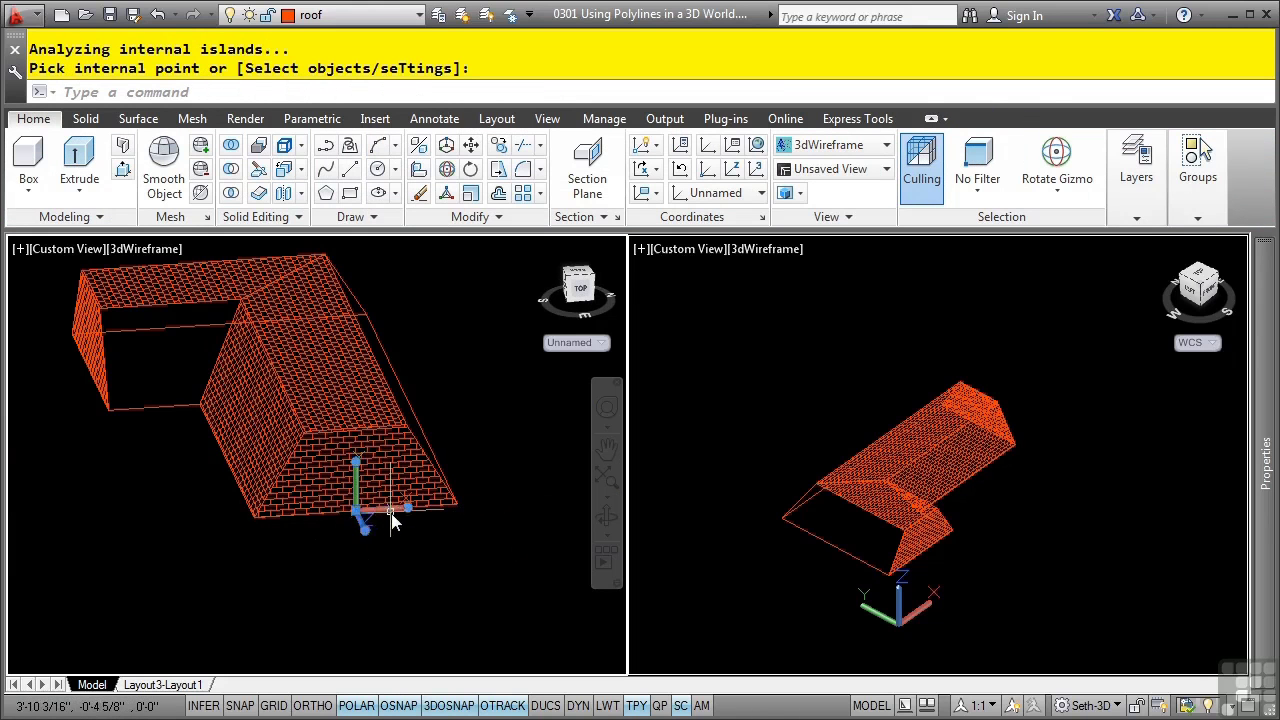
pyautogui.click(356, 513)
pyautogui.keyDown('shift'); pyautogui.moveTo(409, 517); pyautogui.dragTo(320, 489, button='middle'); pyautogui.keyUp('shift')
# Align the UCS to the long lower front face using its origin and axis grips
pyautogui.click(82, 515)
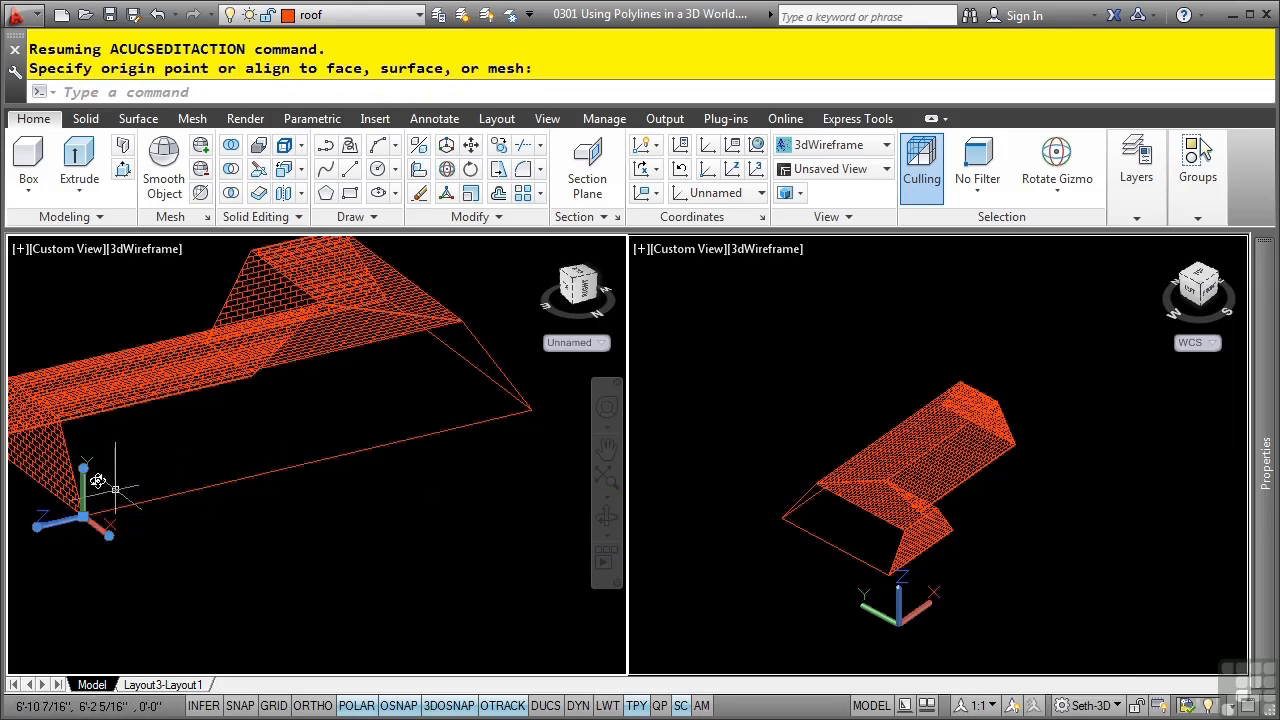
pyautogui.click(62, 468)
pyautogui.click(66, 441)
pyautogui.click(106, 508)
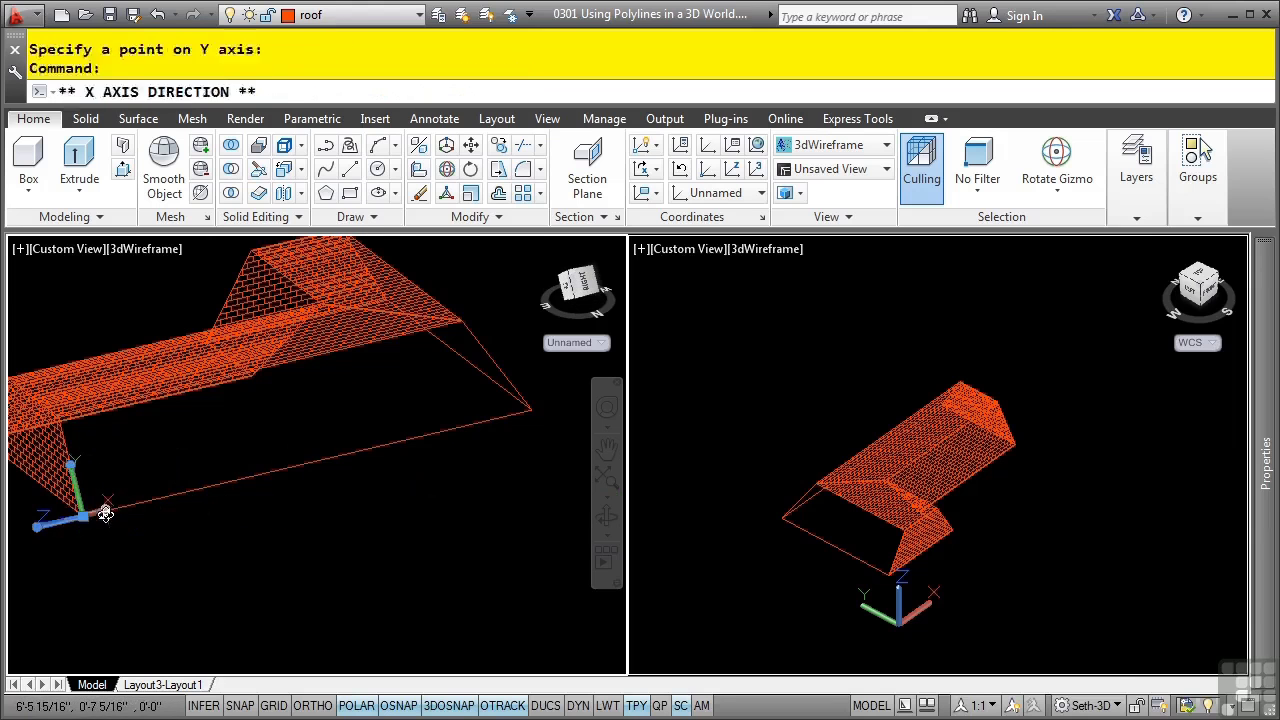
pyautogui.click(530, 410)
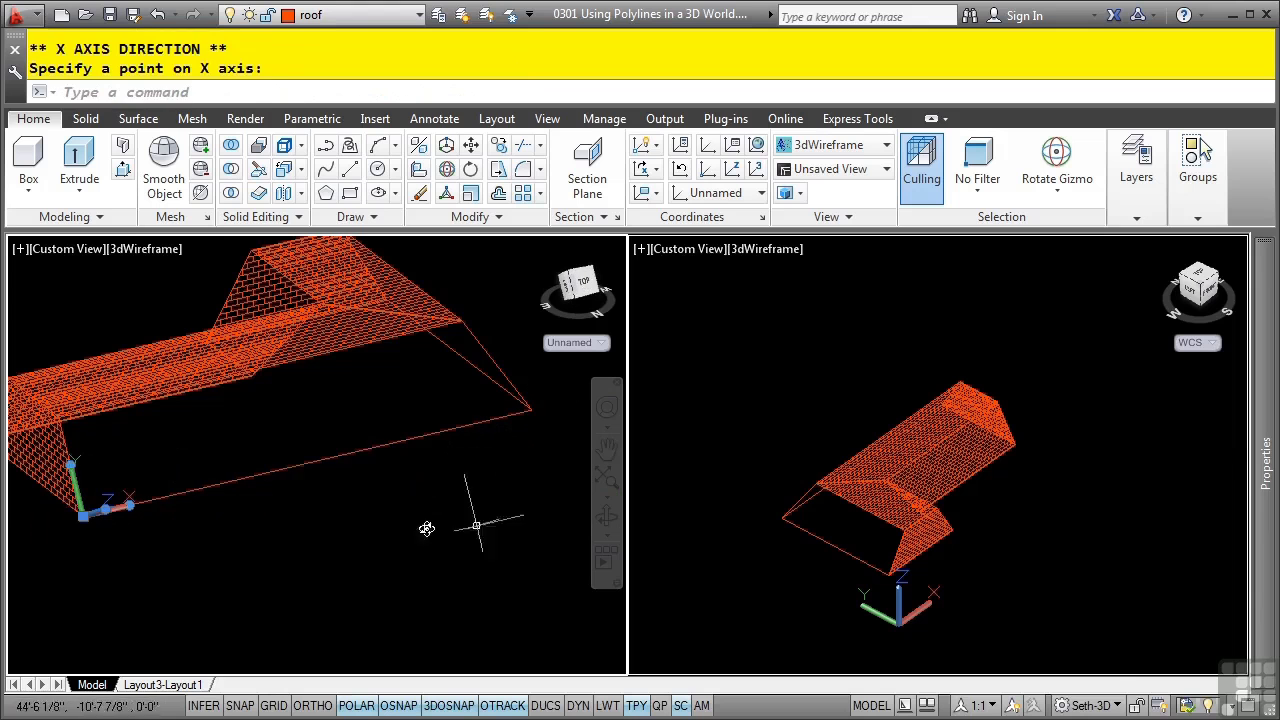
# Start a hatch on the front face and choose its upper edges as boundary objects
pyautogui.write('h')
pyautogui.press('Return')
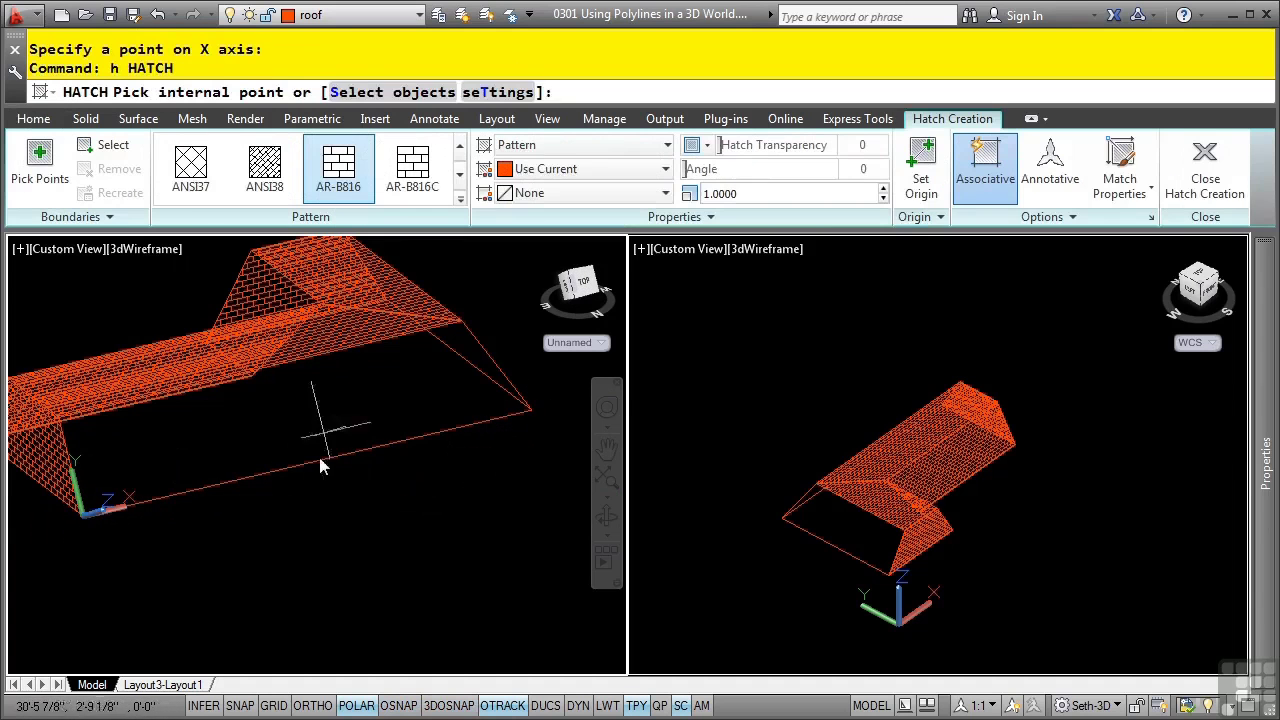
pyautogui.click(292, 451)
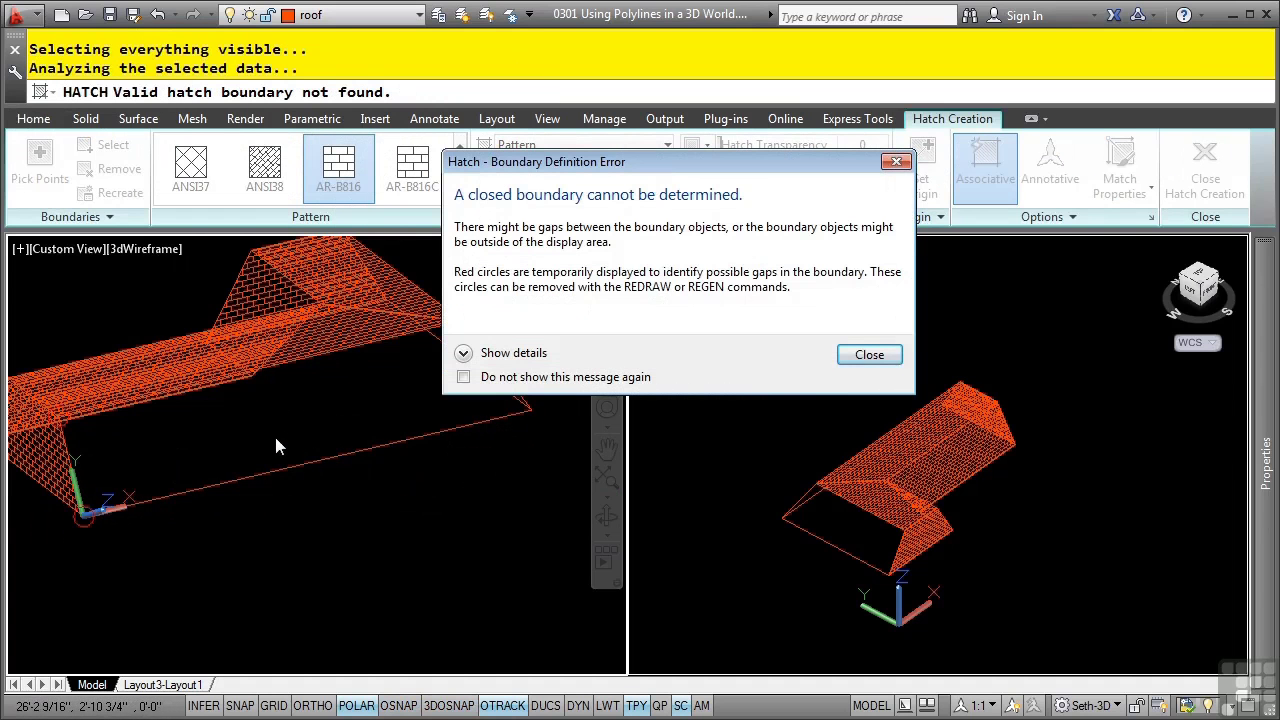
pyautogui.click(869, 355)
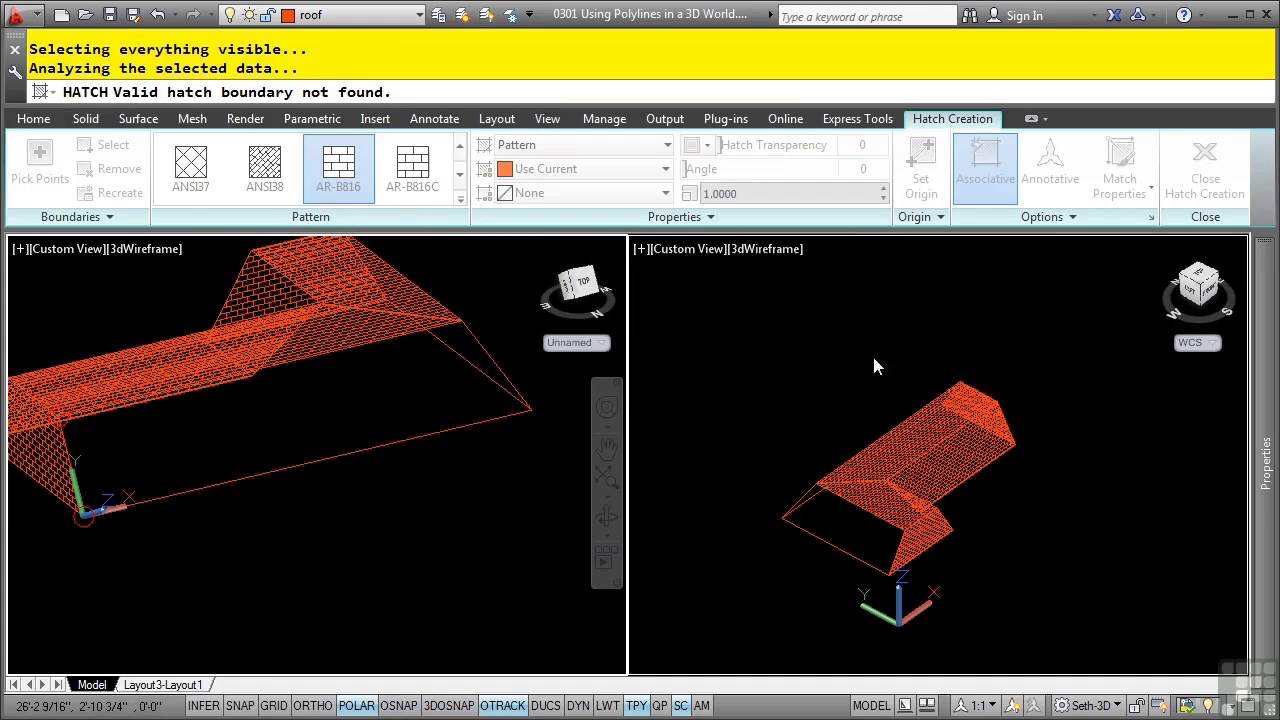
pyautogui.click(105, 145)
pyautogui.click(265, 369)
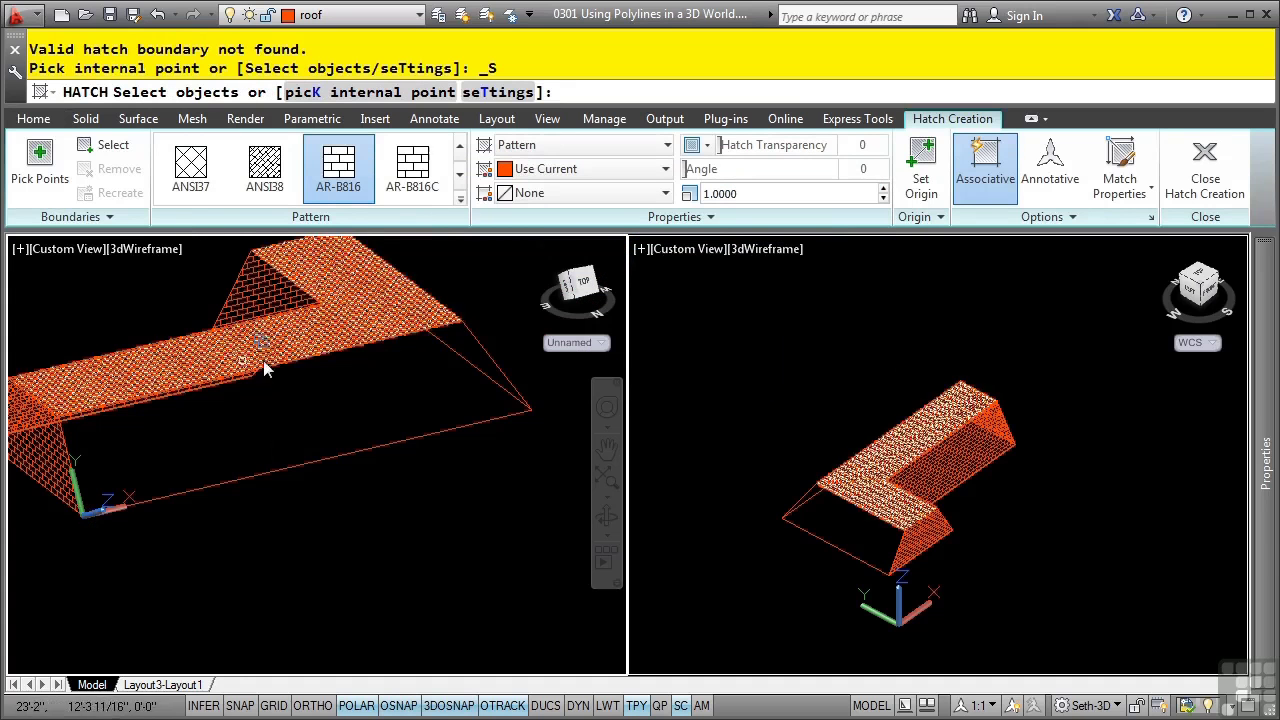
pyautogui.click(357, 355)
pyautogui.click(422, 420)
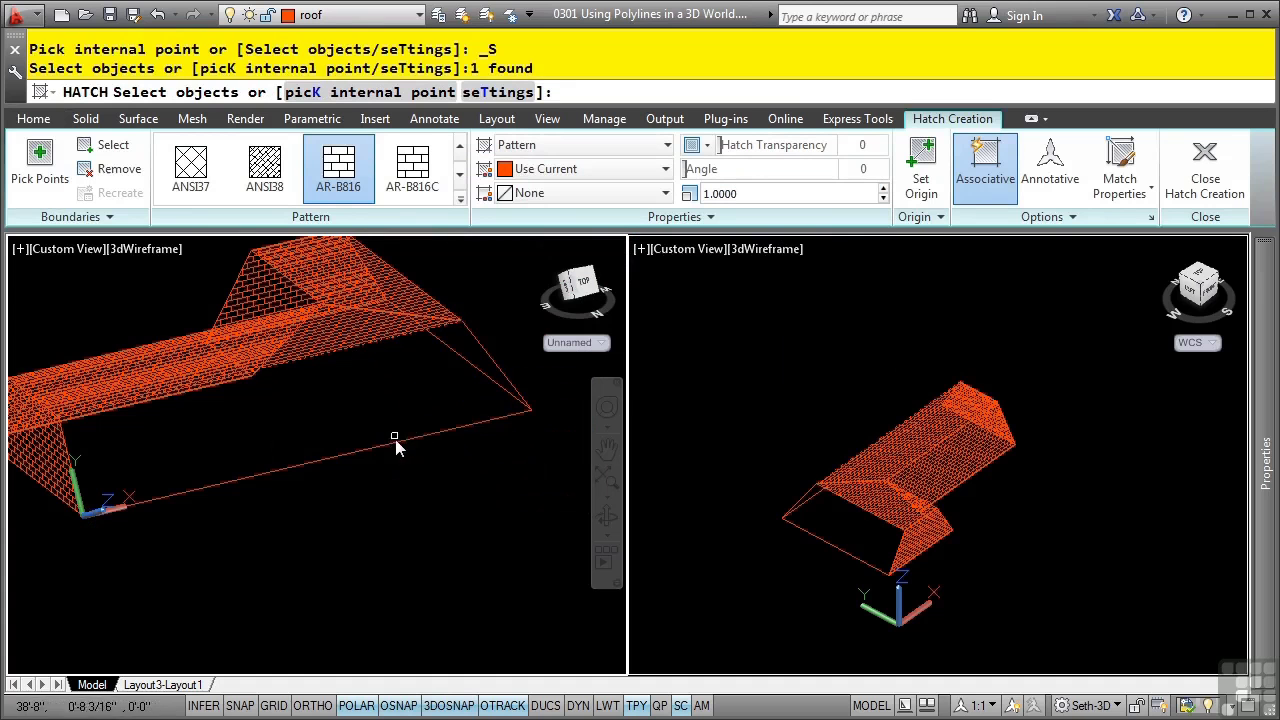
# Add the bottom, corner and last edges to complete the front face's brick hatch
pyautogui.click(257, 430)
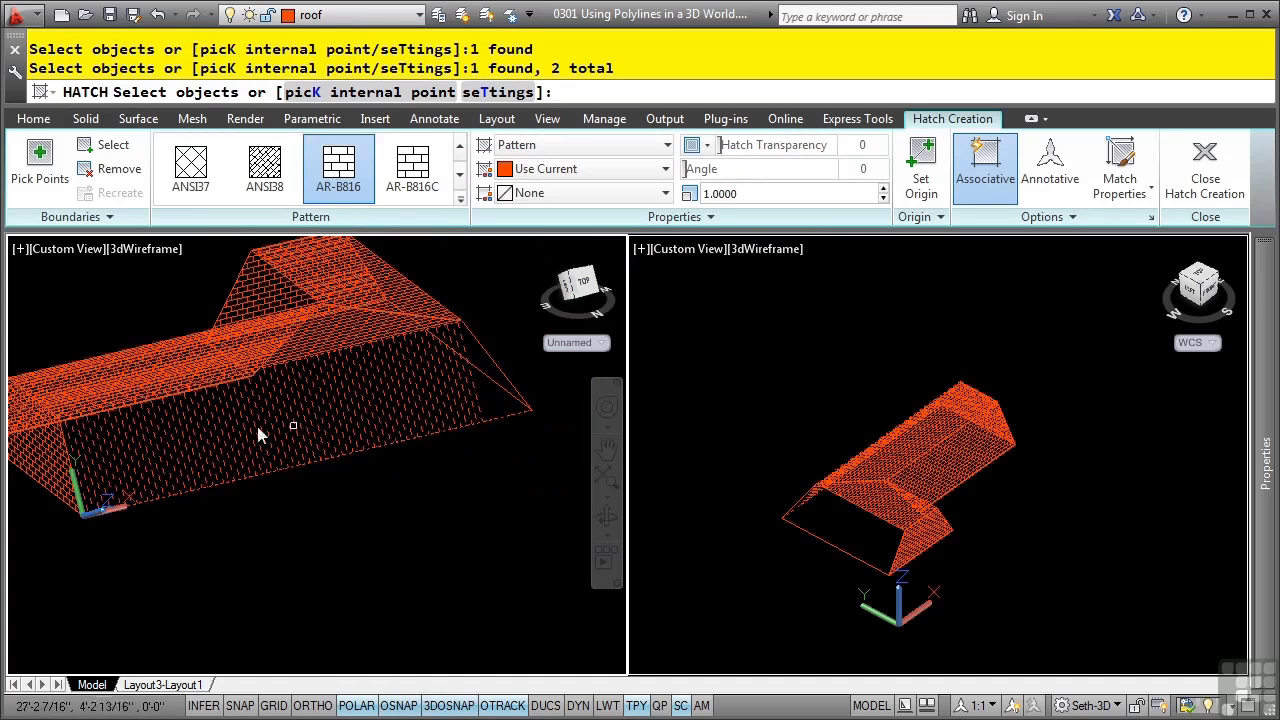
pyautogui.click(70, 449)
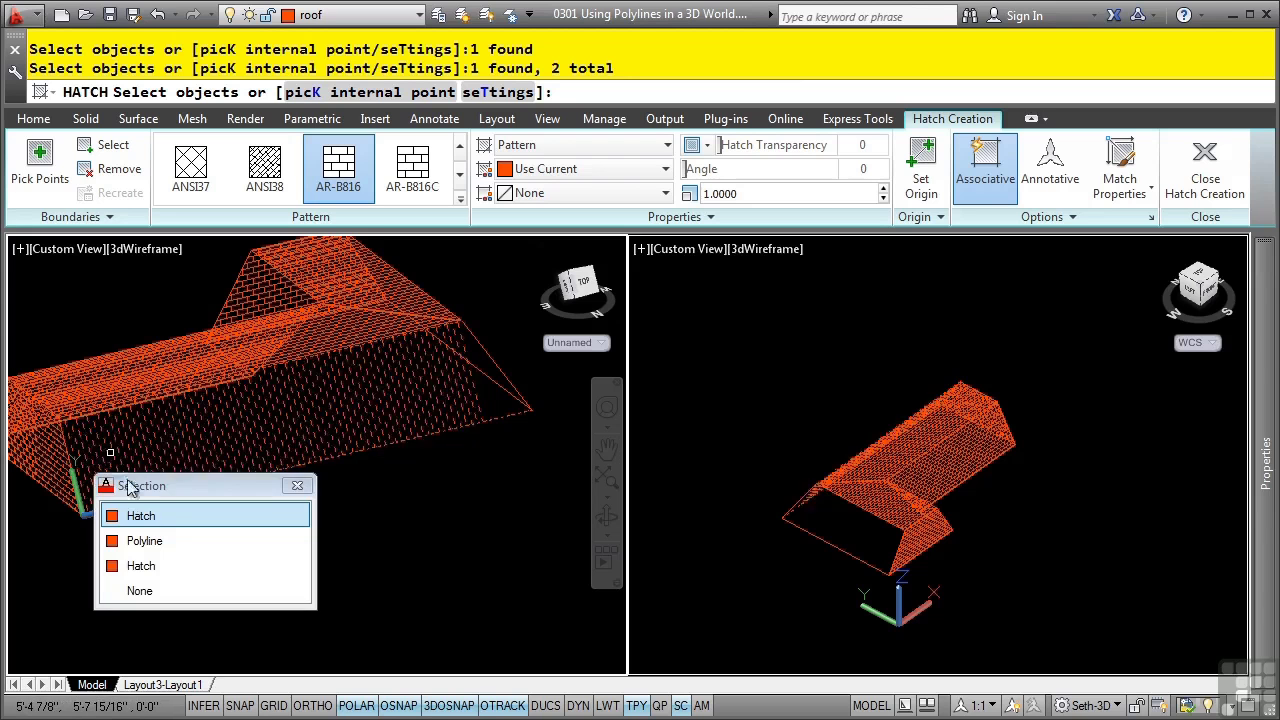
pyautogui.click(135, 540)
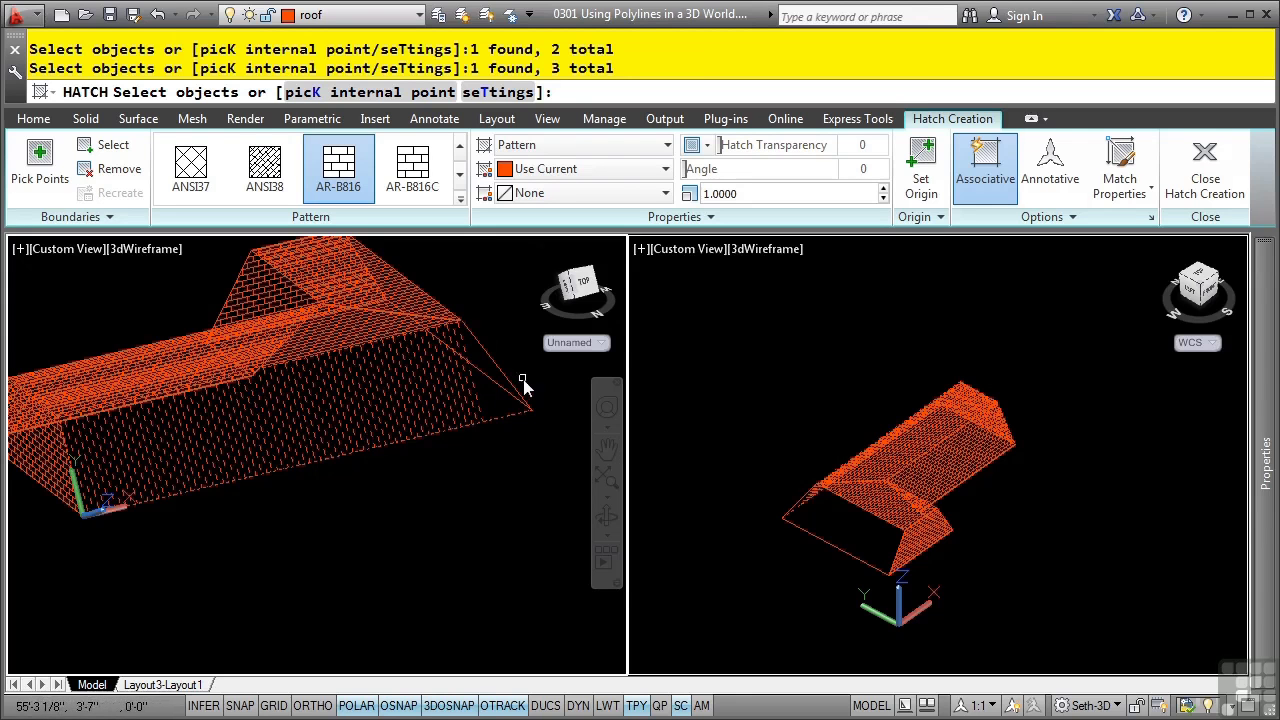
pyautogui.click(511, 379)
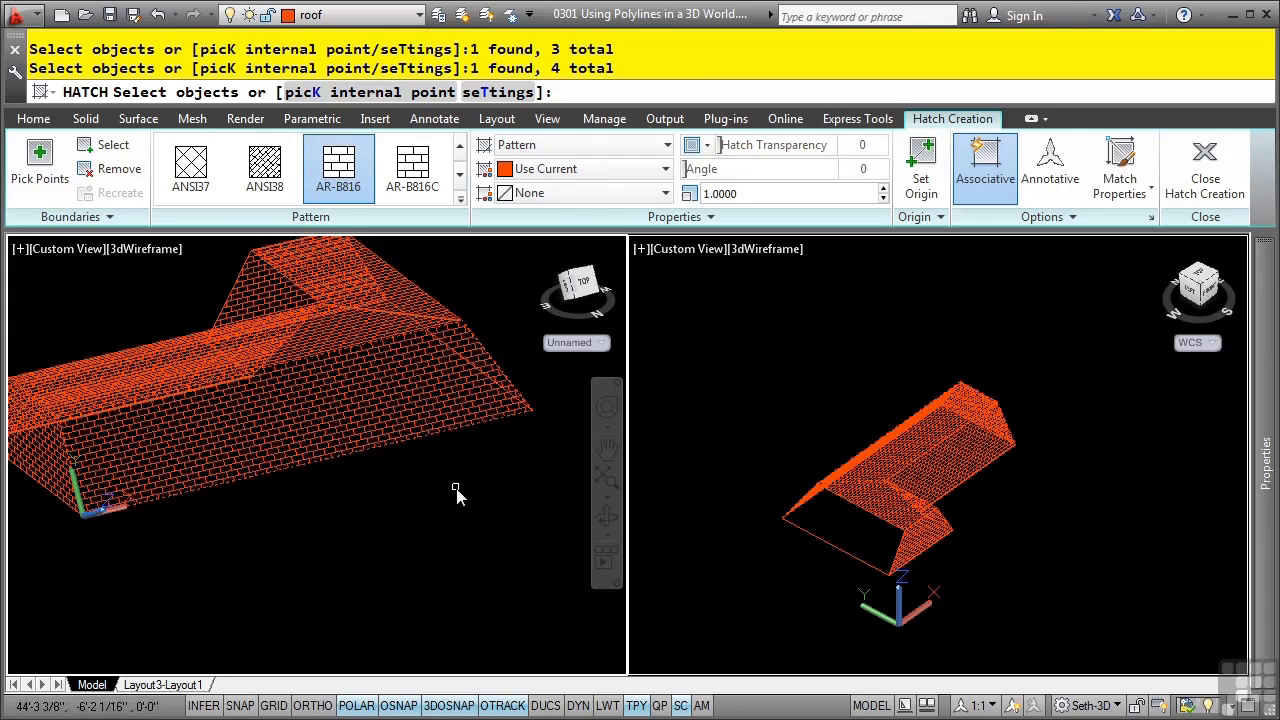
pyautogui.press('Return')
pyautogui.keyDown('shift'); pyautogui.moveTo(195, 524); pyautogui.dragTo(285, 561, button='middle'); pyautogui.keyUp('shift')
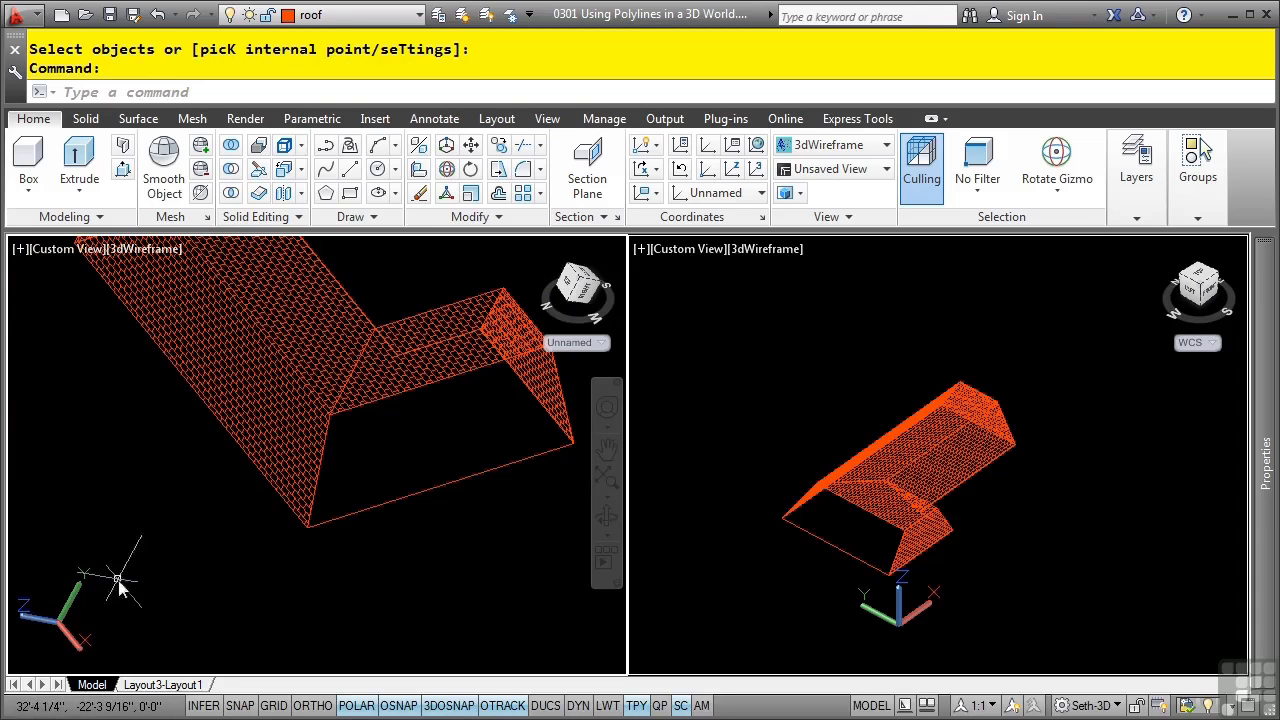
# Move the UCS origin to the inner-corner face's lower edge and align its axes
pyautogui.click(79, 595)
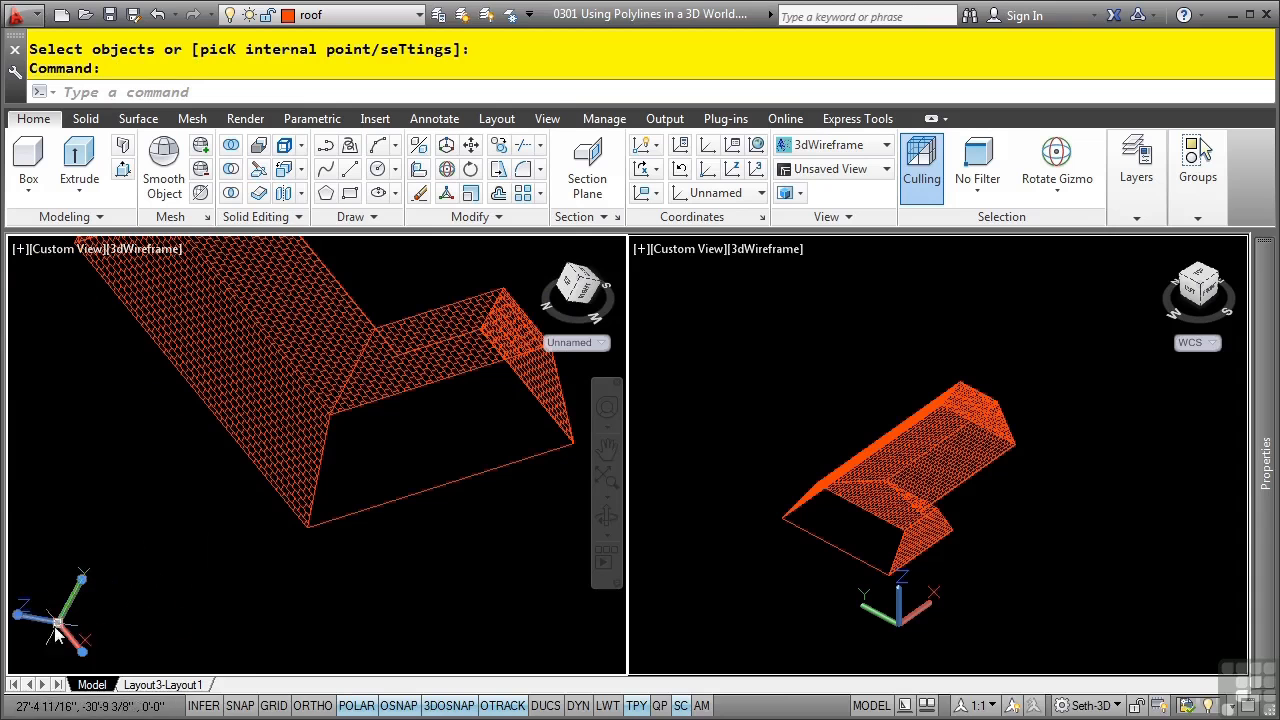
pyautogui.click(78, 592)
pyautogui.click(347, 533)
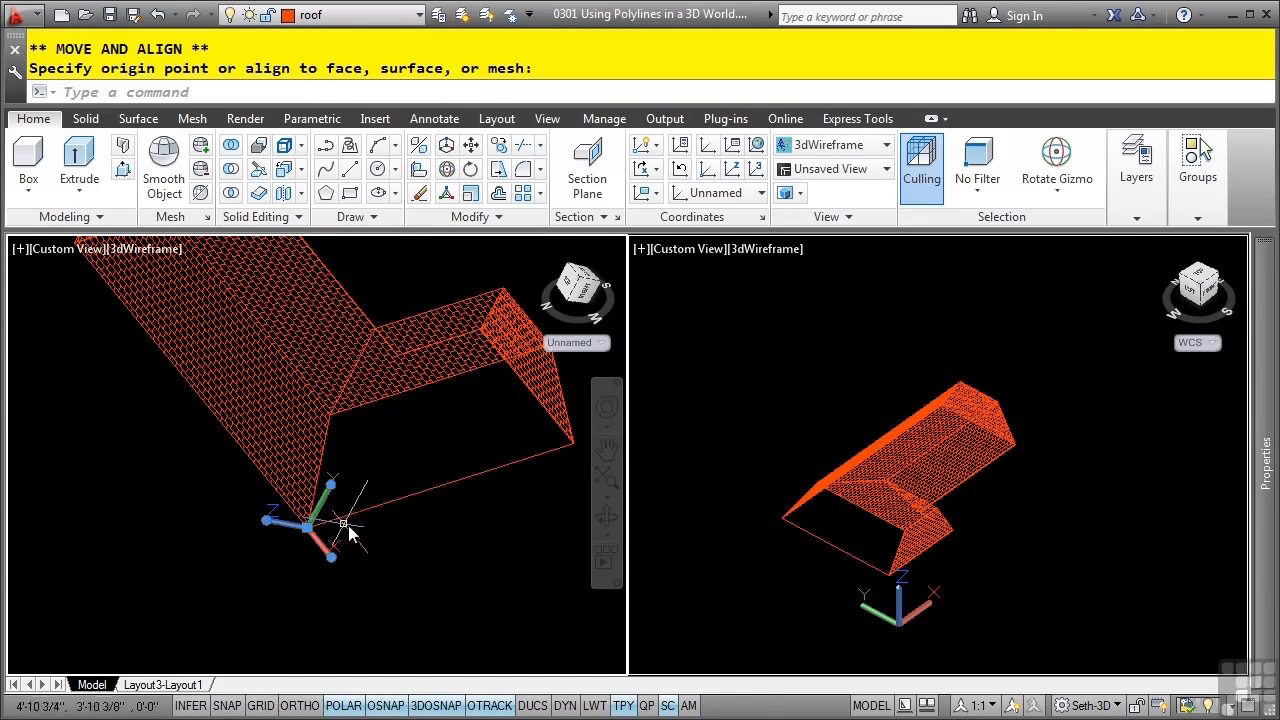
pyautogui.click(440, 487)
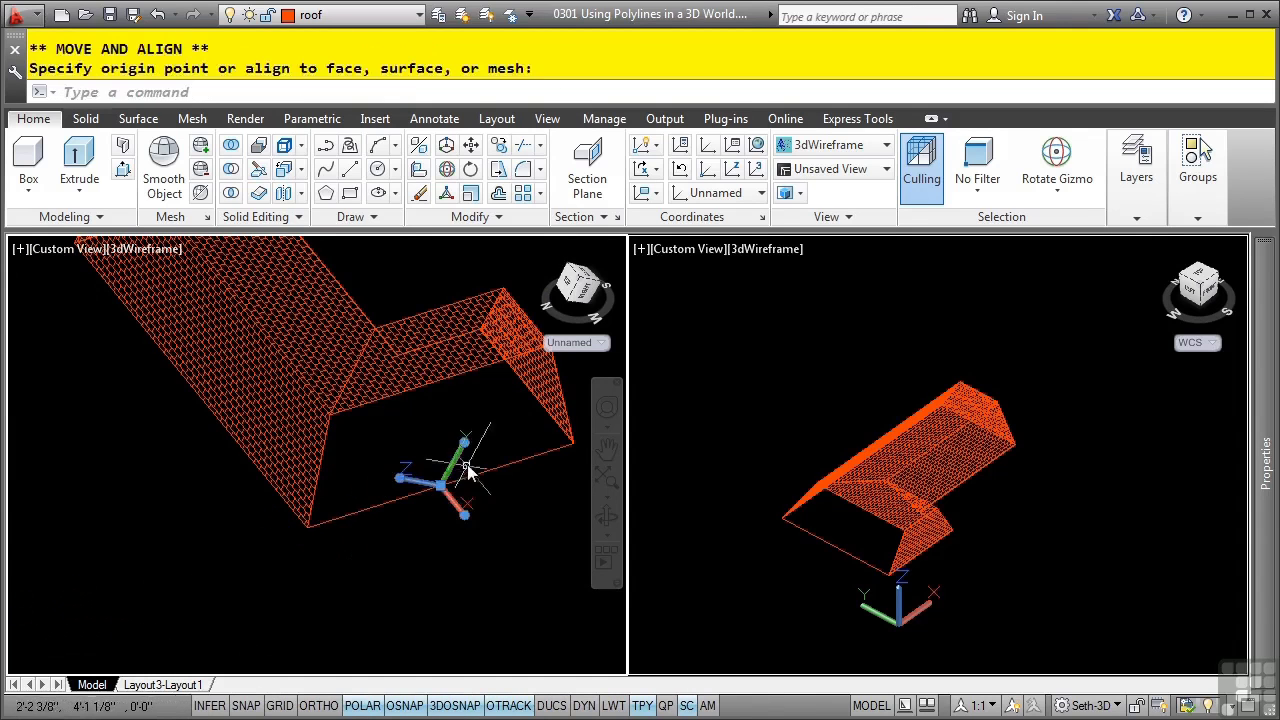
pyautogui.click(445, 450)
pyautogui.click(430, 440)
pyautogui.click(487, 464)
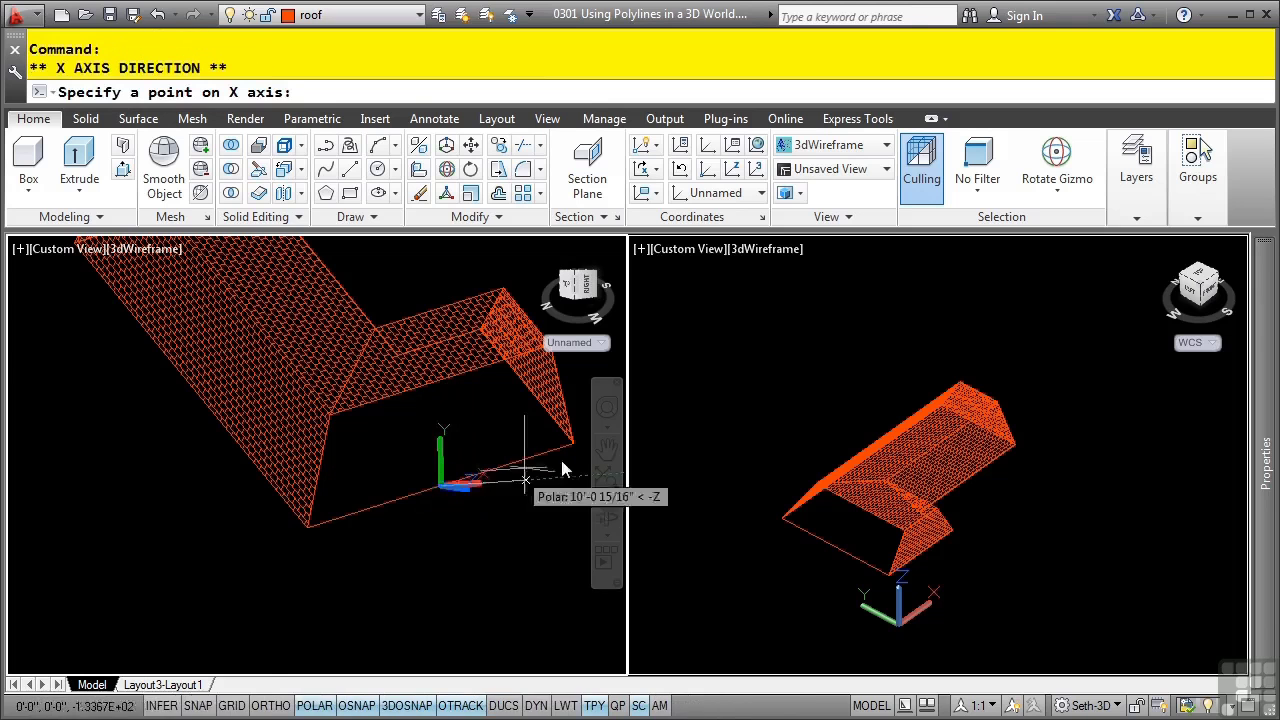
pyautogui.click(569, 455)
# Begin hatching the inner-corner face, choosing its first roof edge as a boundary
pyautogui.write('h')
pyautogui.press('Return')
pyautogui.click(476, 448)
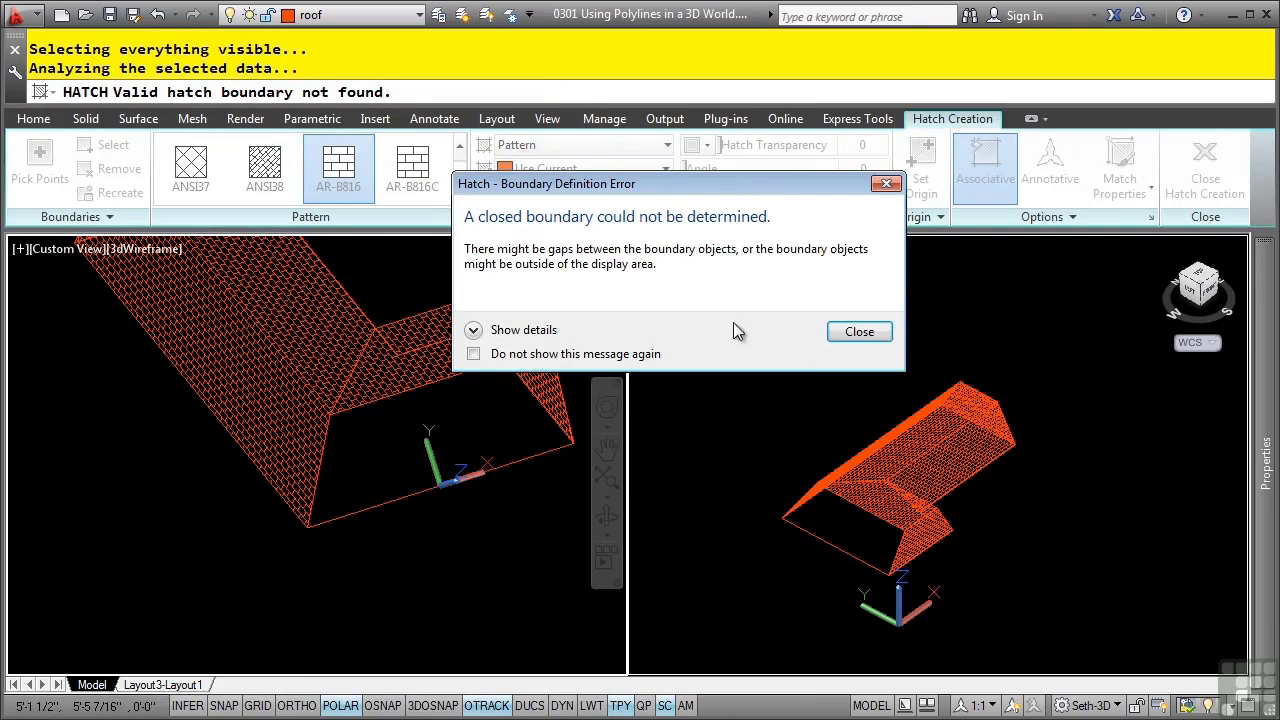
pyautogui.click(864, 336)
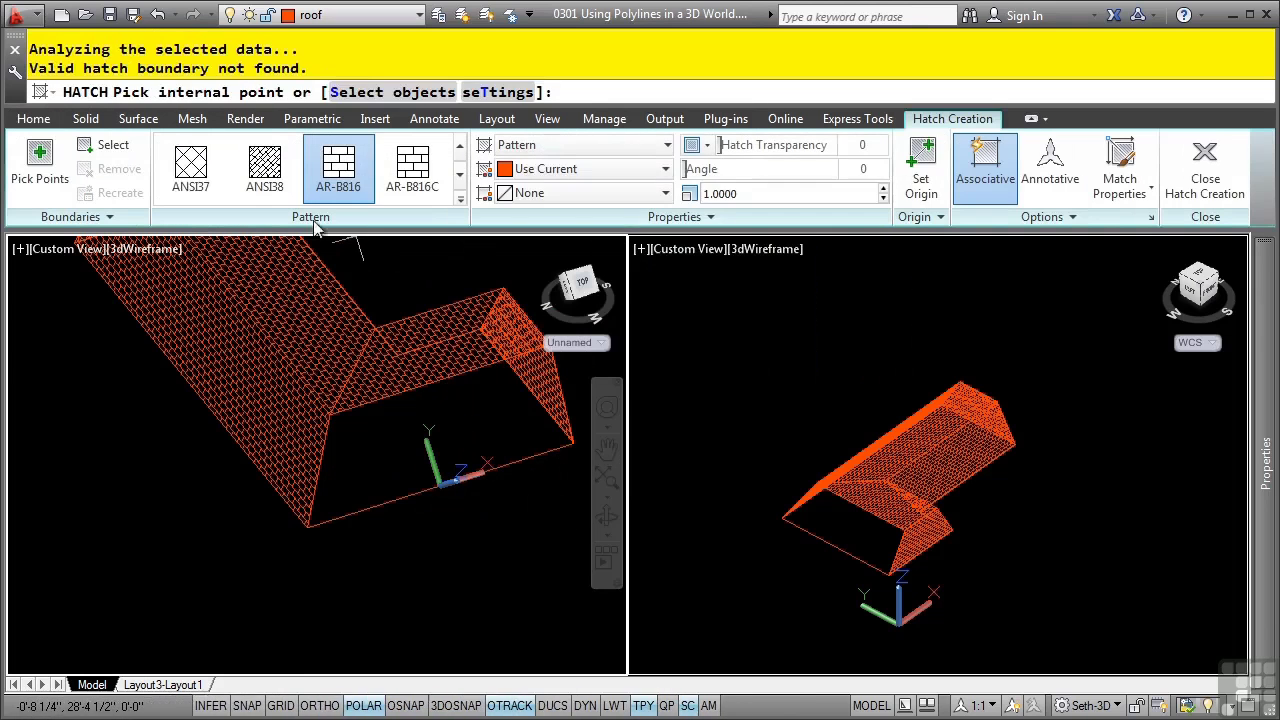
pyautogui.click(106, 145)
pyautogui.click(429, 391)
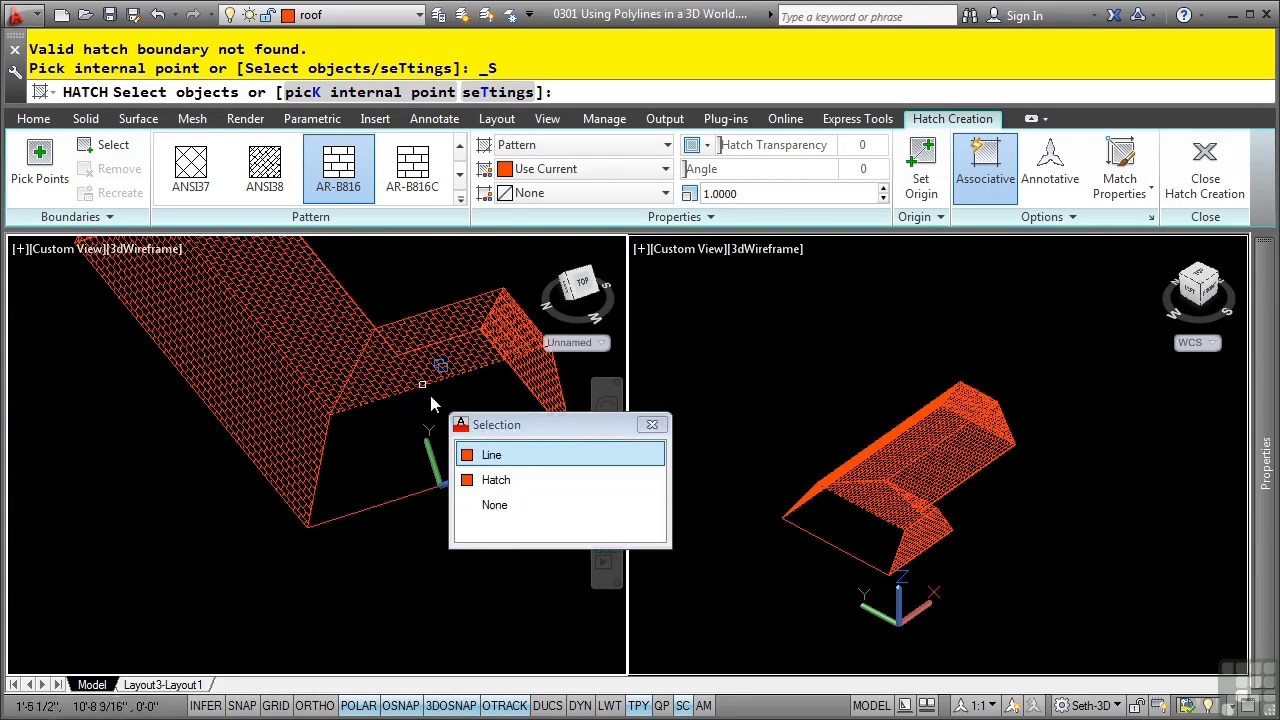
pyautogui.click(491, 452)
# Add the remaining edges and right-edge polyline to finish the face's AR-B816 hatch
pyautogui.click(330, 478)
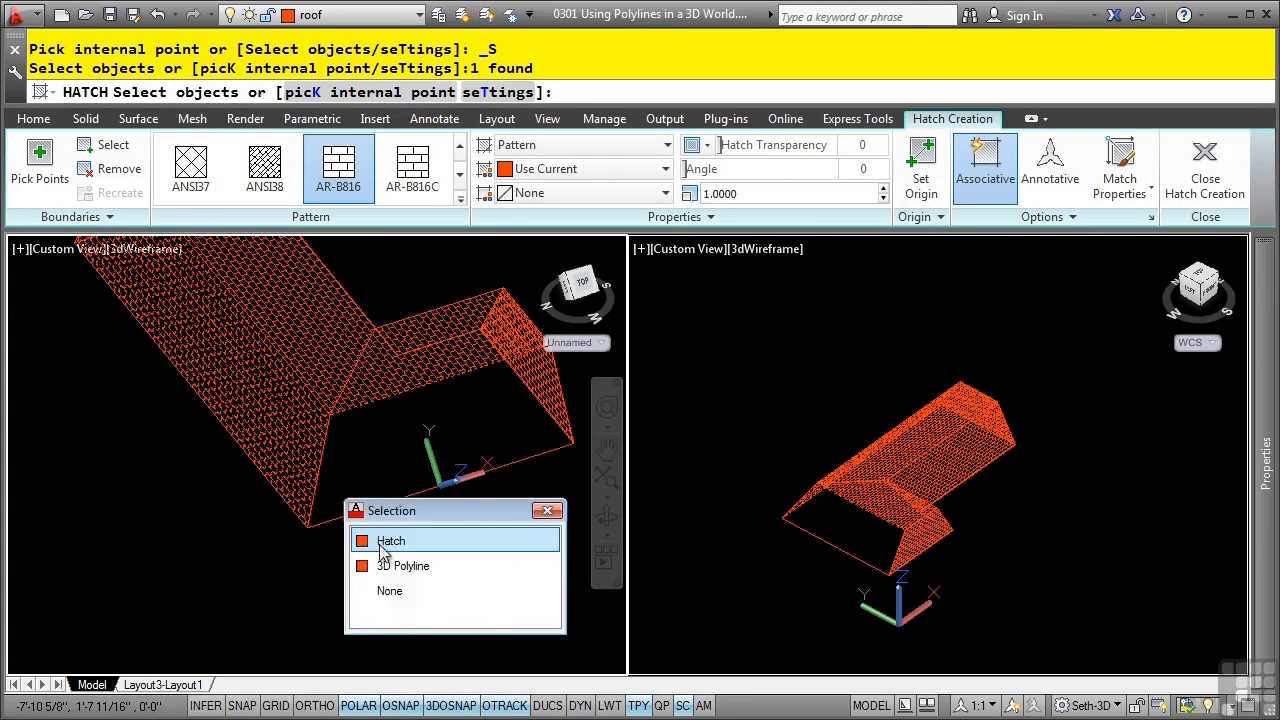
pyautogui.click(385, 540)
pyautogui.click(442, 500)
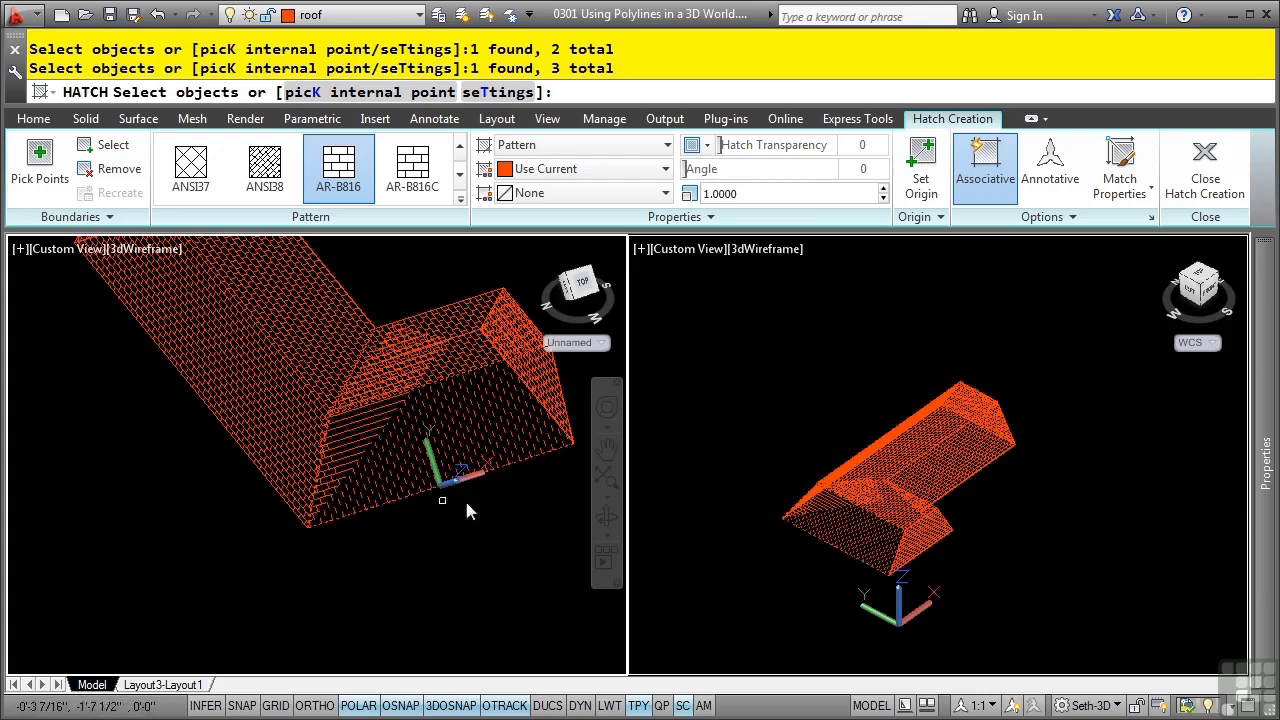
pyautogui.click(572, 418)
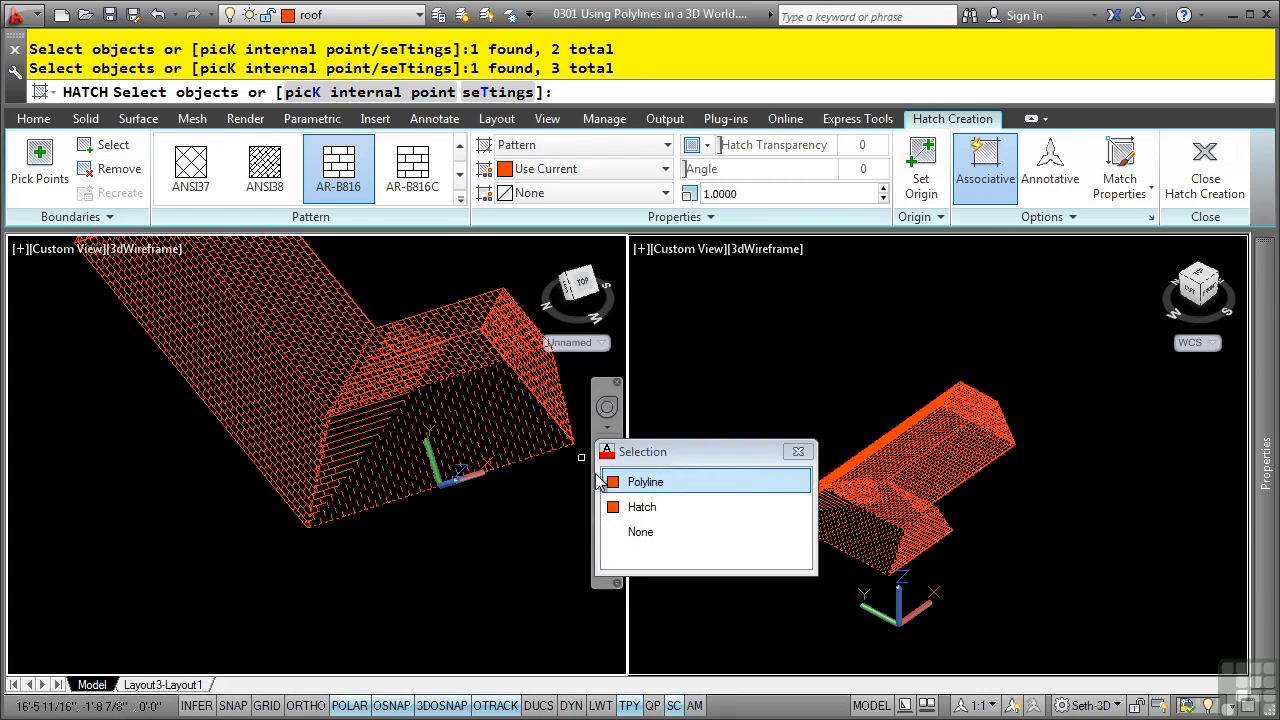
pyautogui.click(650, 484)
pyautogui.press('Return')
pyautogui.keyDown('shift'); pyautogui.moveTo(471, 572); pyautogui.dragTo(208, 322, button='middle'); pyautogui.keyUp('shift')
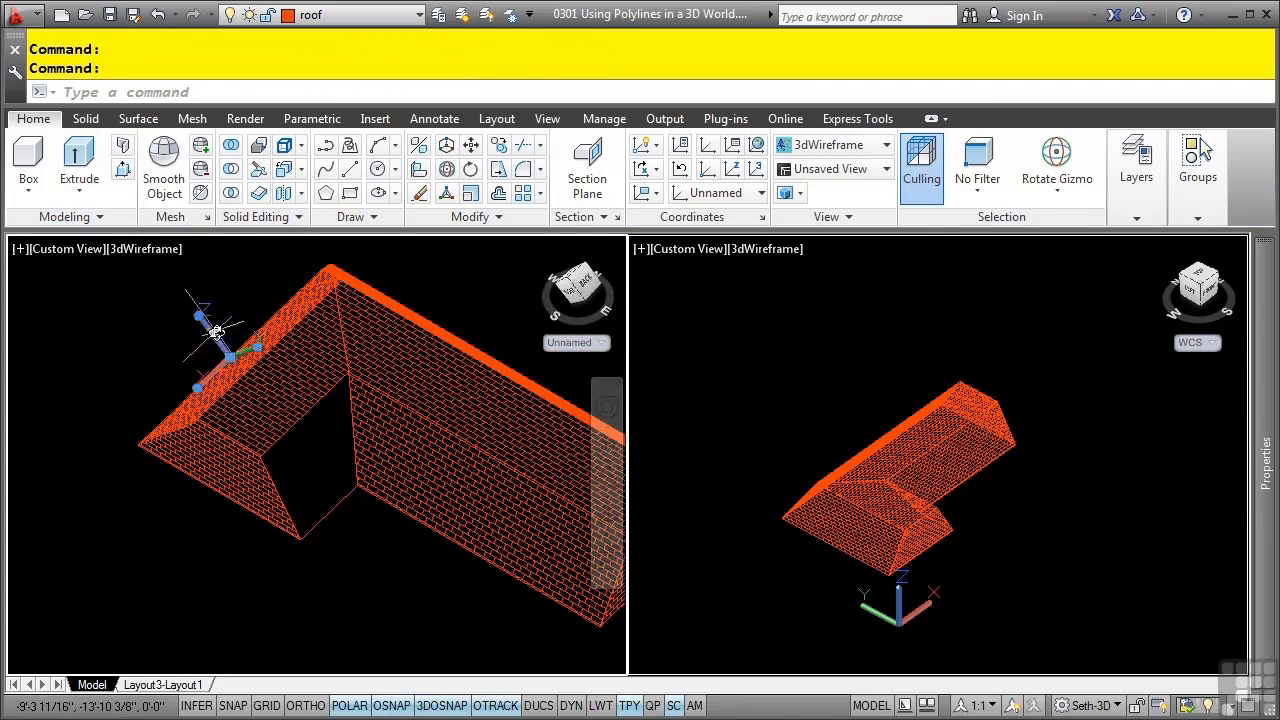
# Reposition the UCS origin to the roof's inner corner and align its axes
pyautogui.click(229, 355)
pyautogui.scroll(3, 229, 355)
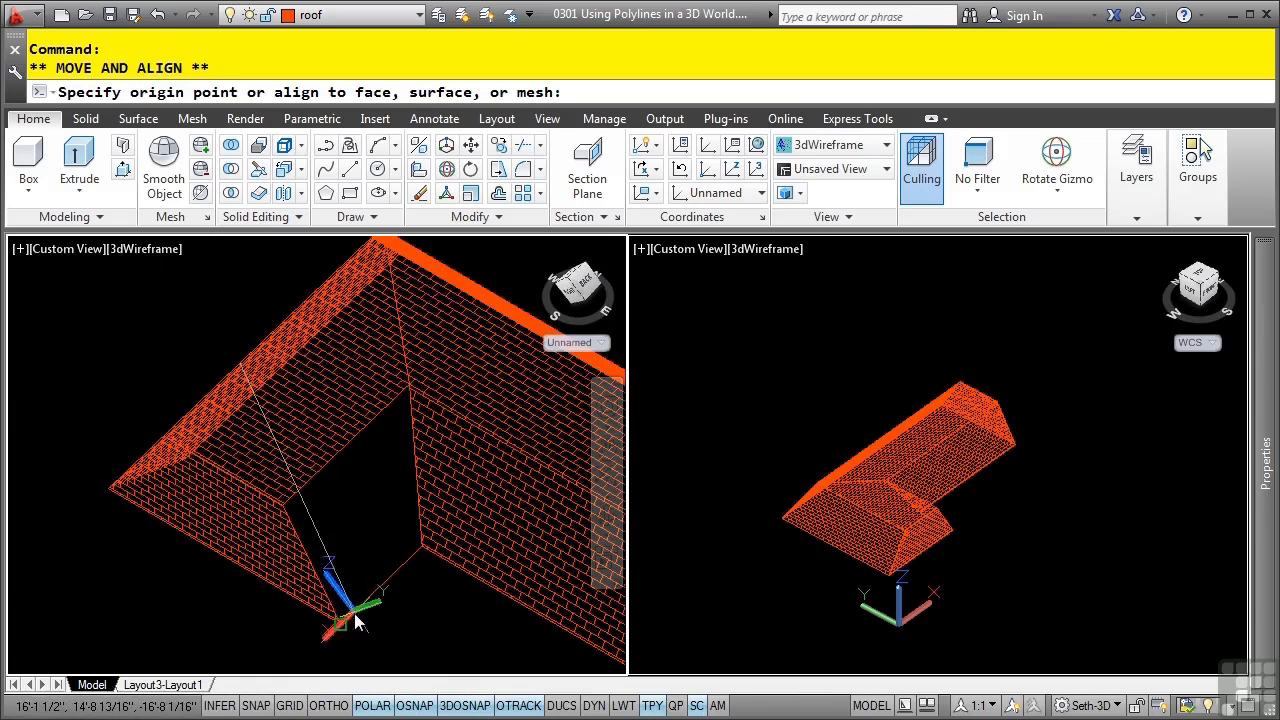
pyautogui.click(354, 614)
pyautogui.click(368, 614)
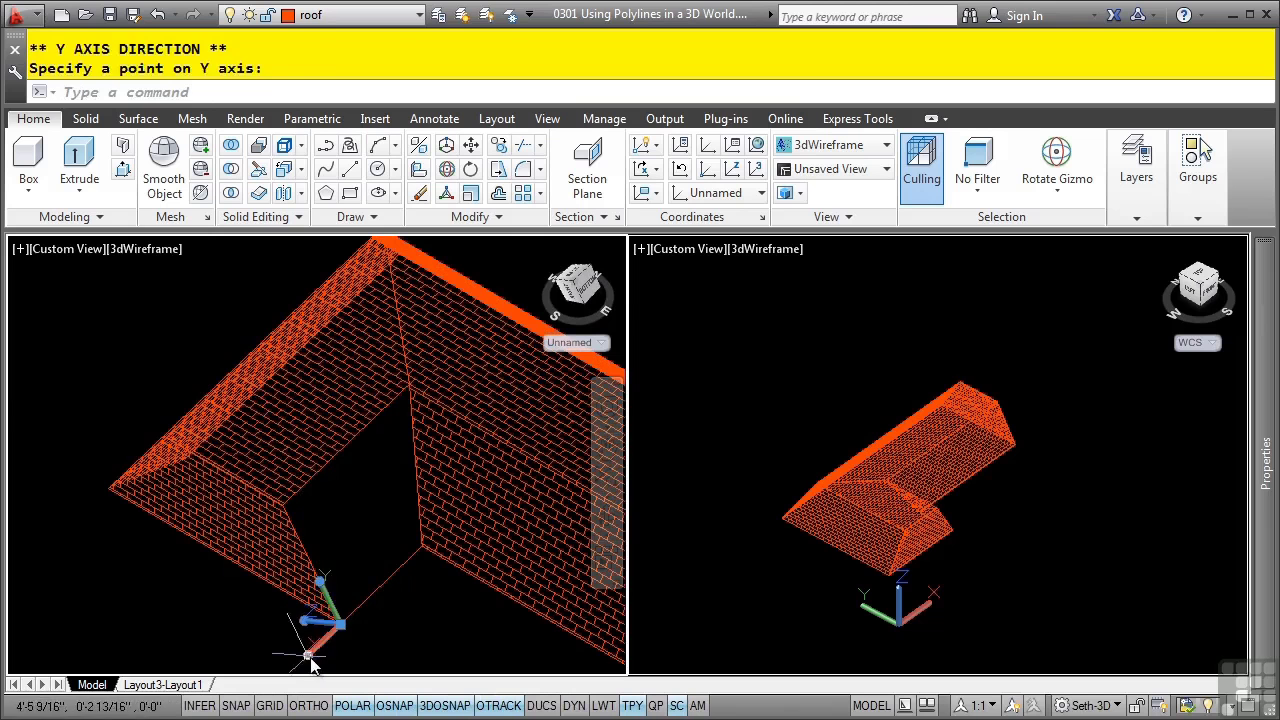
pyautogui.click(316, 664)
pyautogui.click(395, 628)
pyautogui.press('Escape')
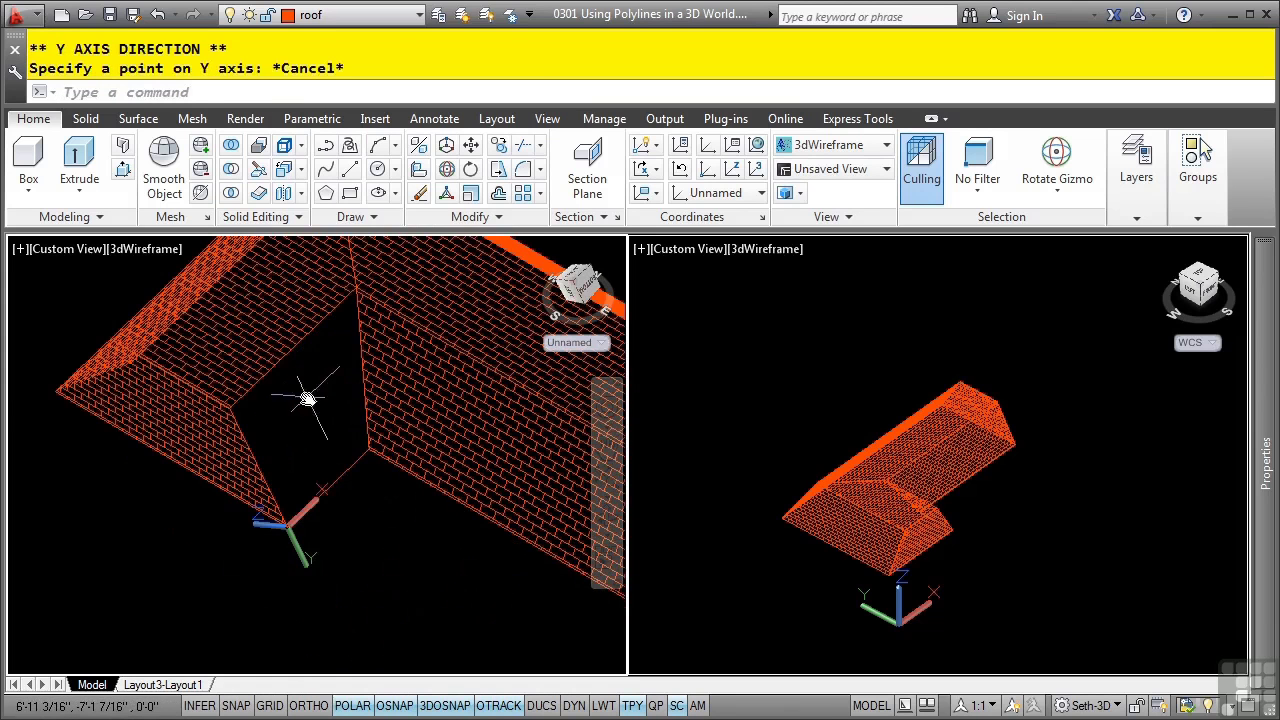
# Attempt a brick hatch of the corner face by picking its edges, then cancel it
pyautogui.write('h')
pyautogui.press('Return')
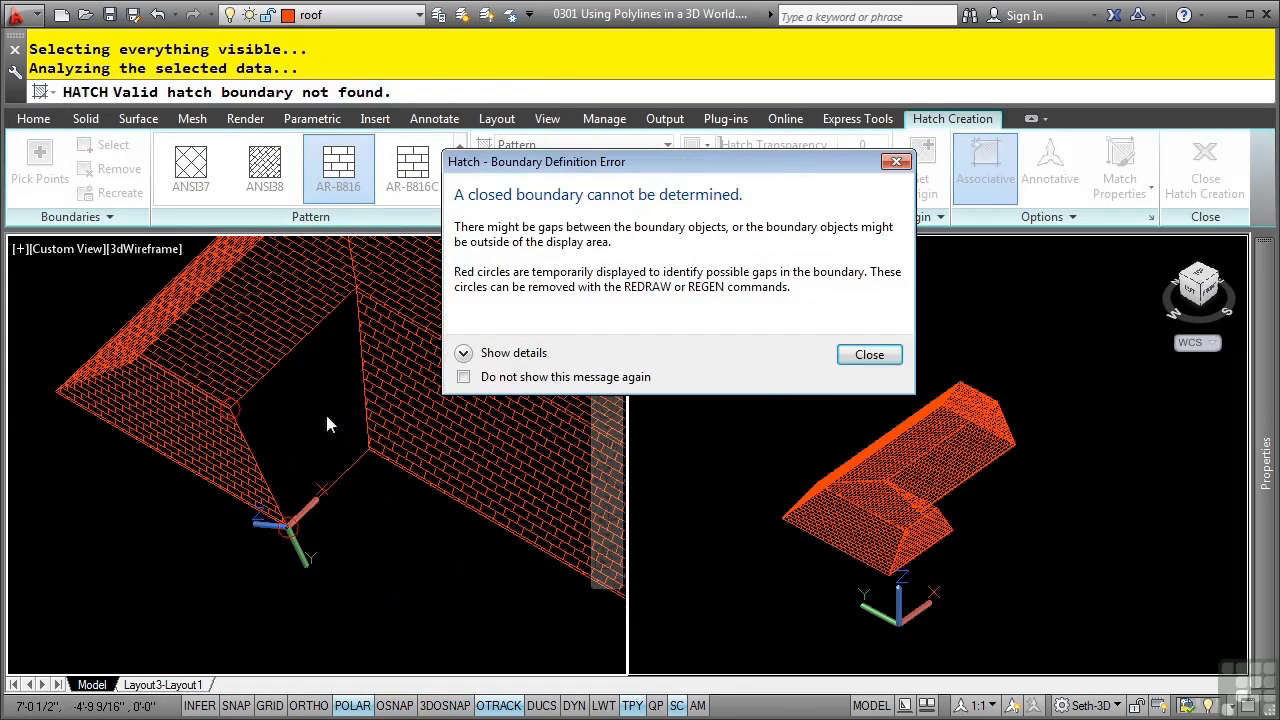
pyautogui.press('Return')
pyautogui.click(110, 160)
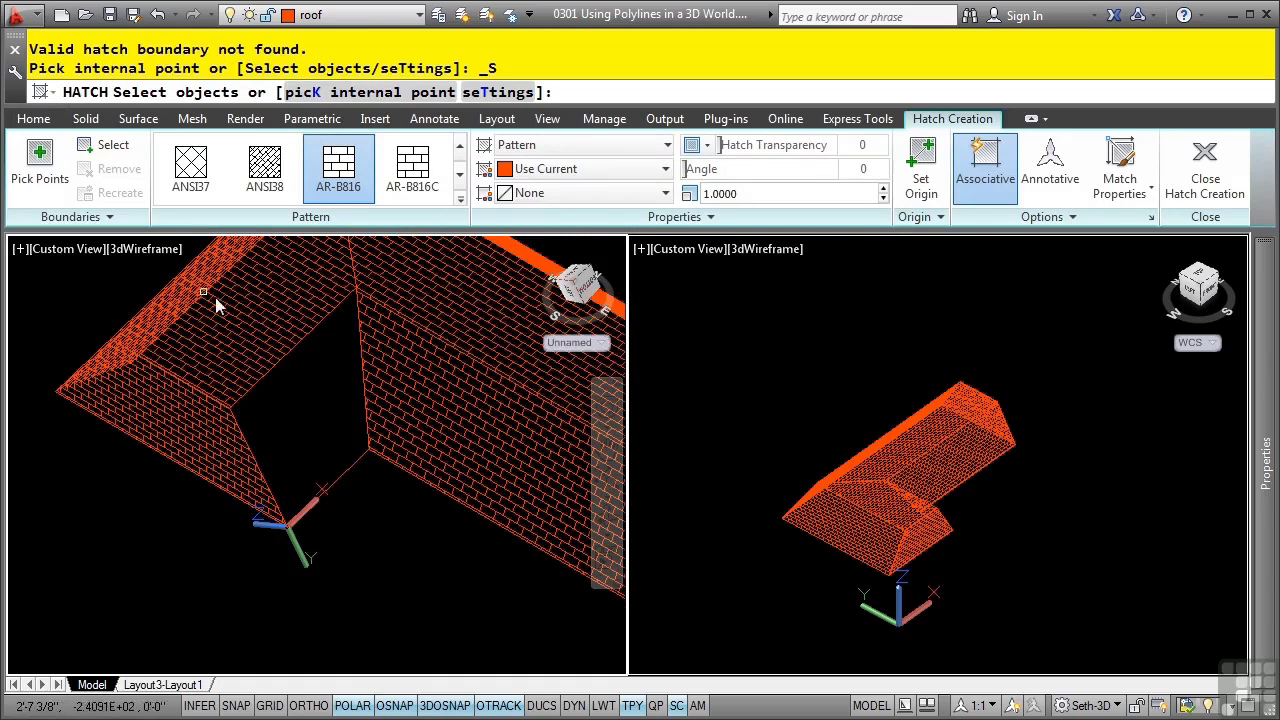
pyautogui.click(276, 334)
pyautogui.click(365, 412)
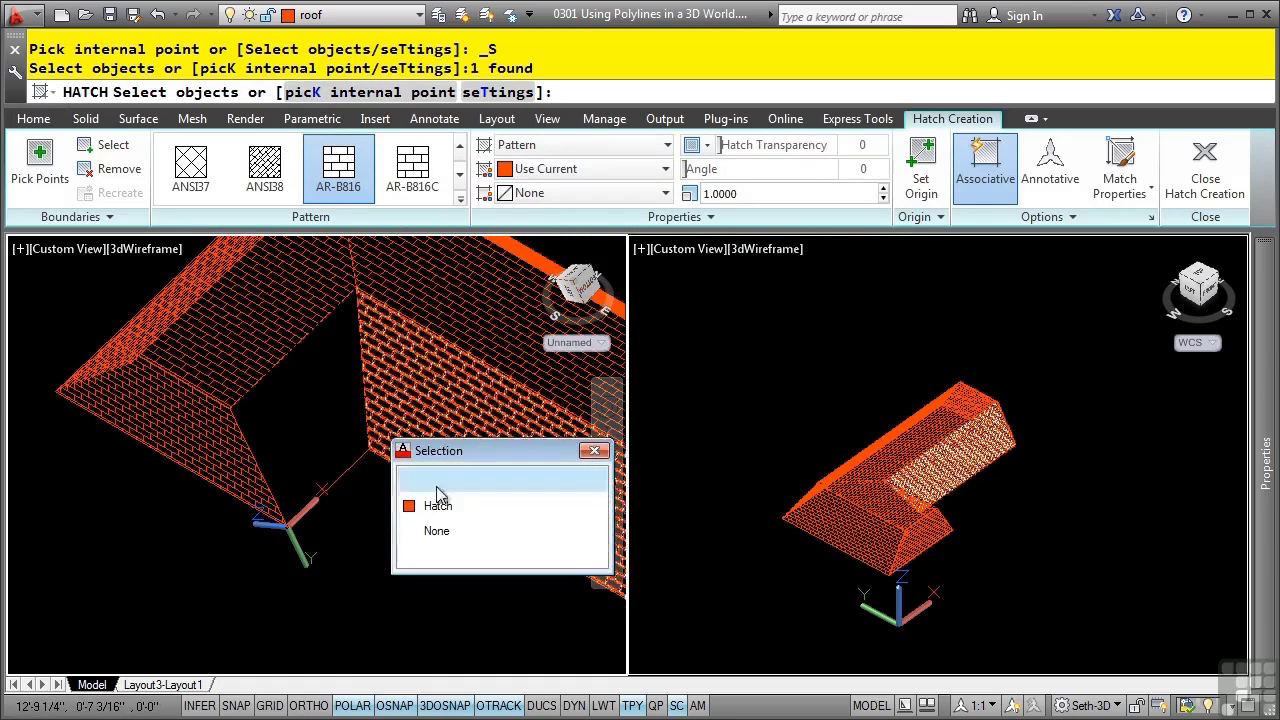
pyautogui.click(445, 481)
pyautogui.click(263, 464)
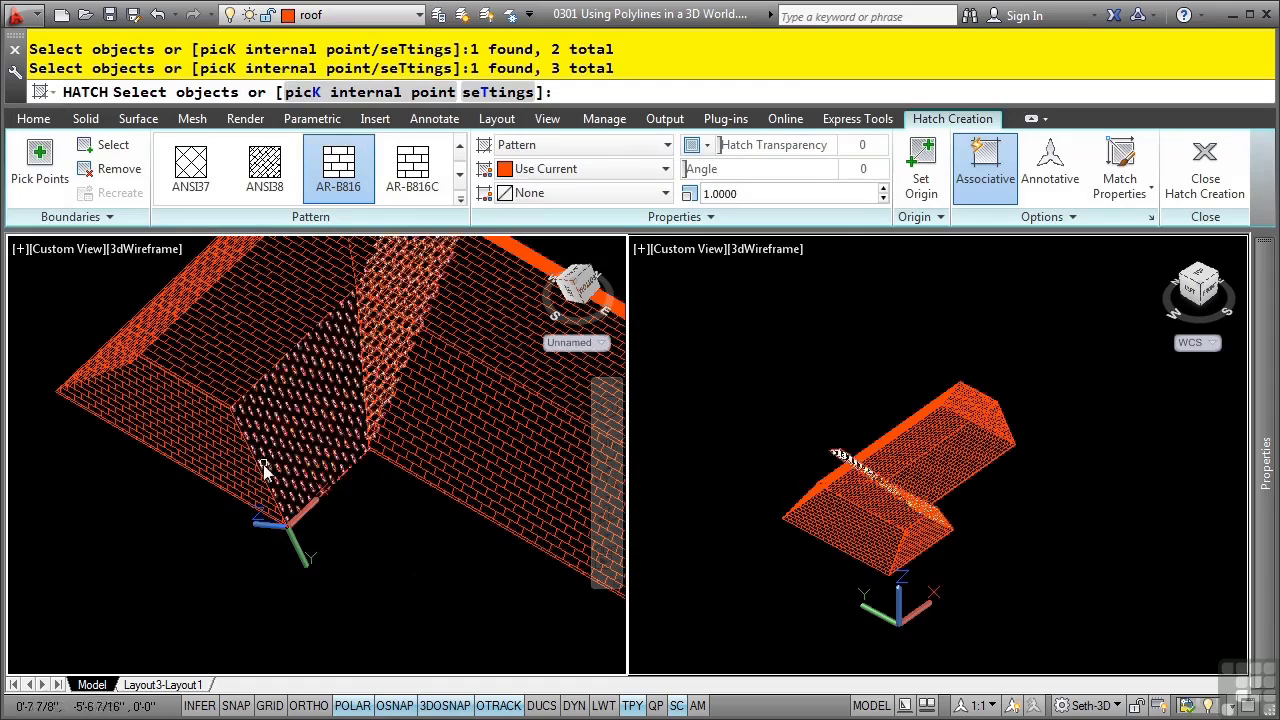
pyautogui.click(256, 464)
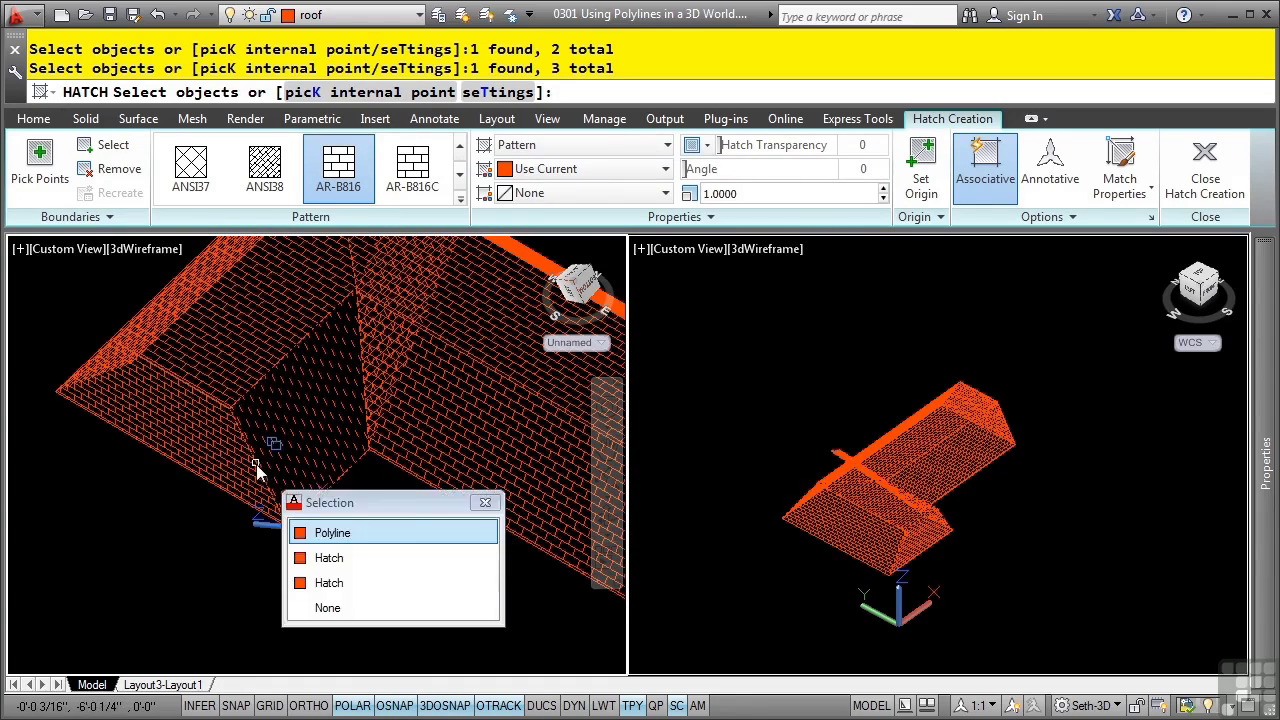
pyautogui.click(300, 532)
pyautogui.press('Escape')
pyautogui.press('Escape')
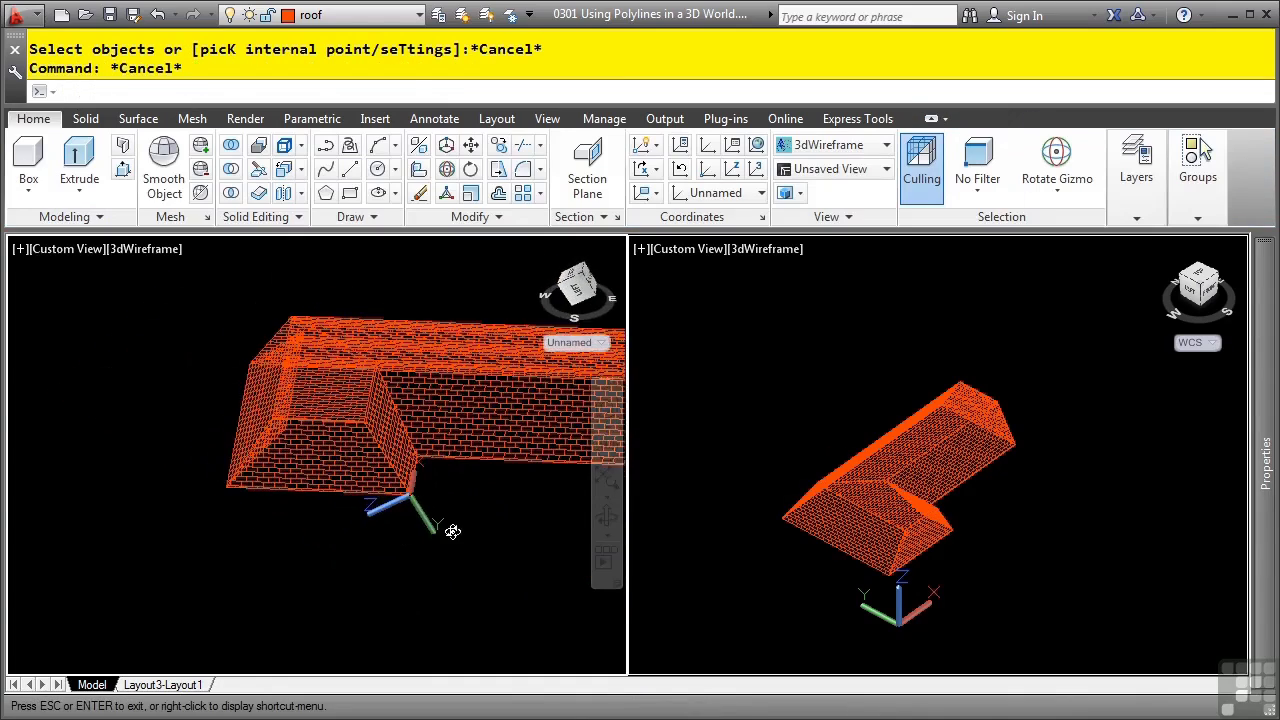
# Select one brick hatch and use Select Similar to pick all matching hatches
pyautogui.moveTo(438, 458); pyautogui.dragTo(378, 518, button='middle')
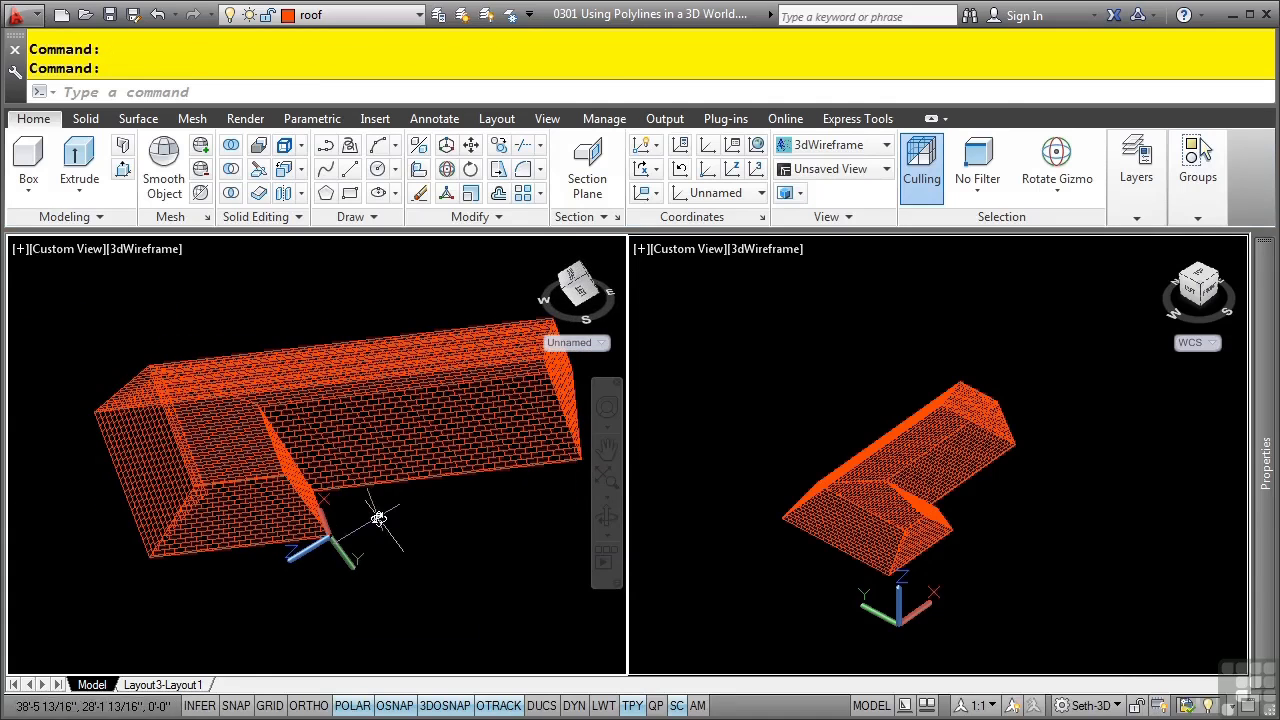
pyautogui.click(418, 430)
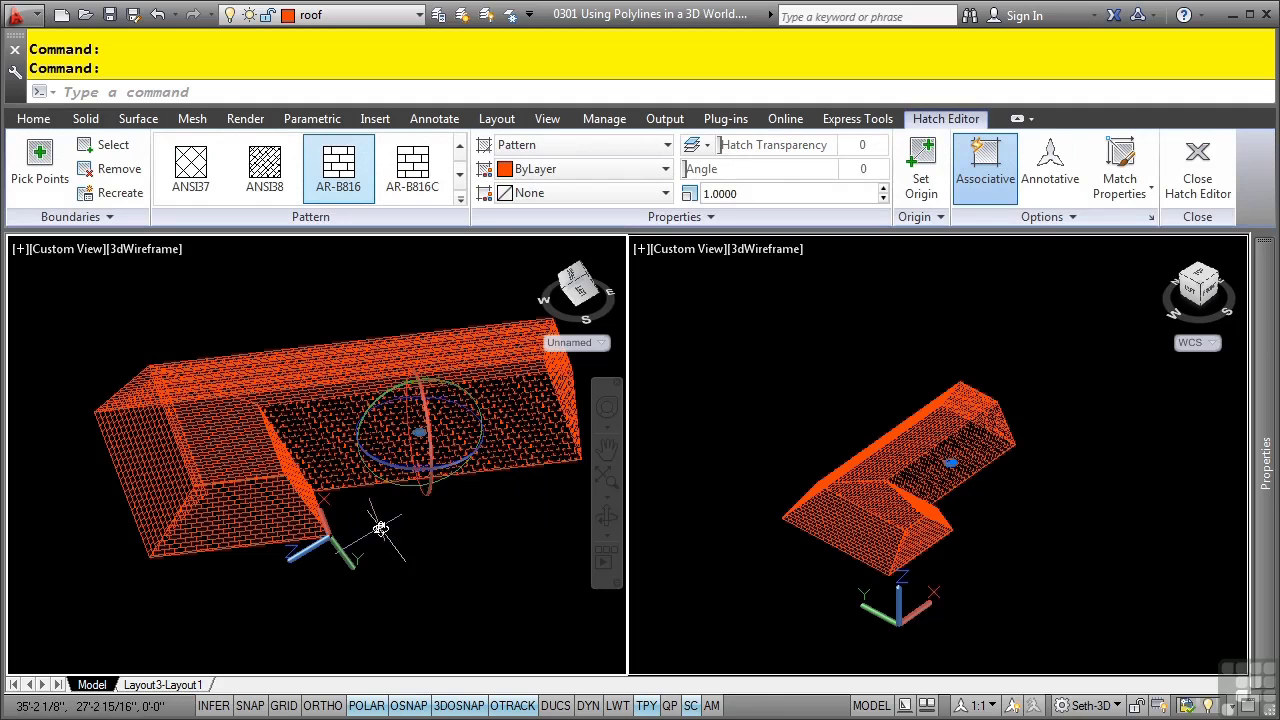
pyautogui.rightClick(415, 570)
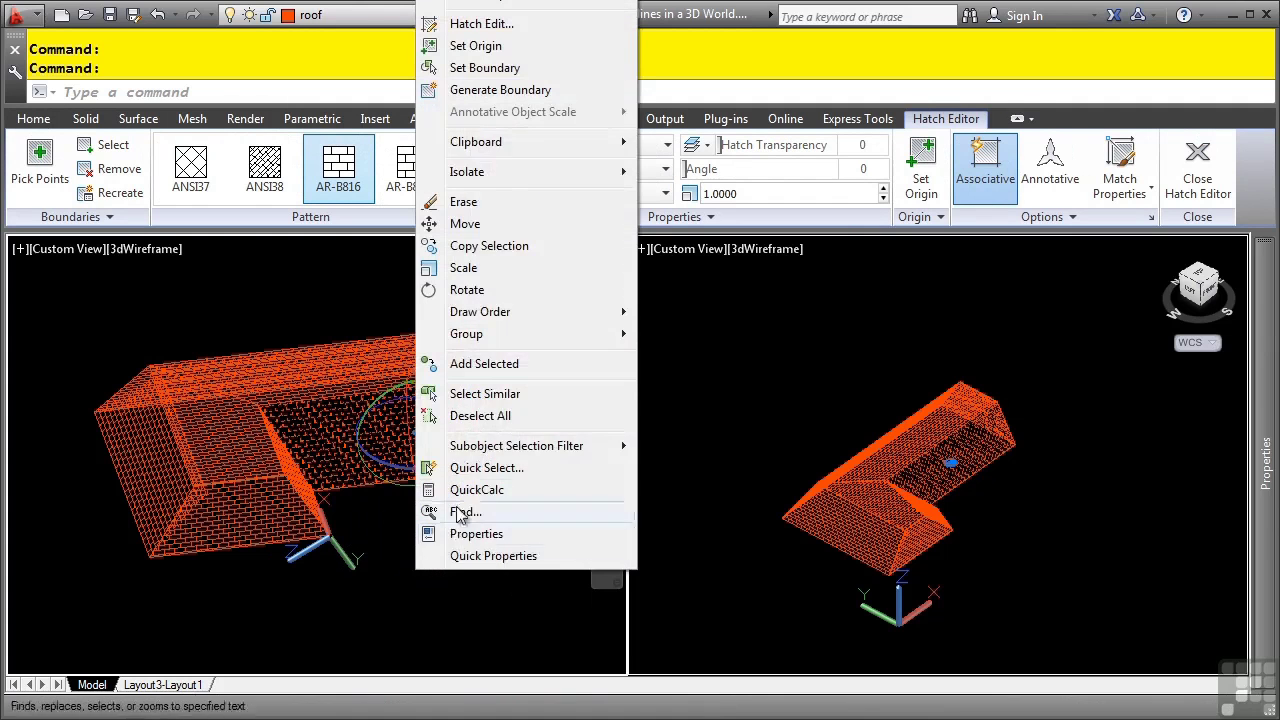
pyautogui.click(485, 394)
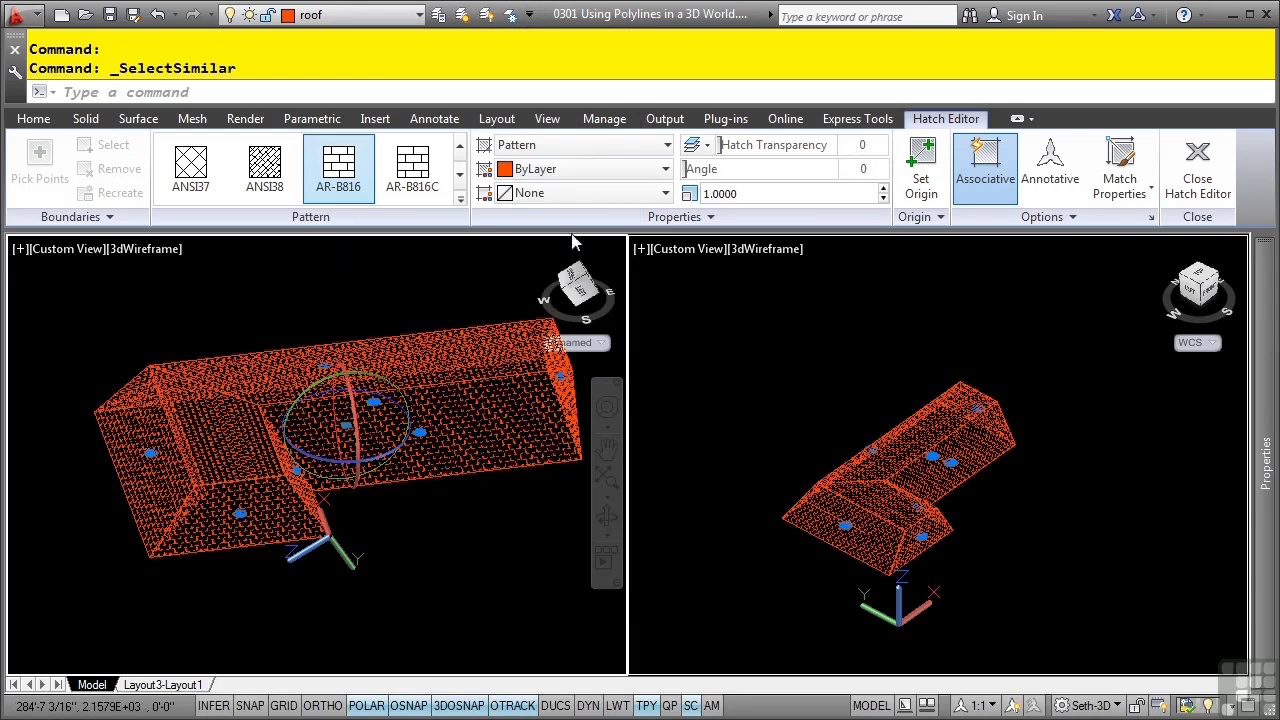
# Set the brick hatches' background colour to Cyan and clear the selection
pyautogui.click(629, 196)
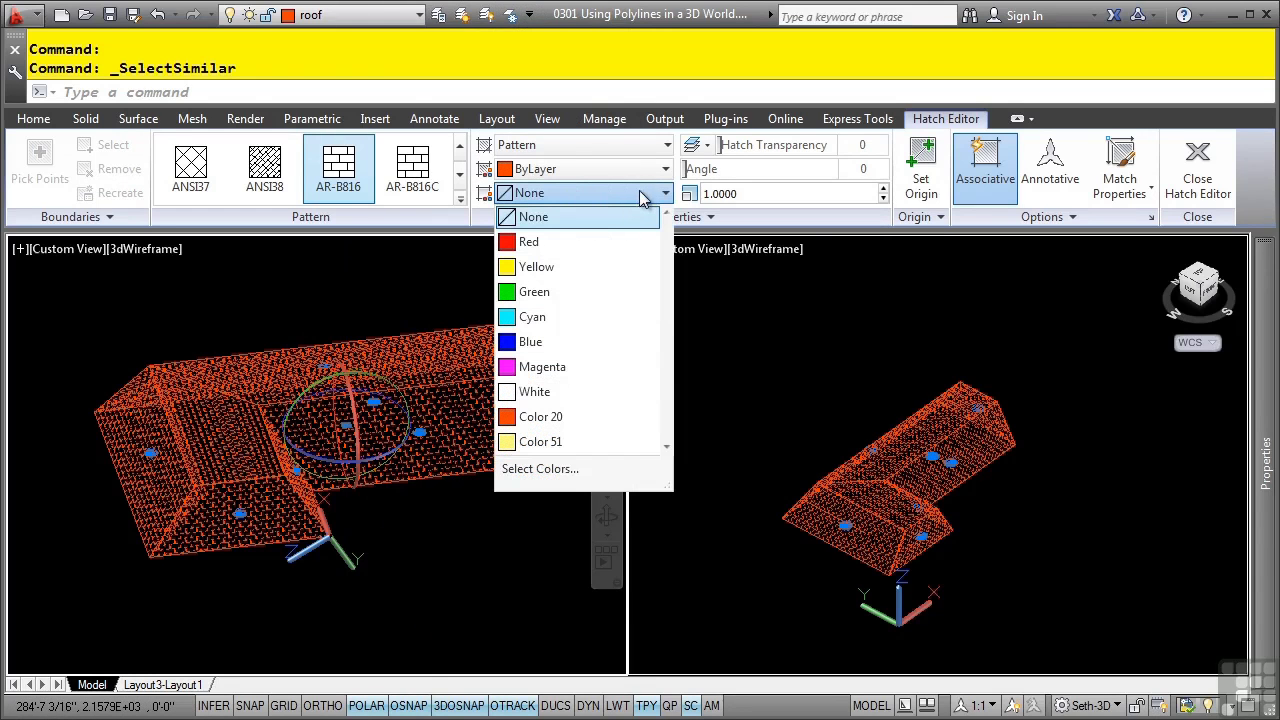
pyautogui.click(535, 322)
pyautogui.press('Escape')
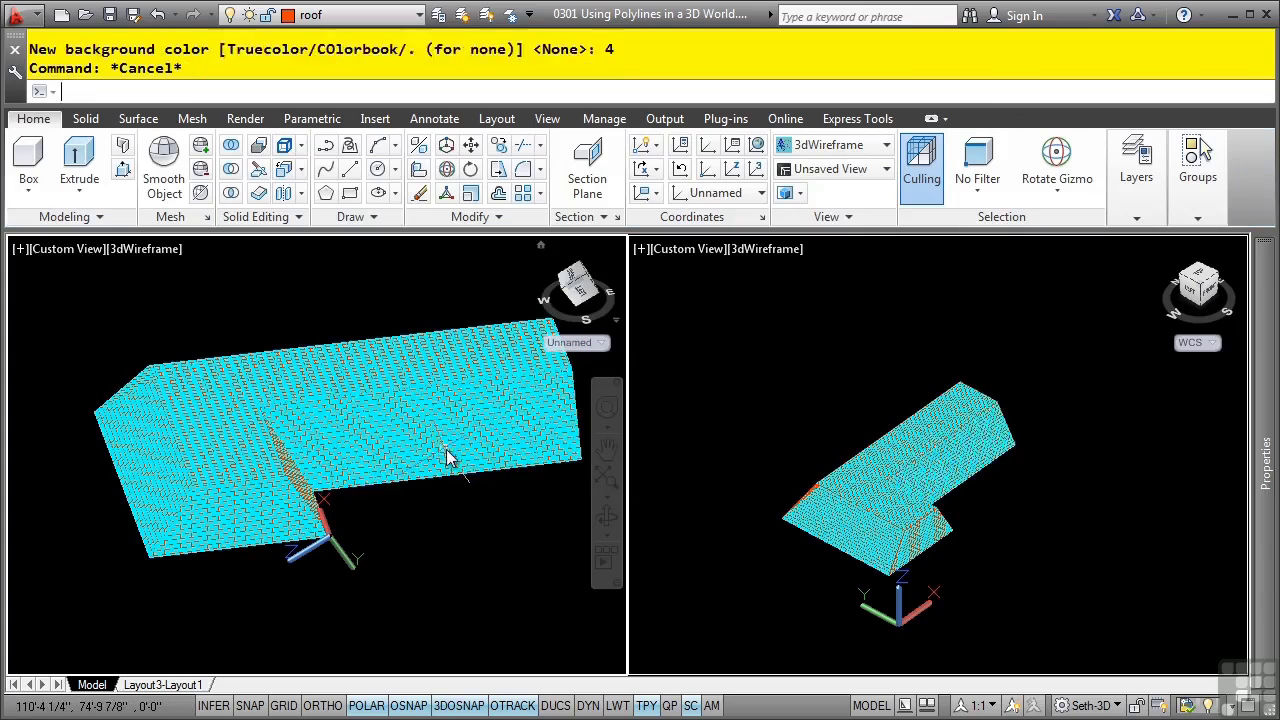
pyautogui.press('Escape')
pyautogui.keyDown('shift'); pyautogui.moveTo(451, 551); pyautogui.dragTo(396, 503, button='middle'); pyautogui.keyUp('shift')
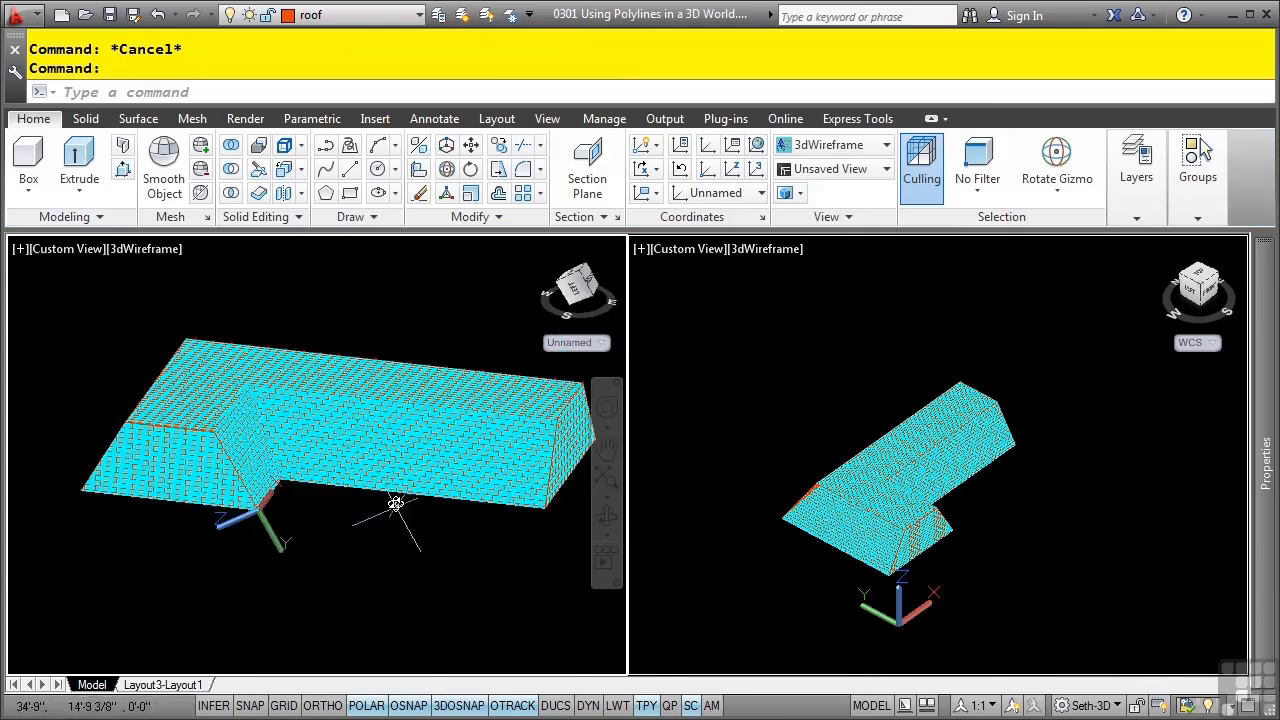
pyautogui.scroll(3, 396, 503)
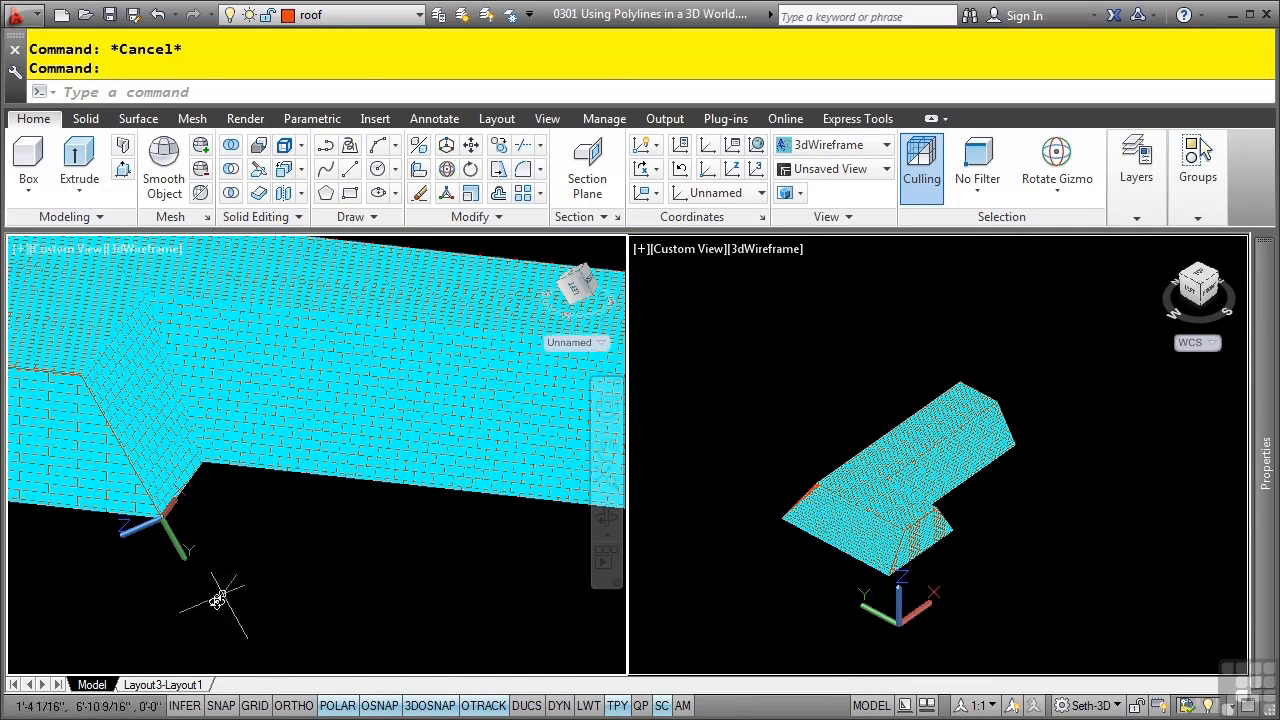
pyautogui.click(165, 685)
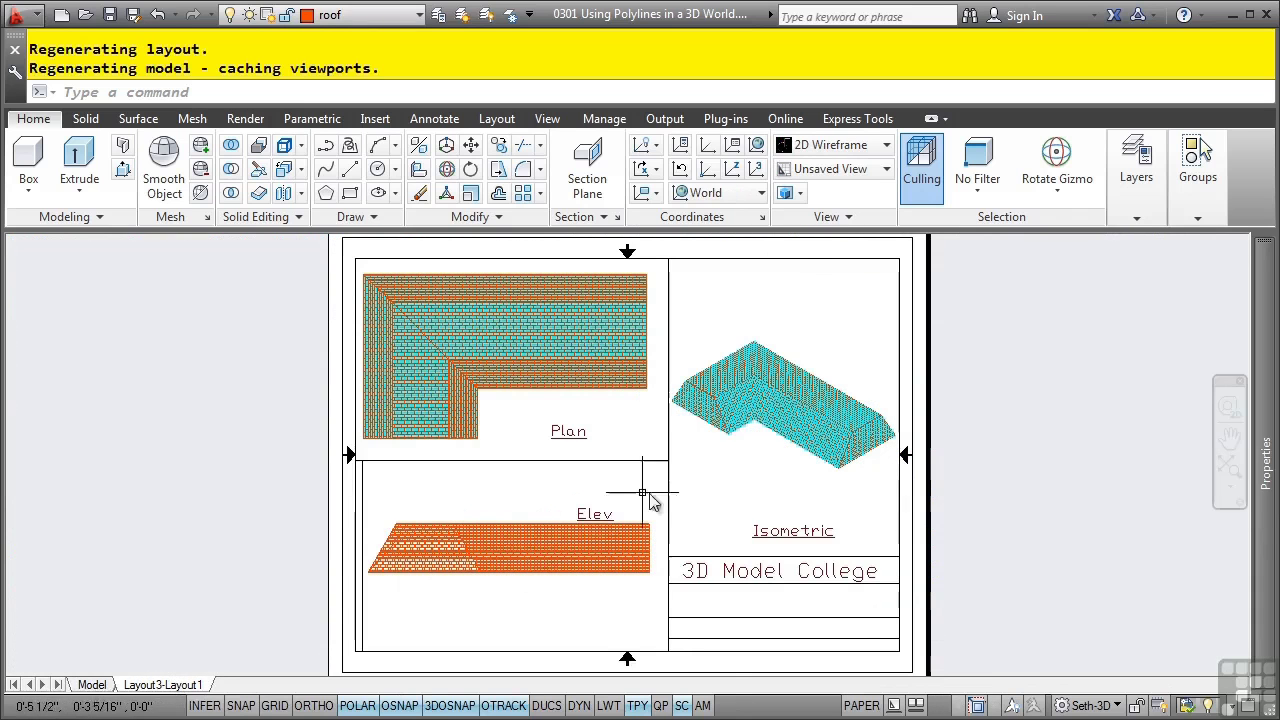